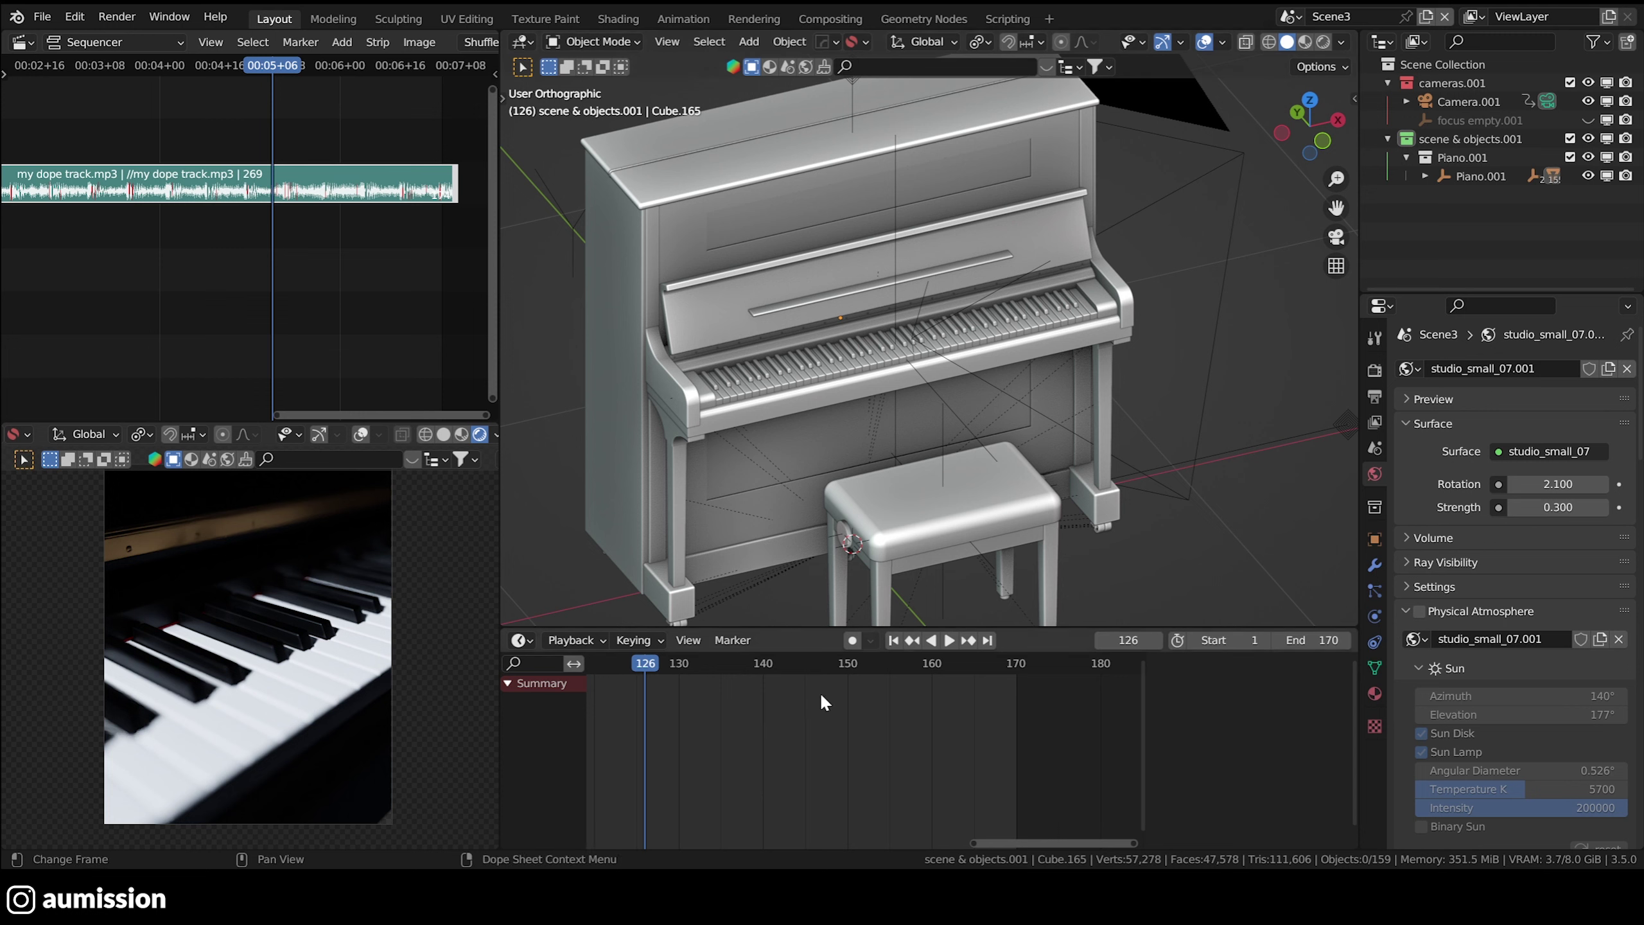
- Play and stop the animation a few times, leaving the playhead on frame 141
key(space)
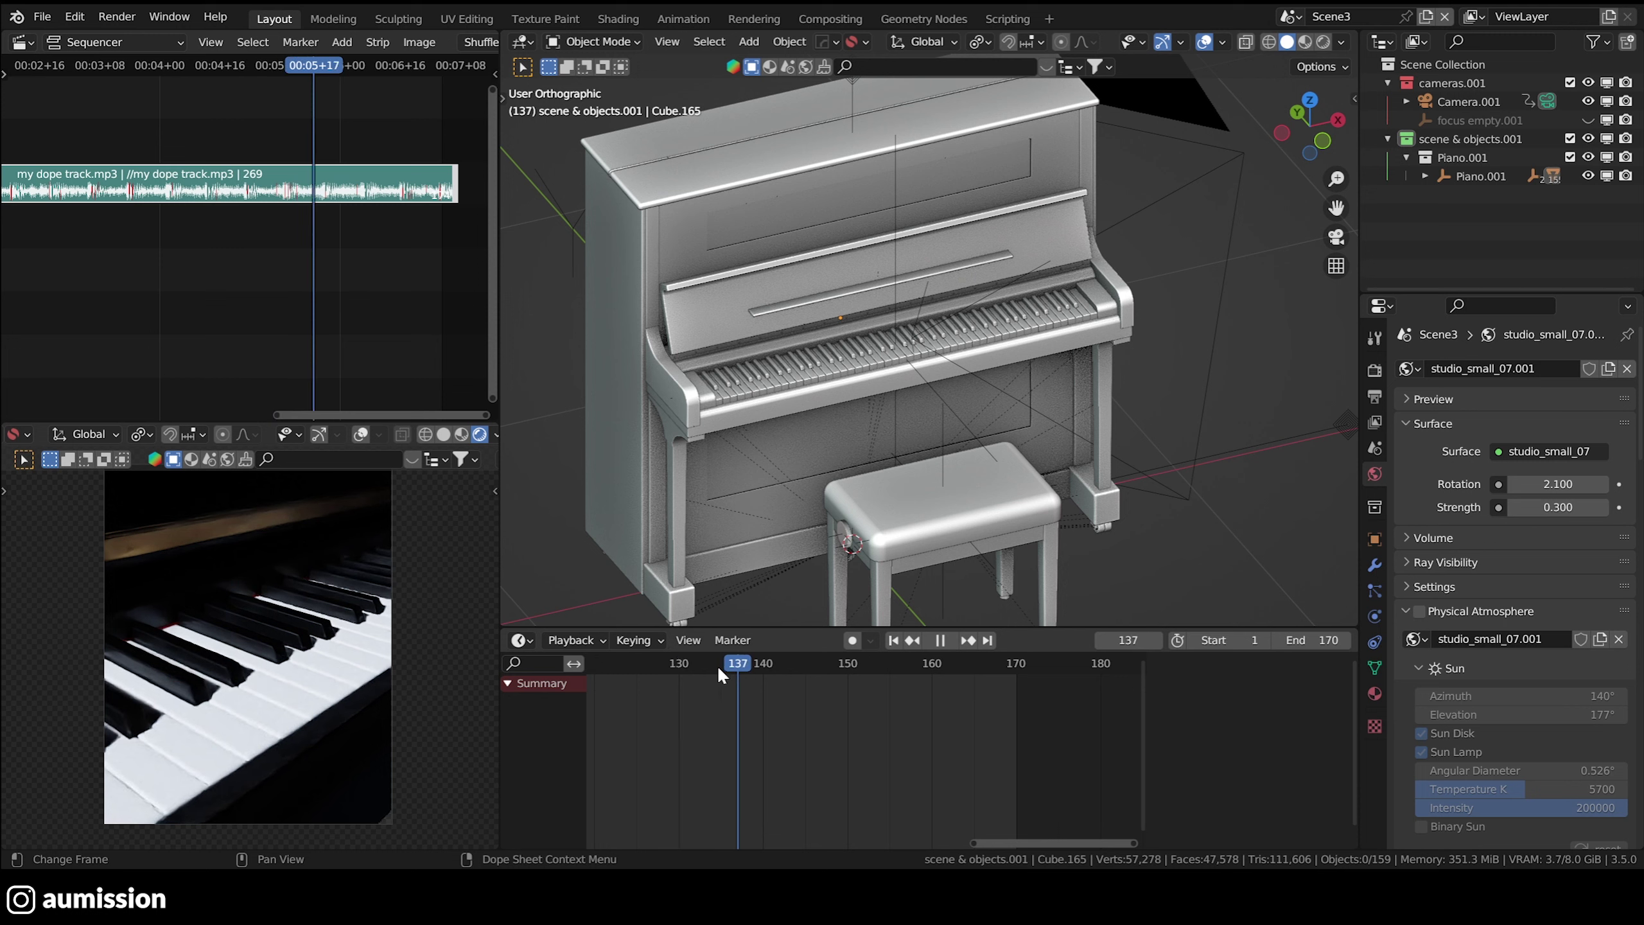
key(space)
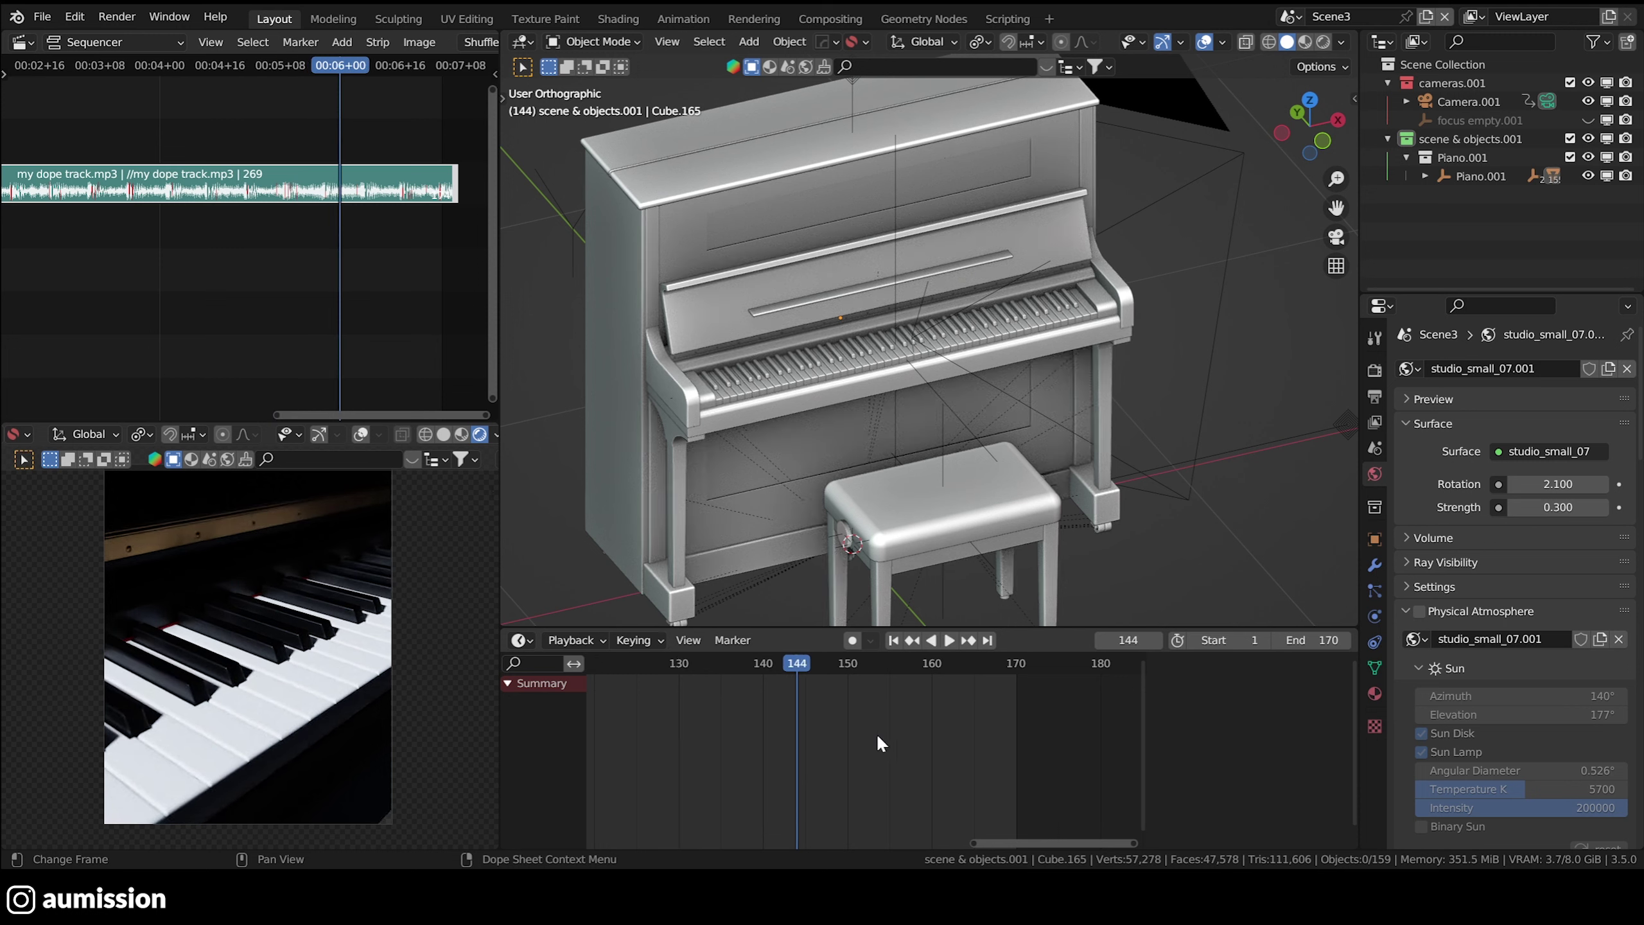
key(space)
mouse_move(754, 662)
mouse_down()
mouse_move(740, 661)
mouse_move(786, 664)
mouse_move(758, 669)
mouse_up()
key(space)
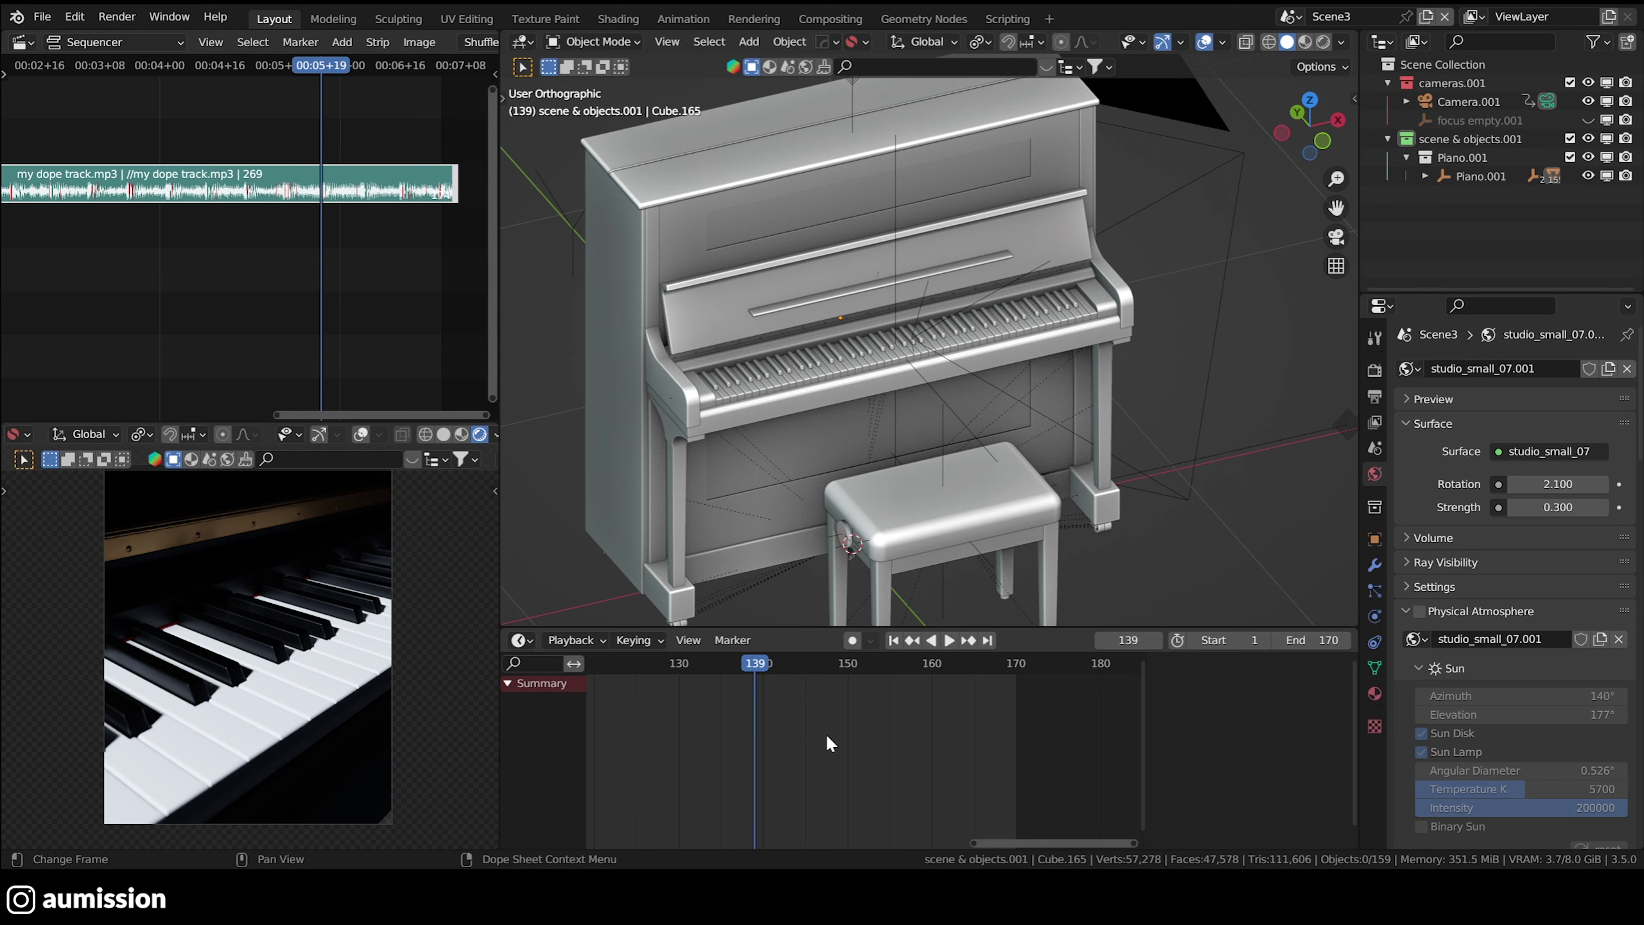
mouse_move(756, 670)
mouse_down()
mouse_move(815, 666)
mouse_move(771, 667)
mouse_up()
key(space)
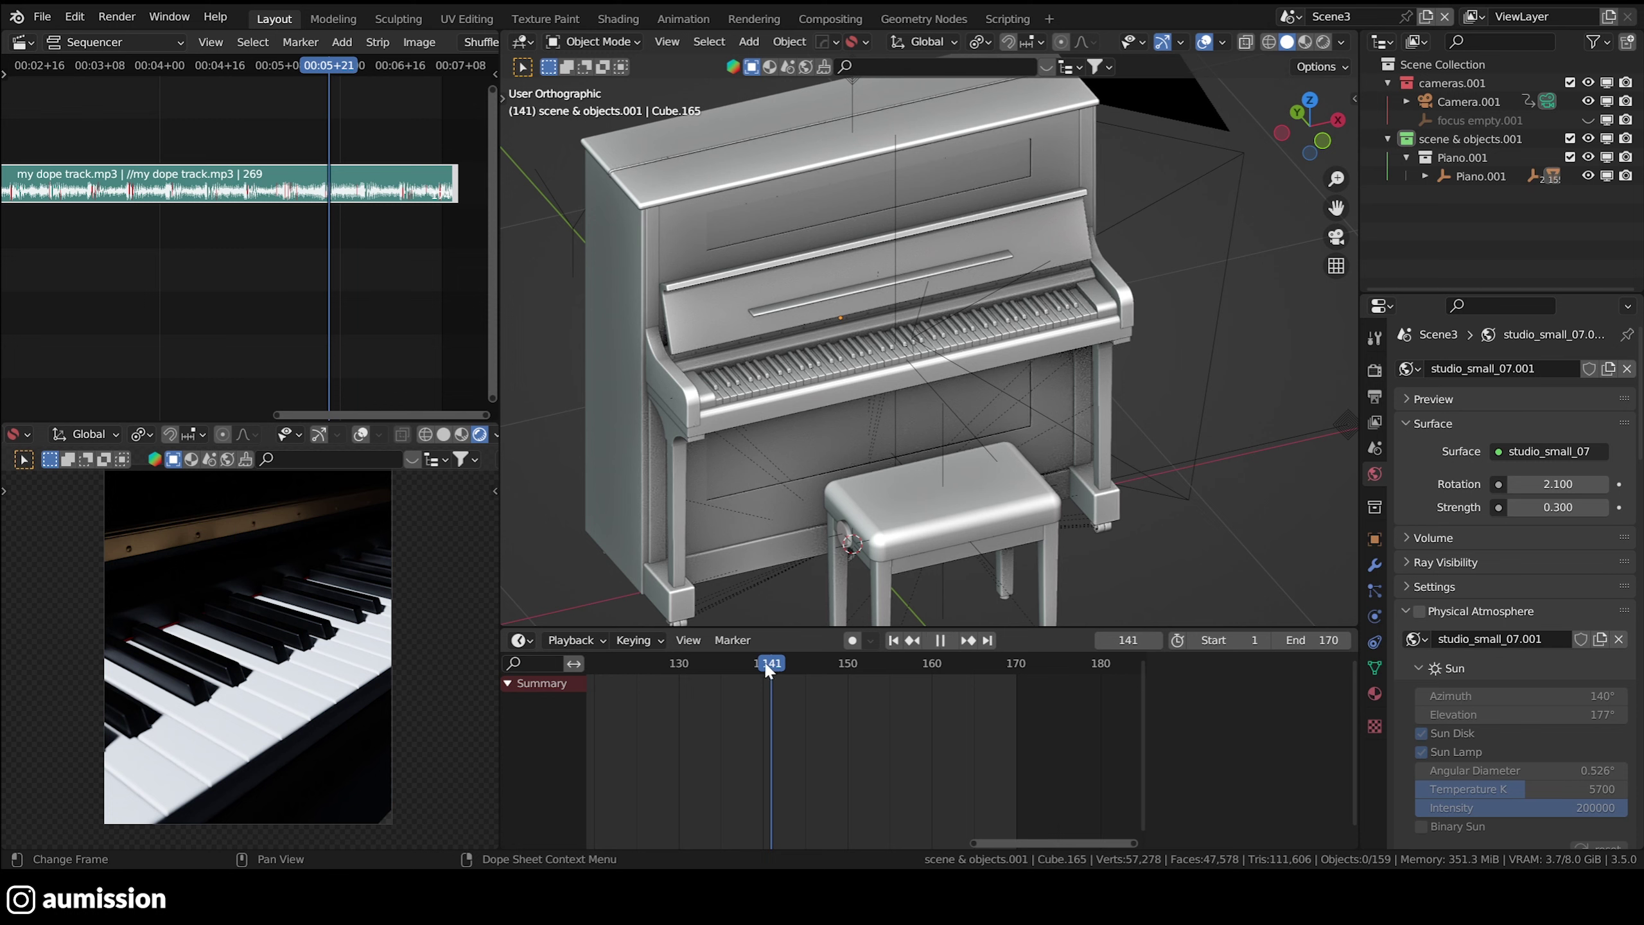
- Move the playhead to frame 126 and add marker F_126
click(290, 65)
drag(290, 68, 272, 68)
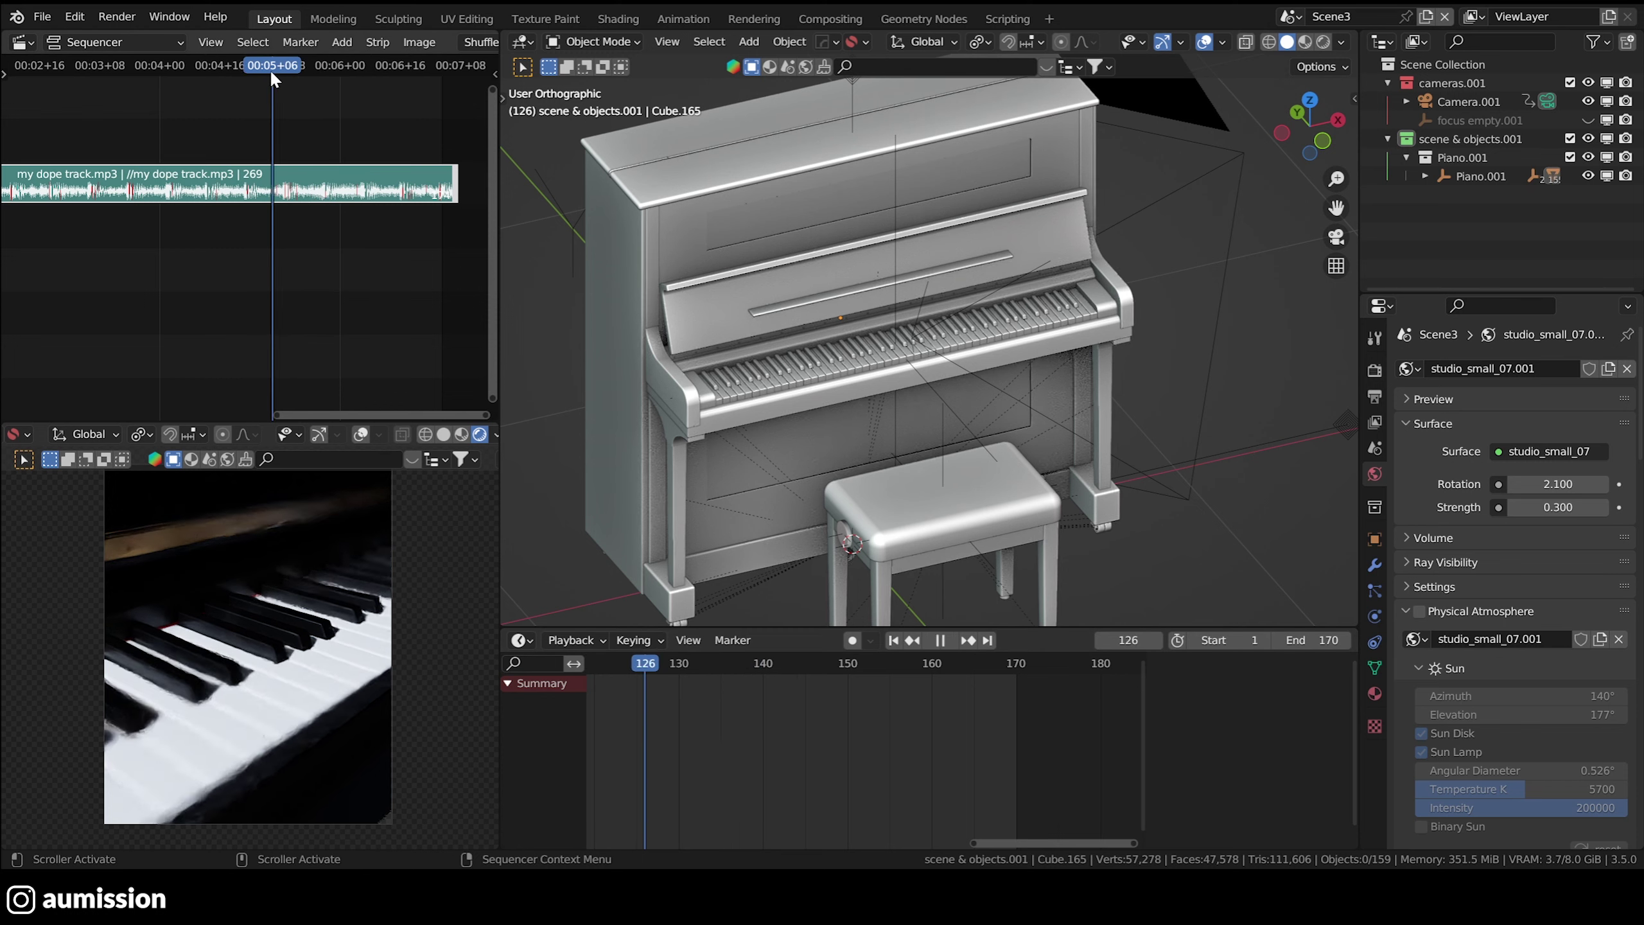
key(space)
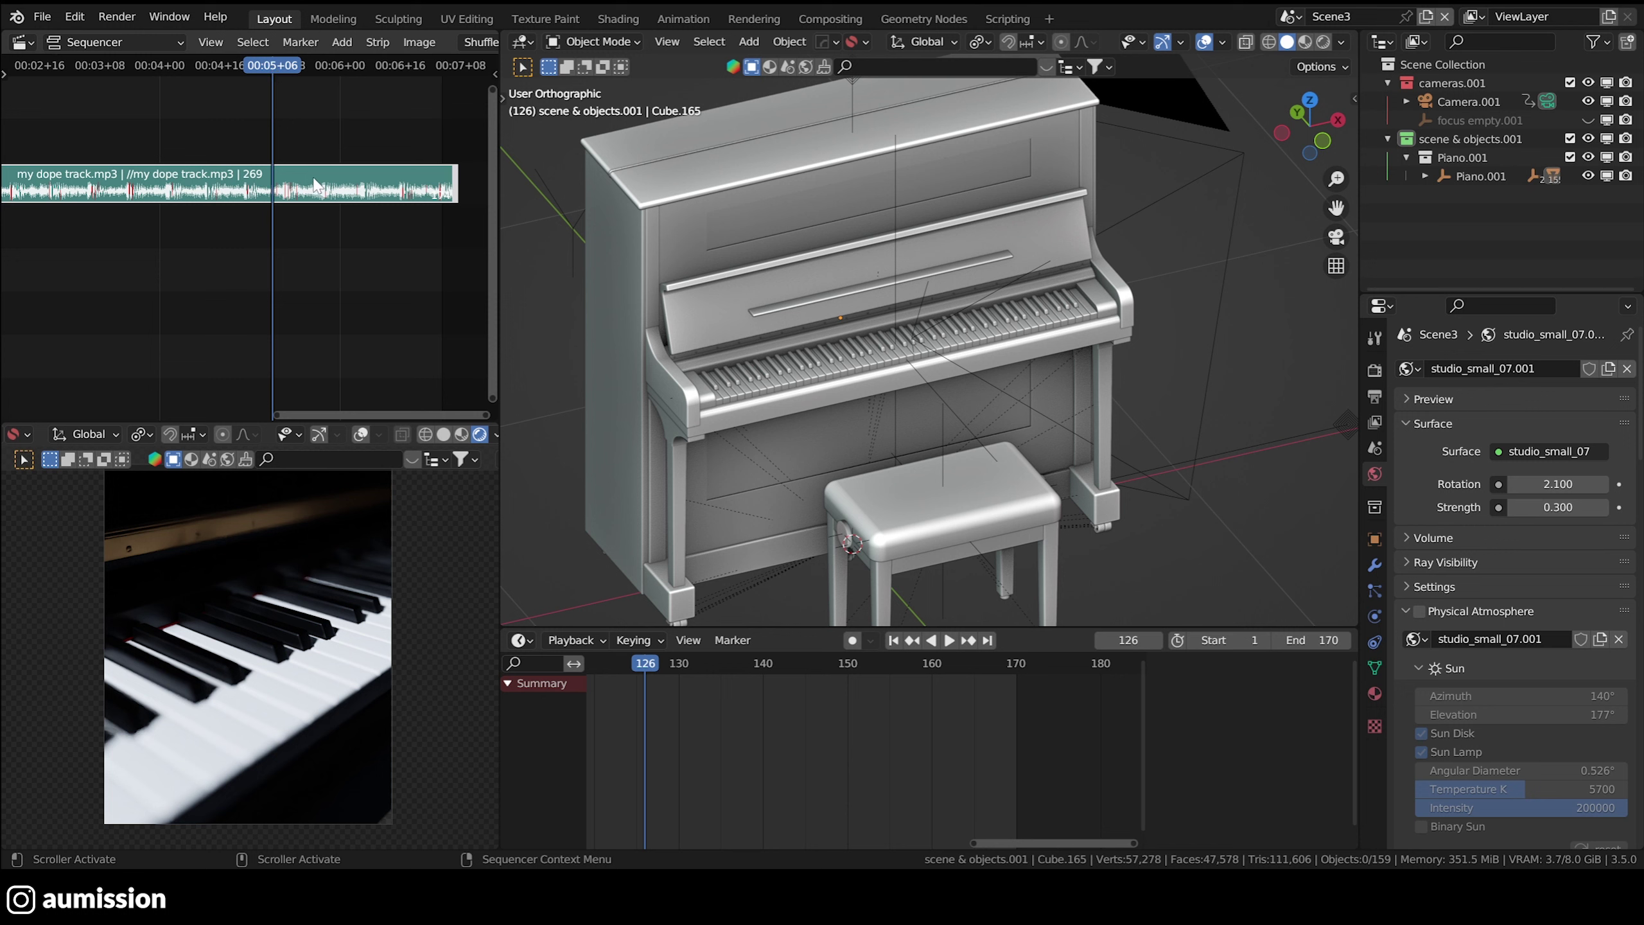
key(m)
- Play on to frame 154 and add marker F_154 there
key(space)
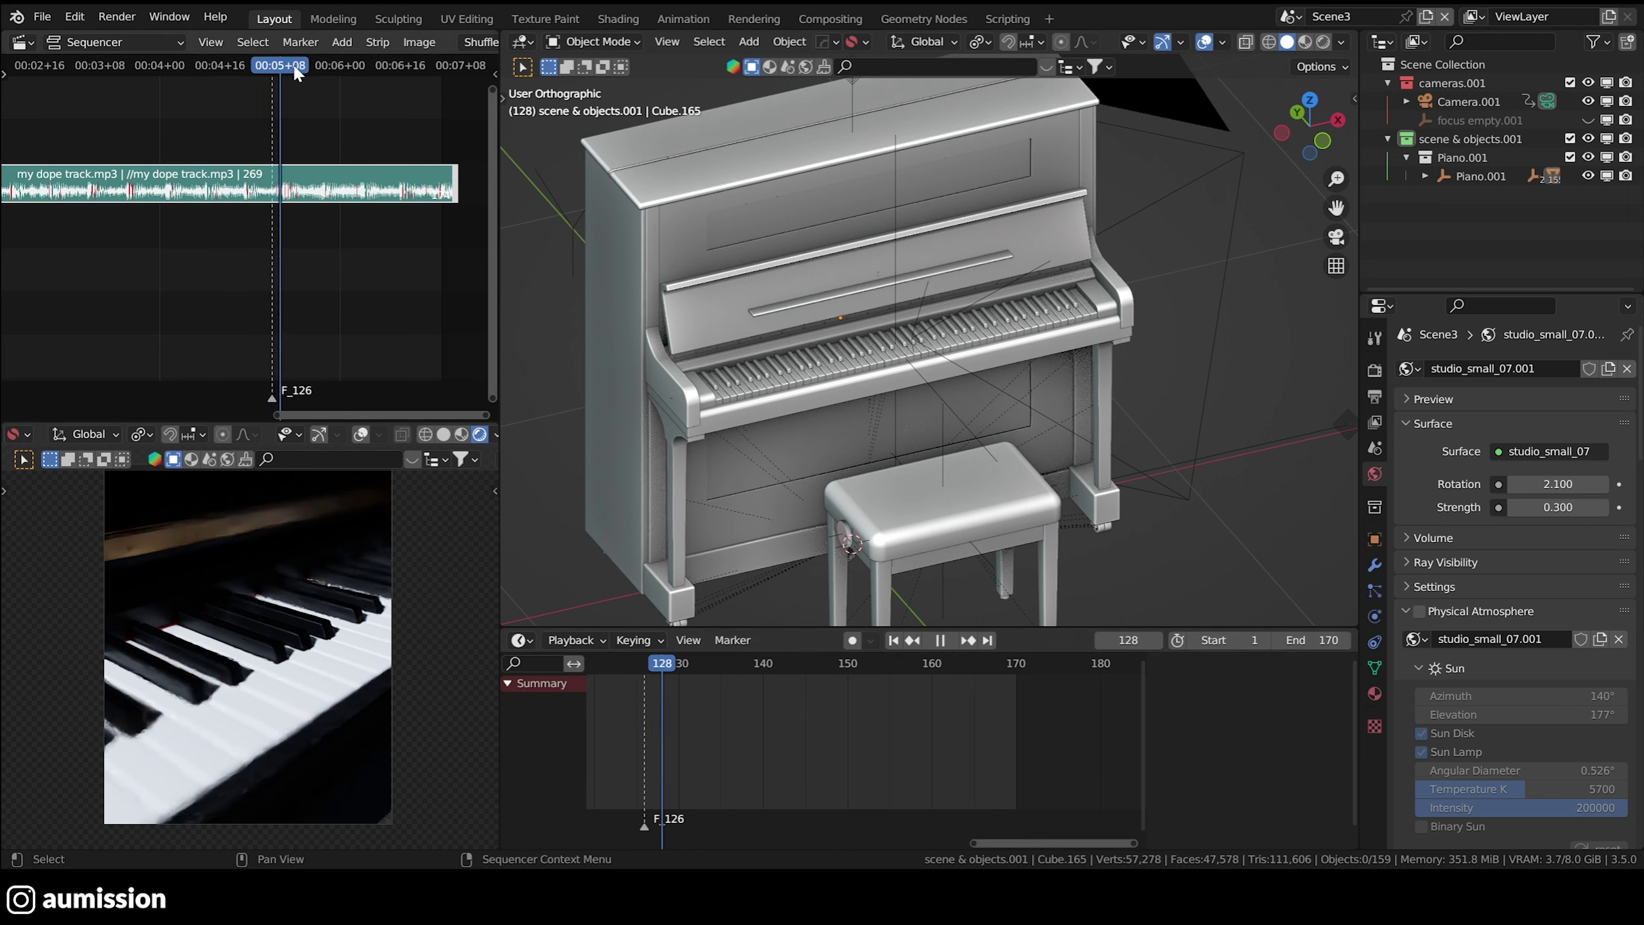
key(space)
key(m)
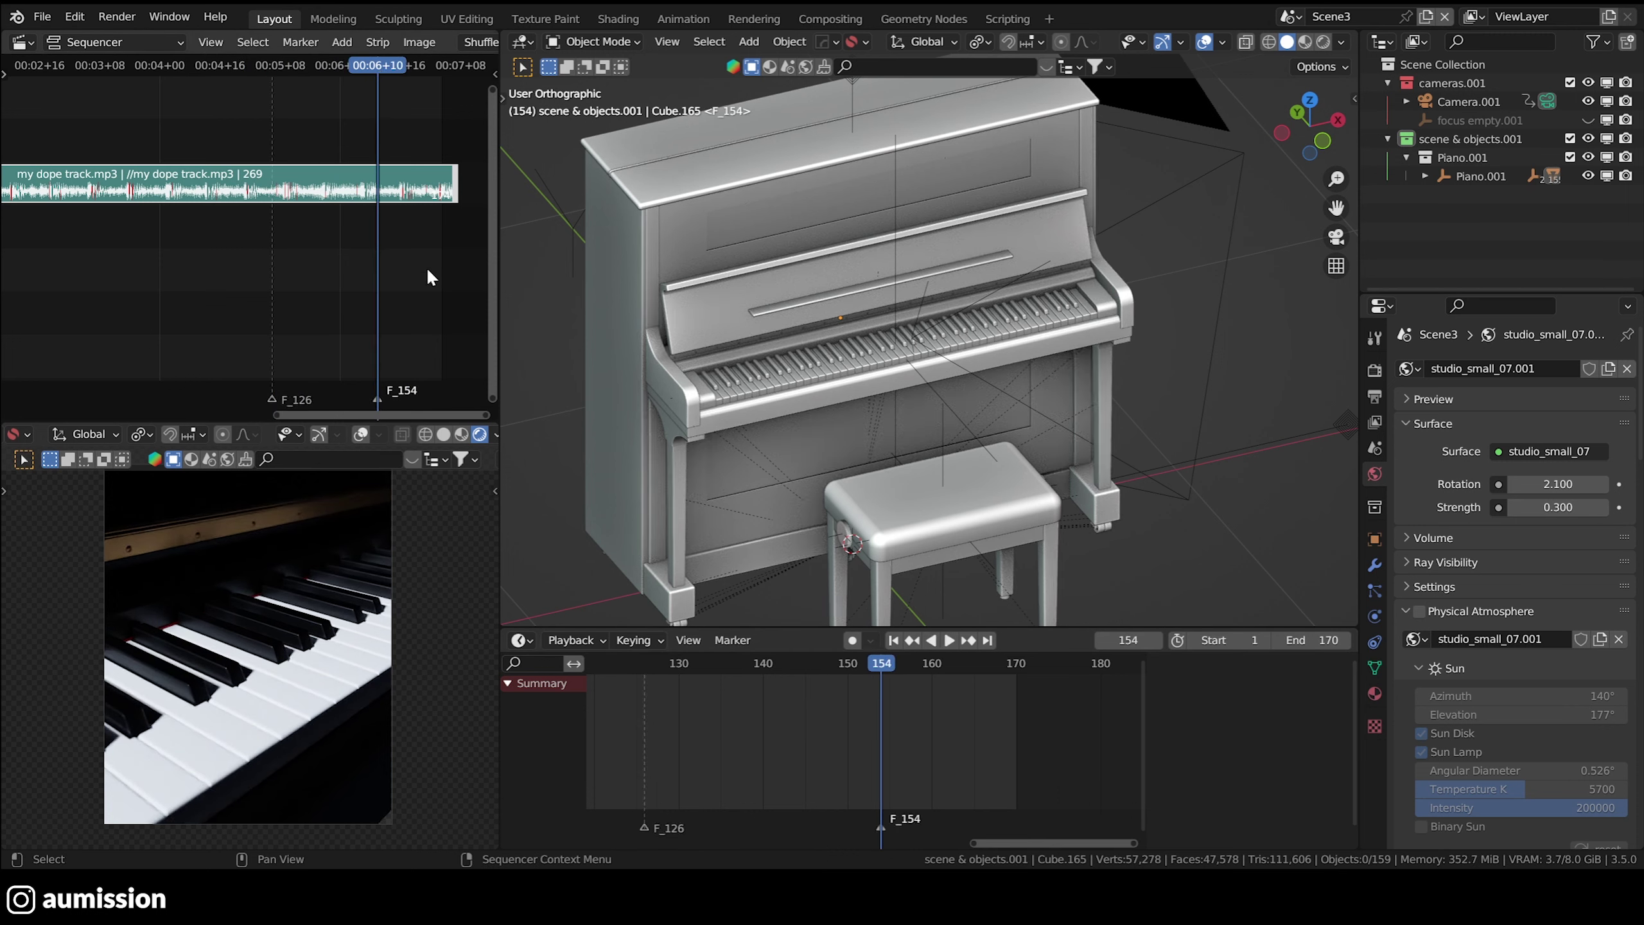
- Scrub back to frame 125, replay briefly, then move the playhead to frame 153
drag(861, 664, 638, 674)
key(space)
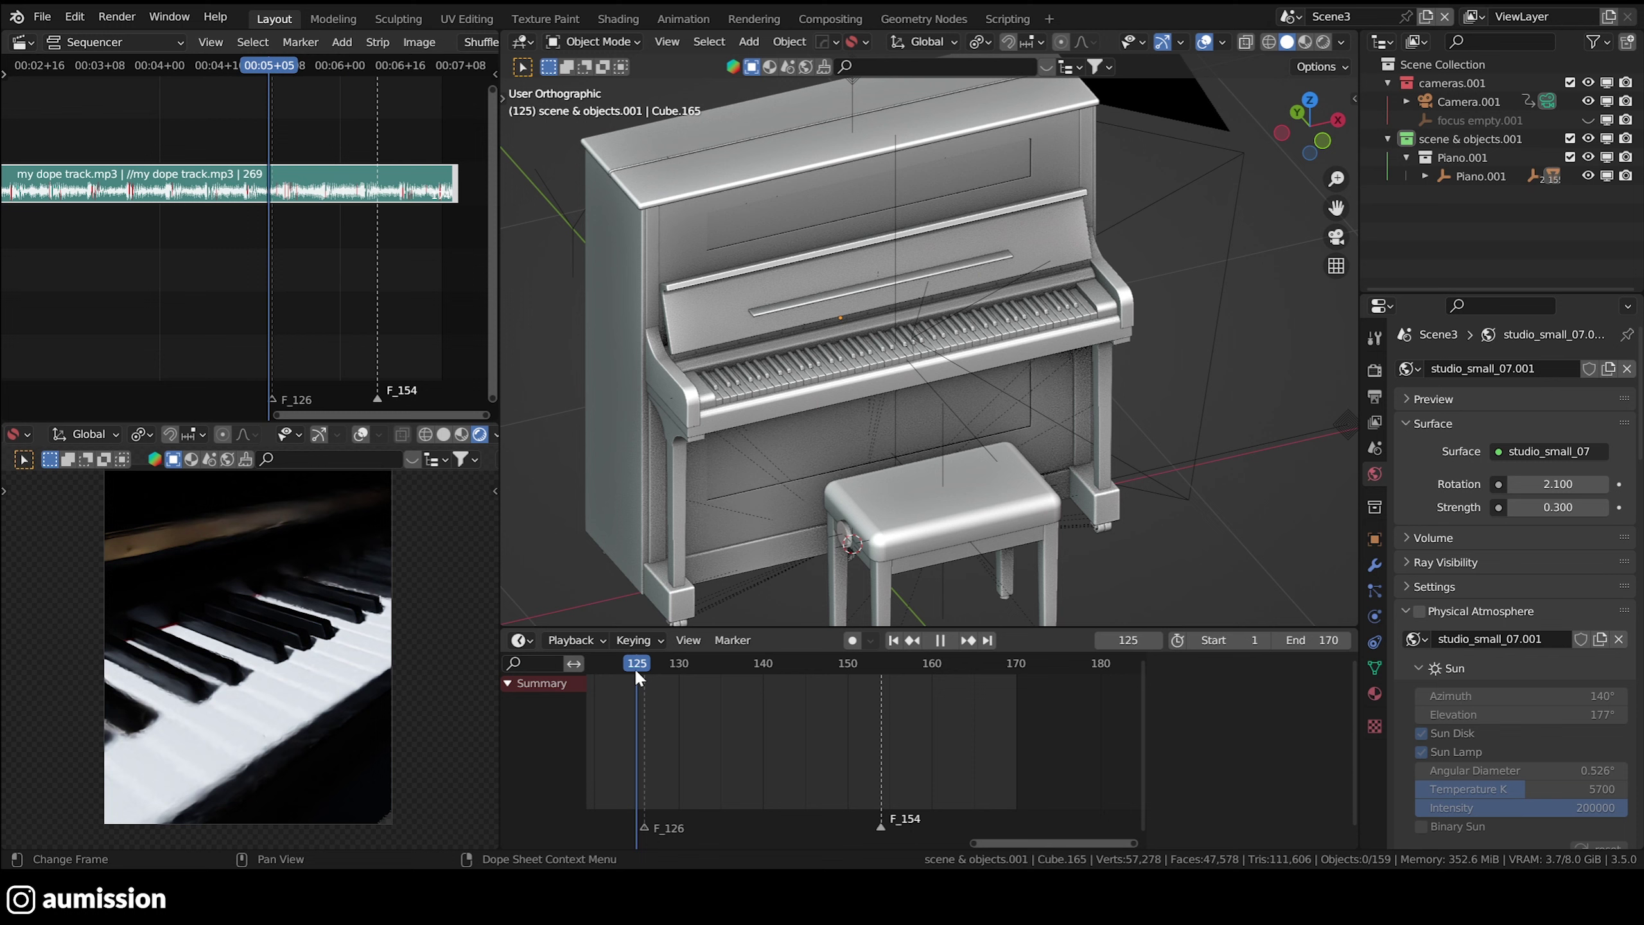
key(Escape)
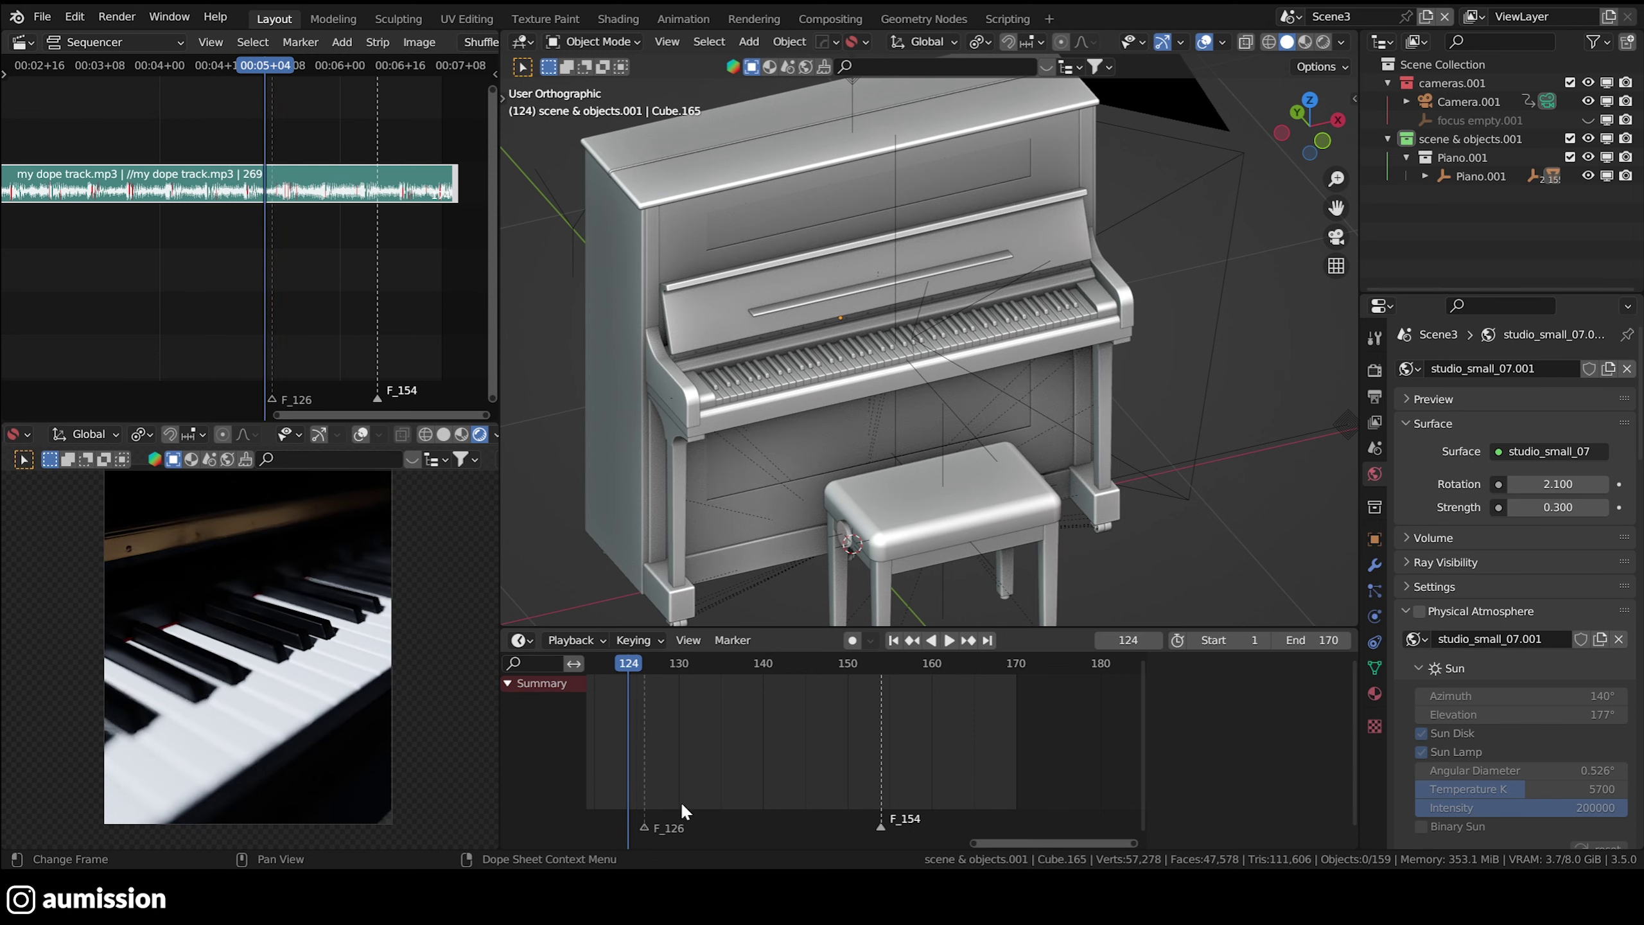
drag(661, 671, 883, 674)
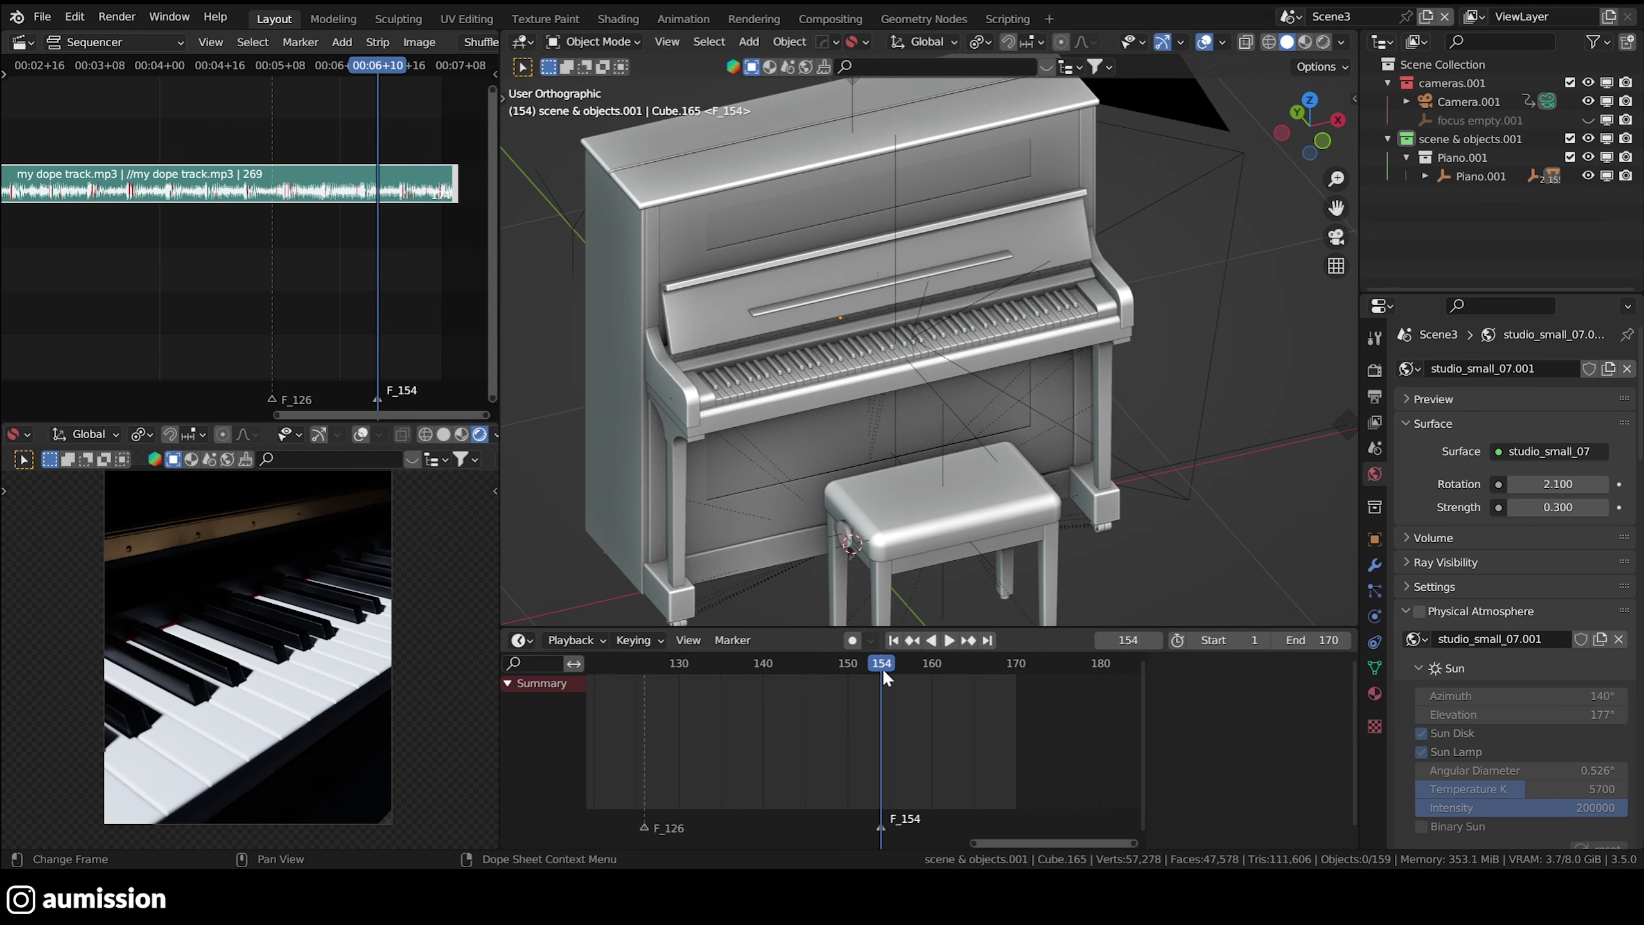
- Open the Marker menu, set the current frame to 143, and orbit around the piano and bench
click(743, 639)
drag(881, 667, 788, 666)
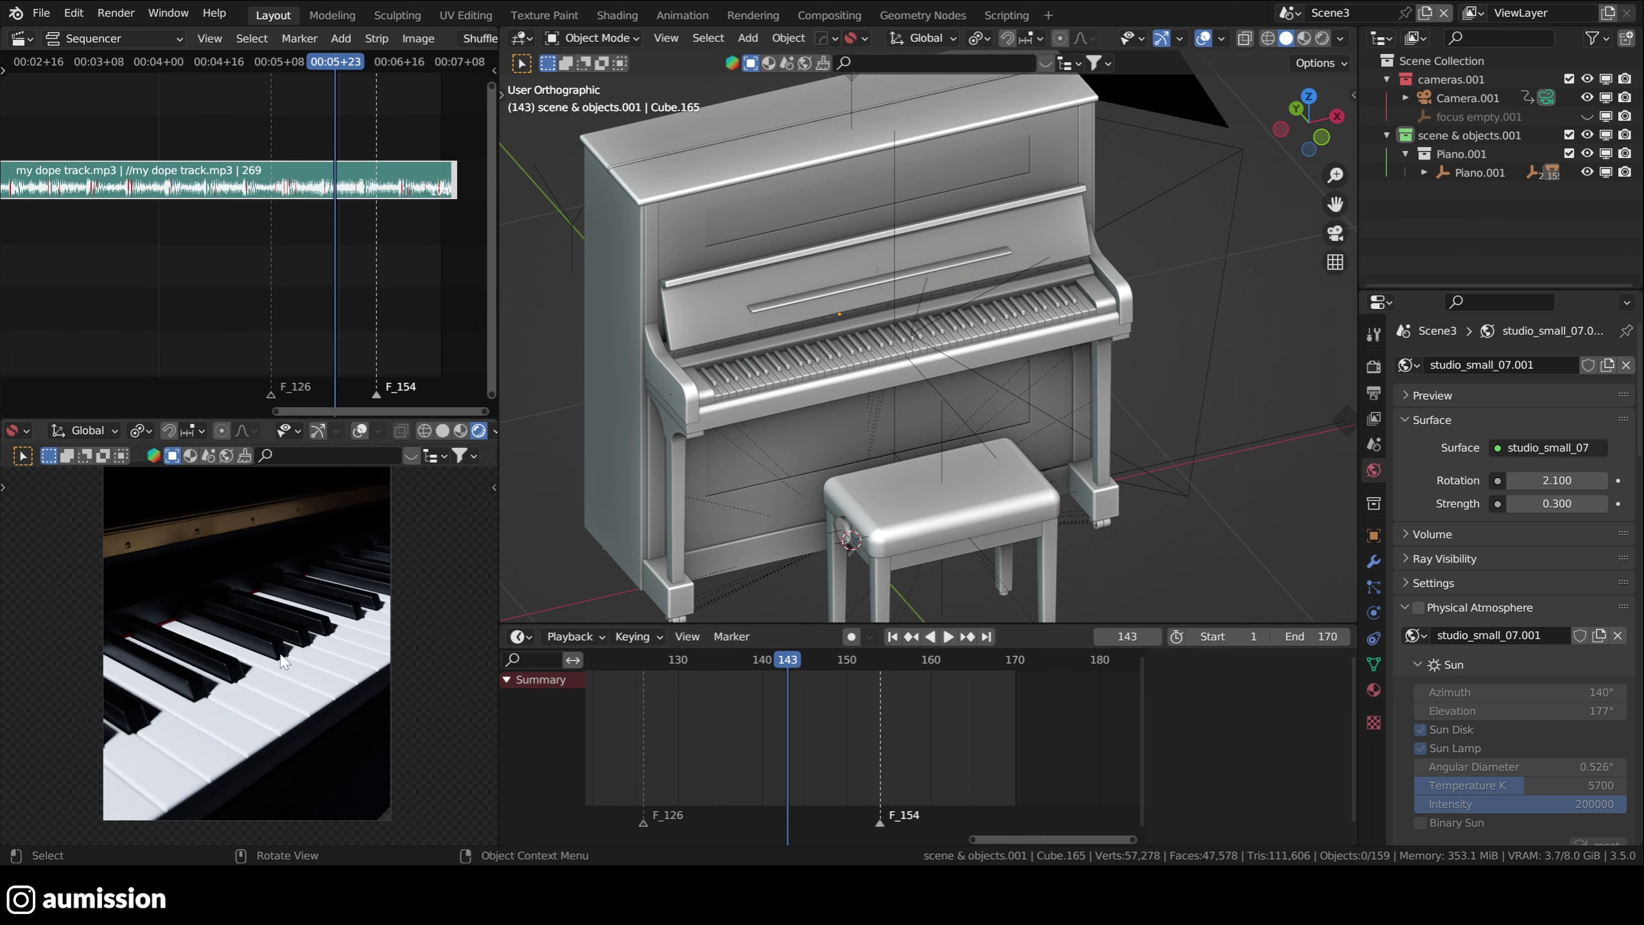
middle_drag(926, 428, 944, 389)
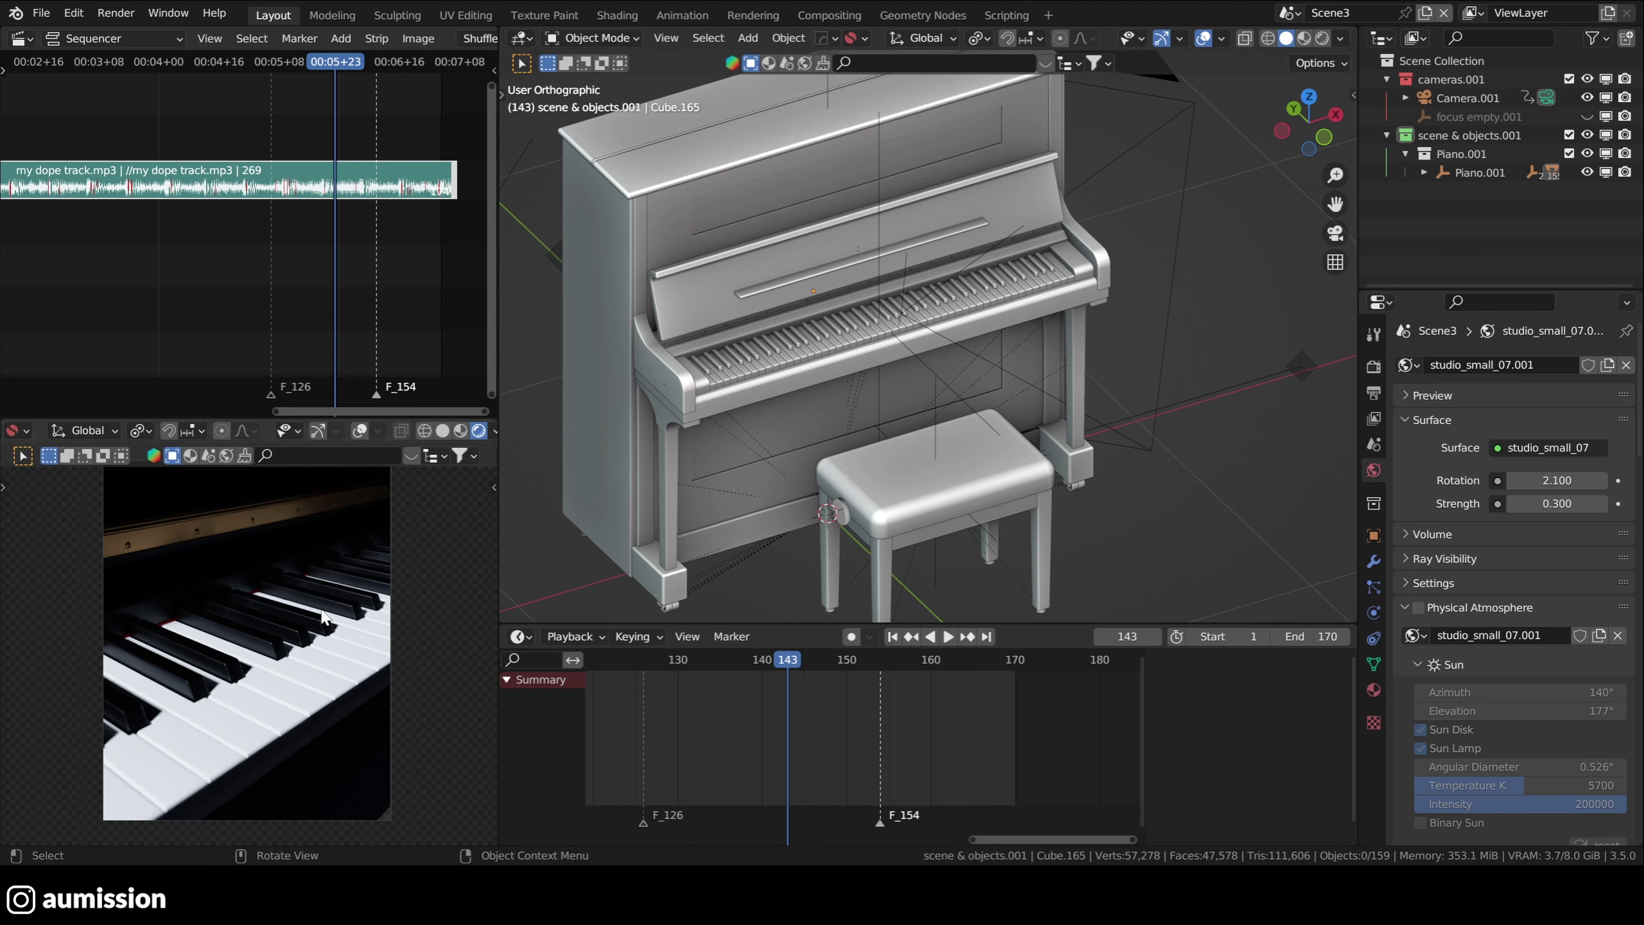
click(528, 637)
key(Escape)
click(589, 633)
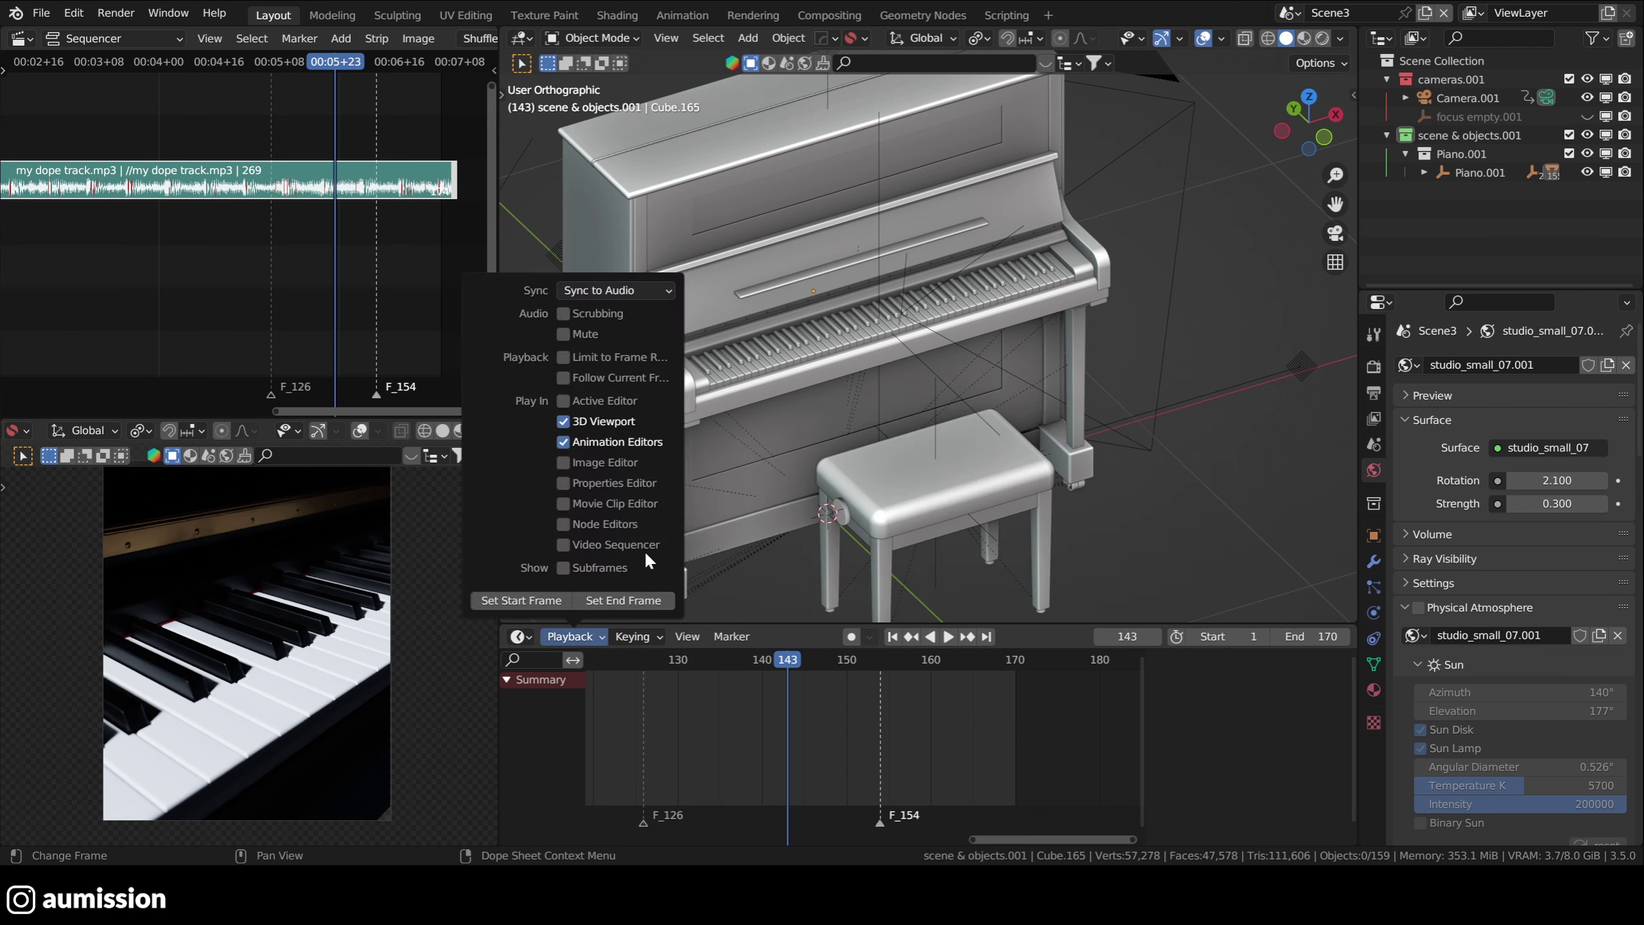
click(583, 291)
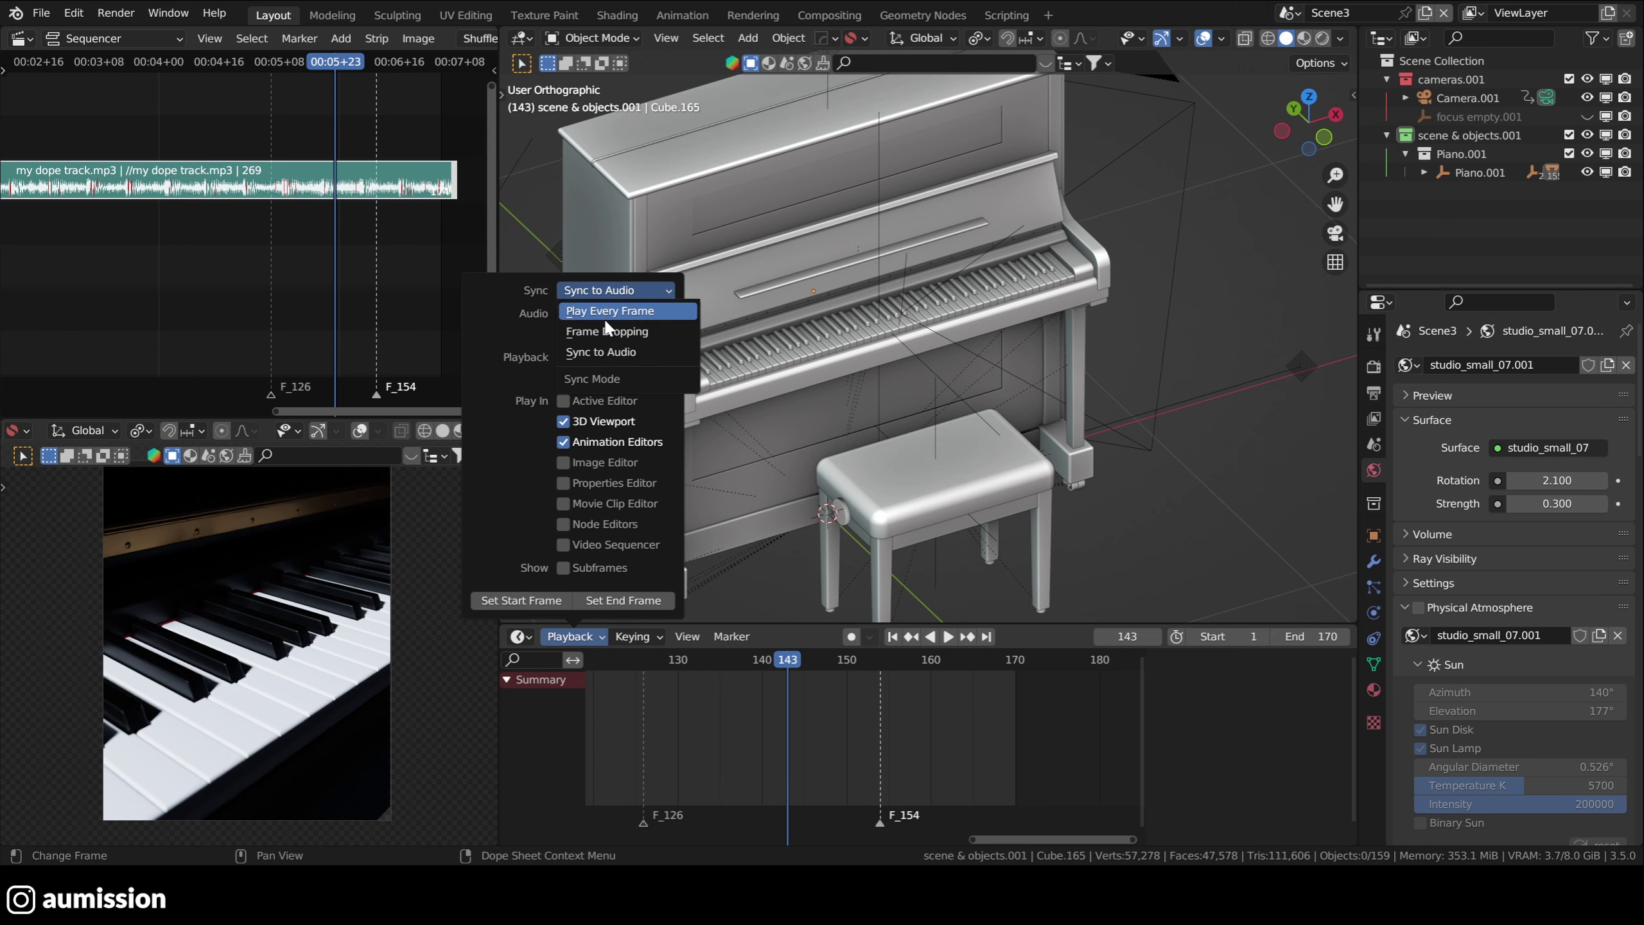
click(637, 288)
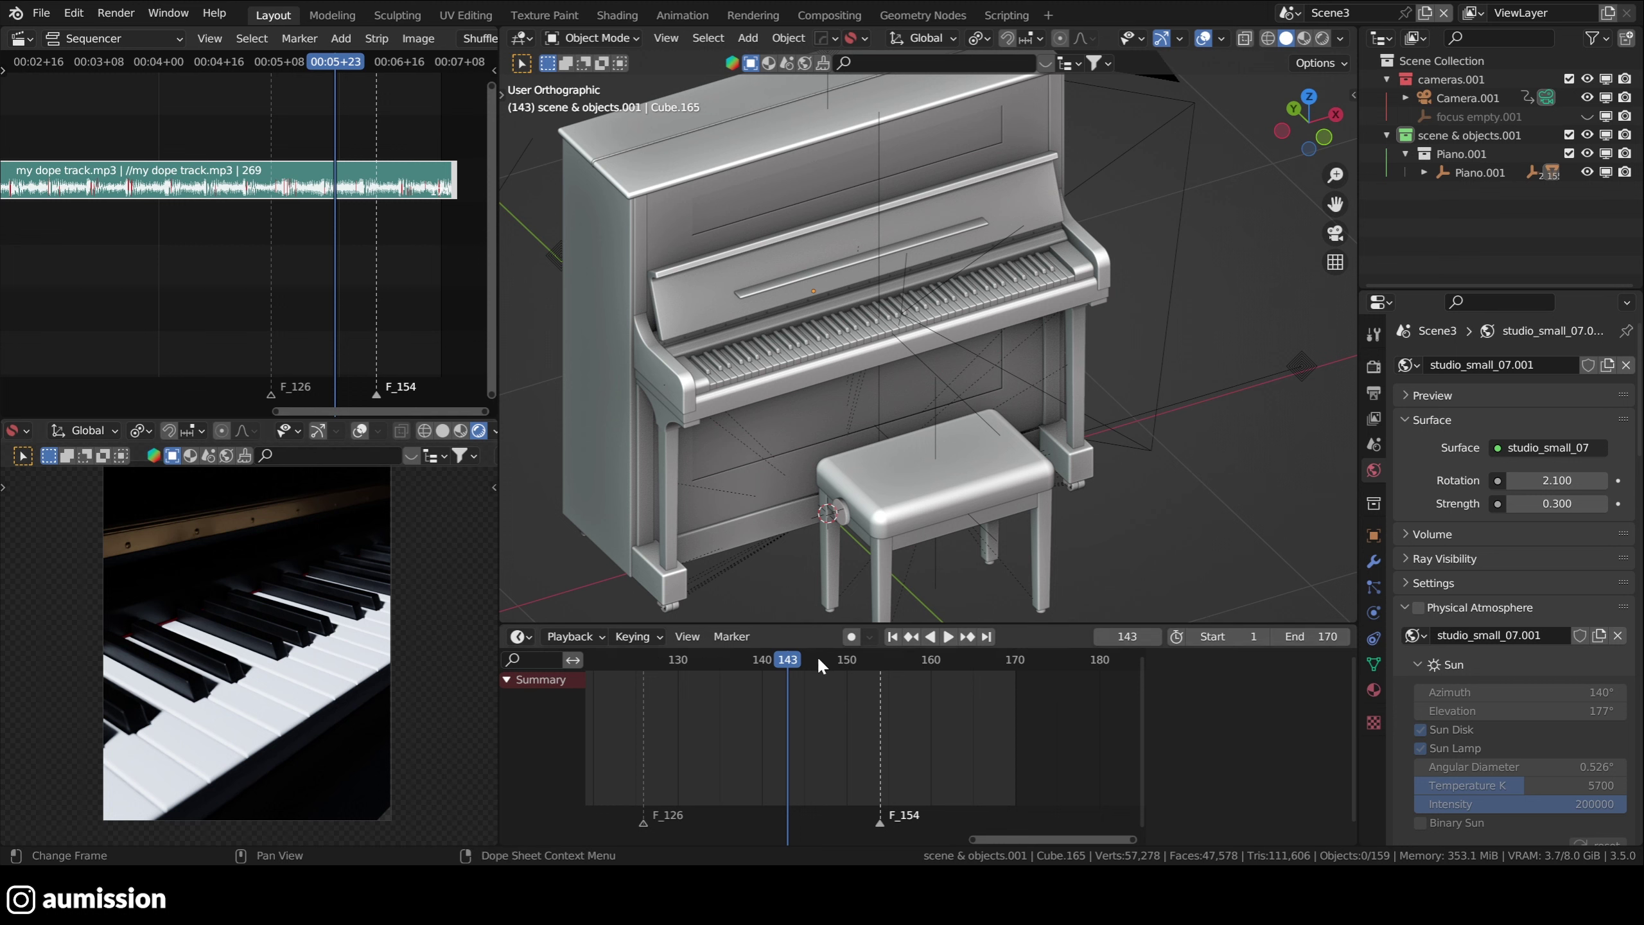
click(578, 636)
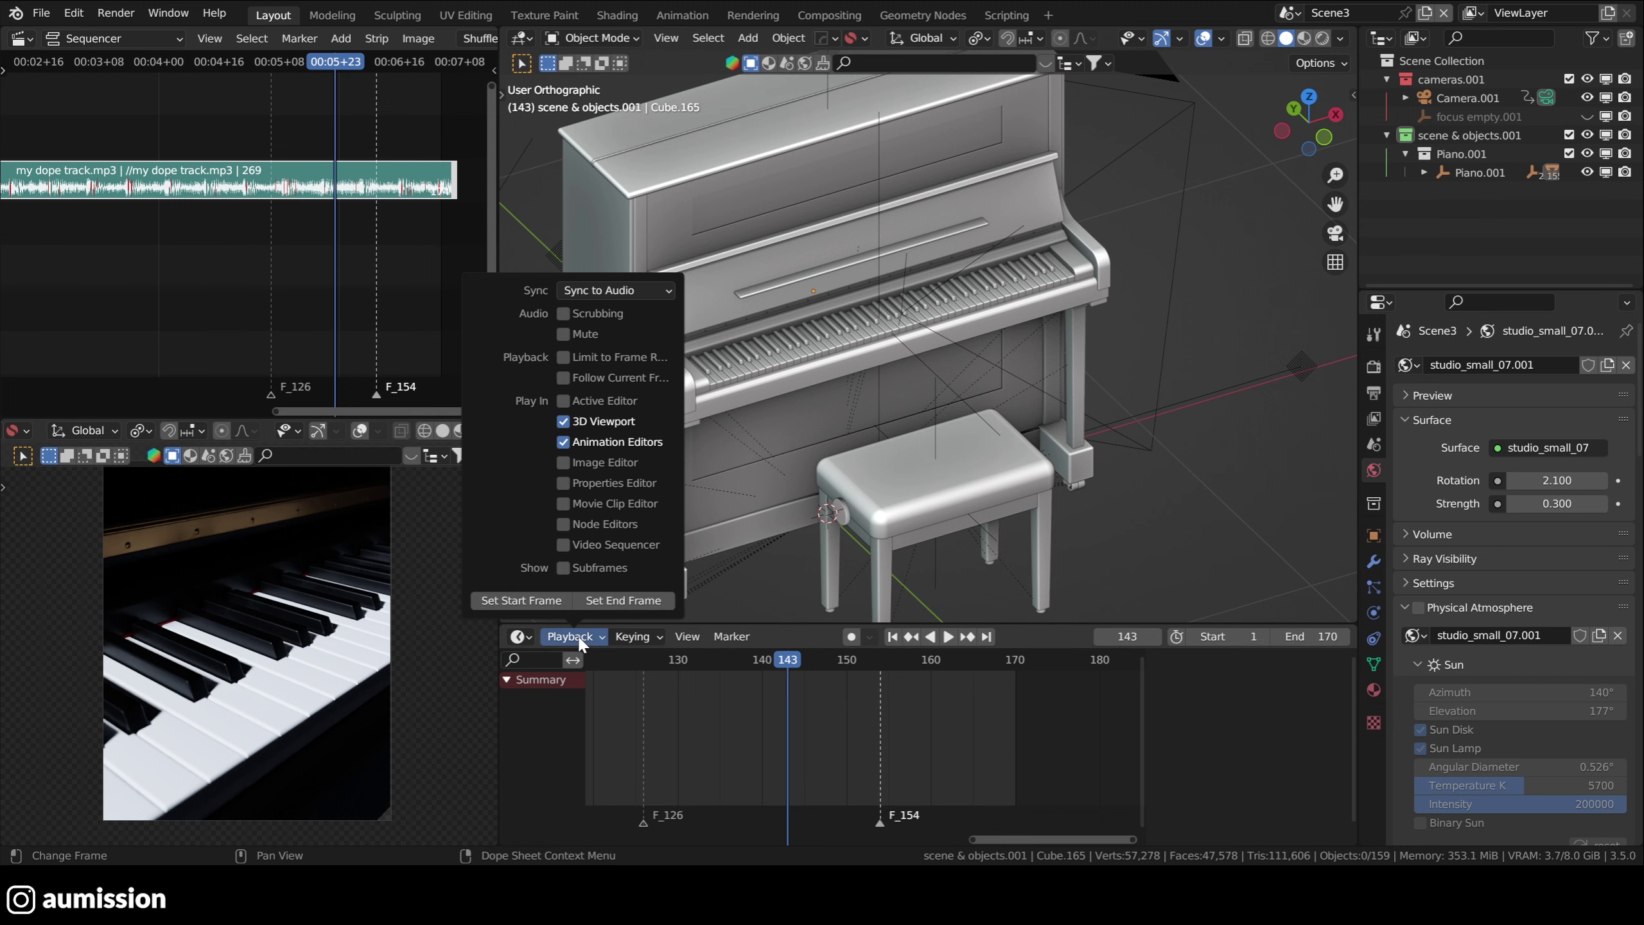
click(619, 292)
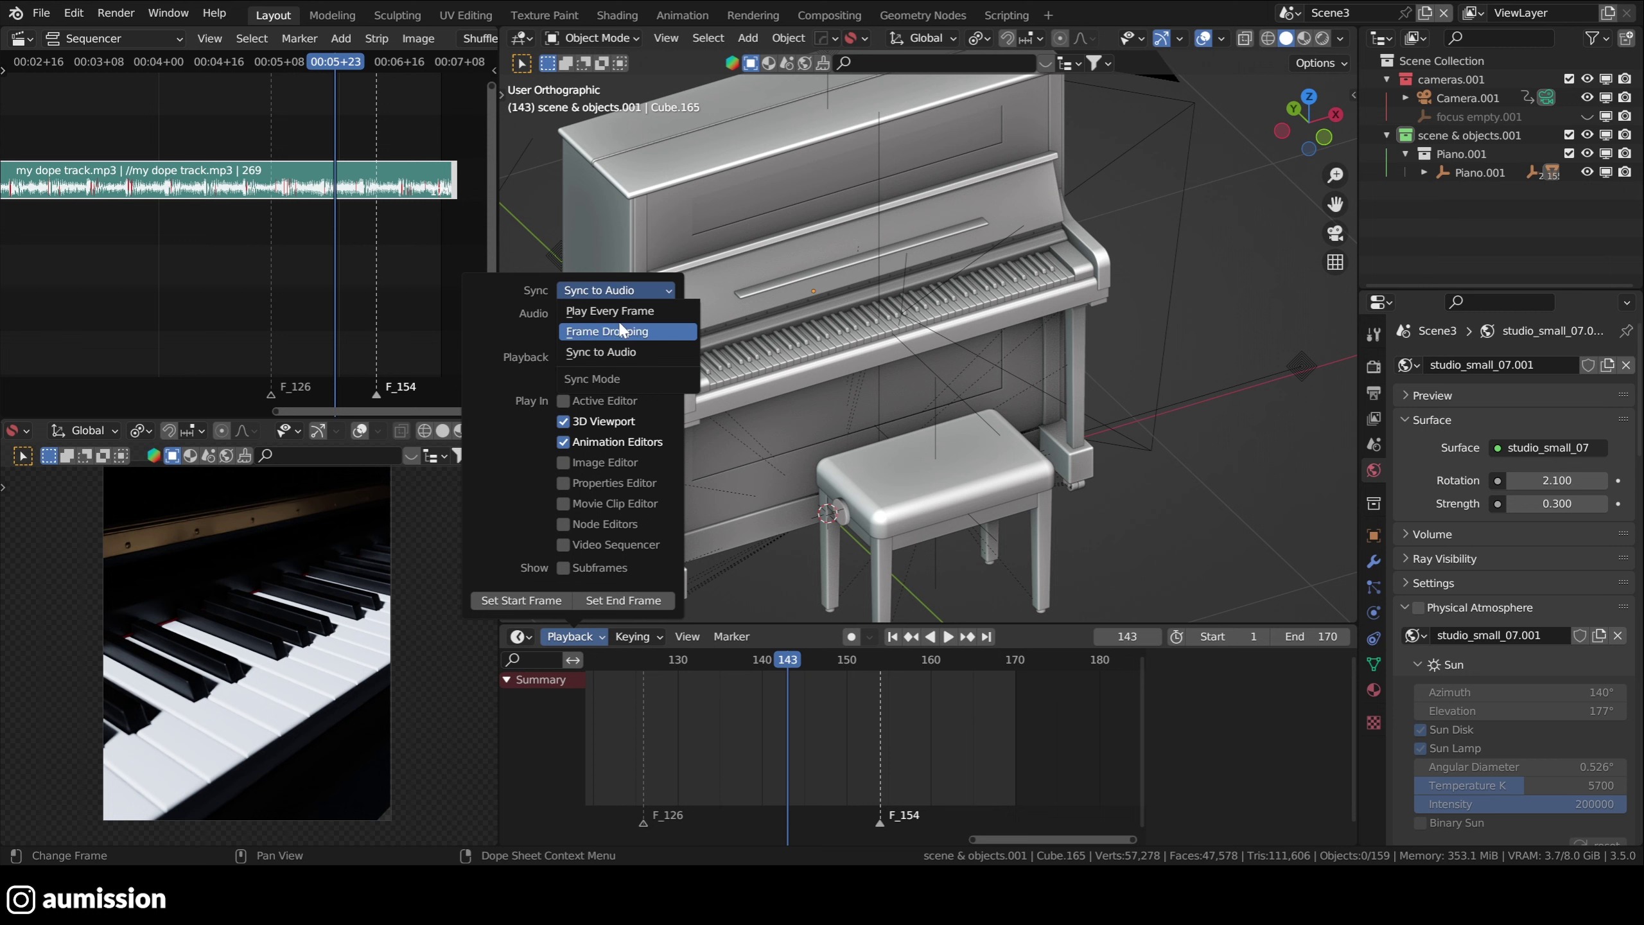
click(634, 289)
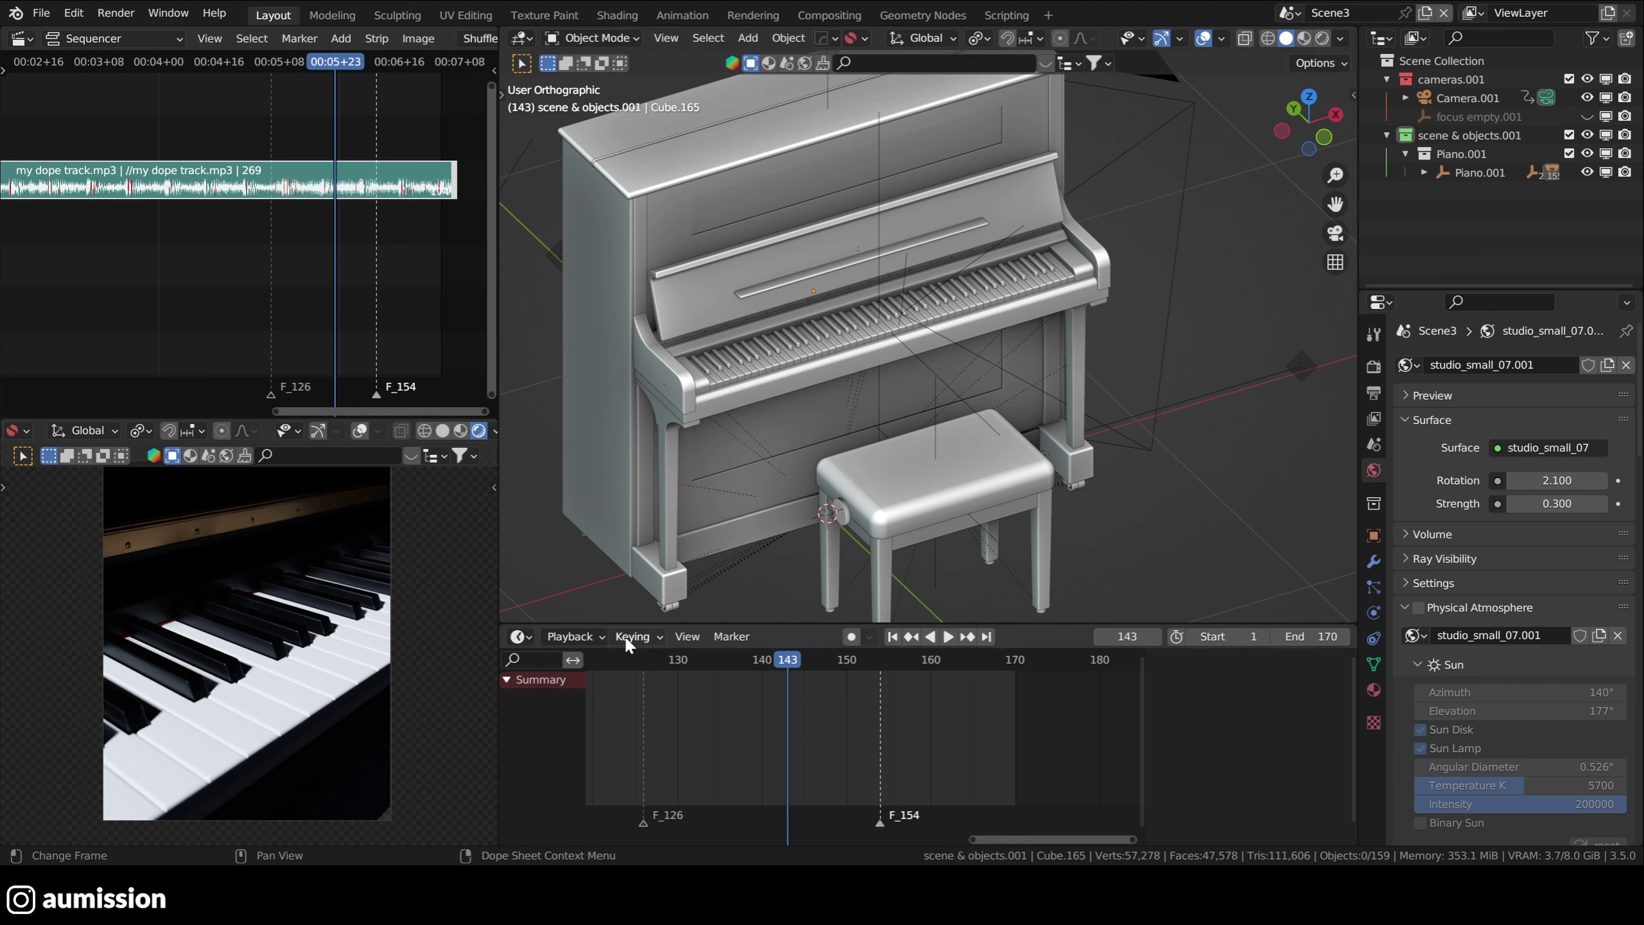
click(573, 637)
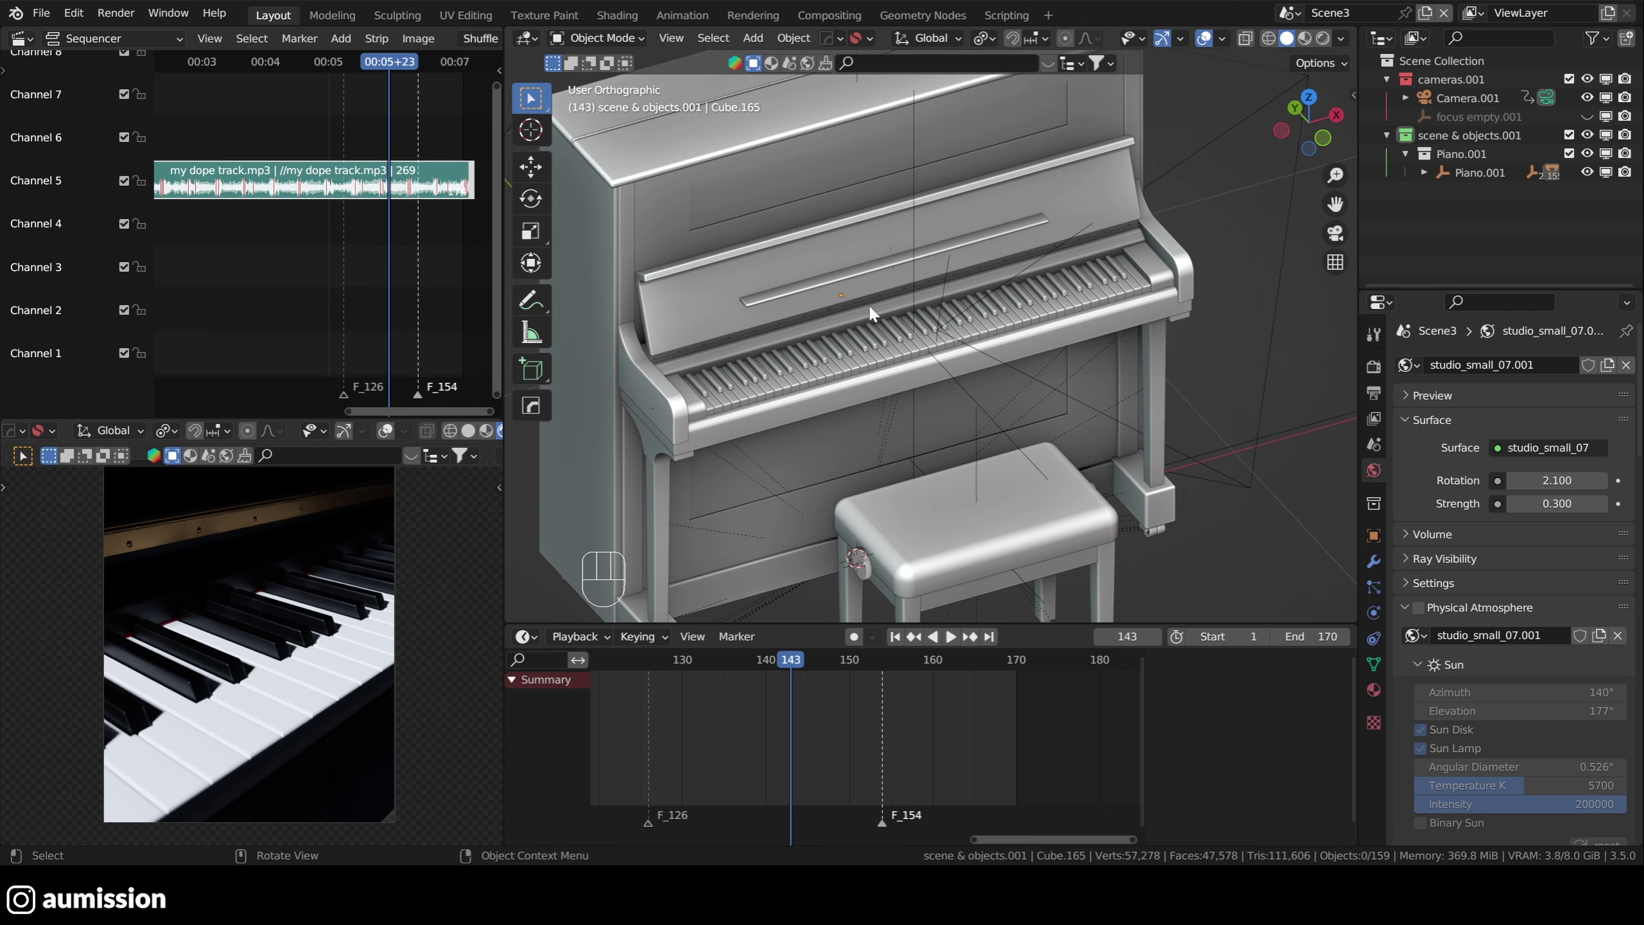
- Place the 3D cursor on top of the piano lid
middle_drag(869, 303, 882, 532)
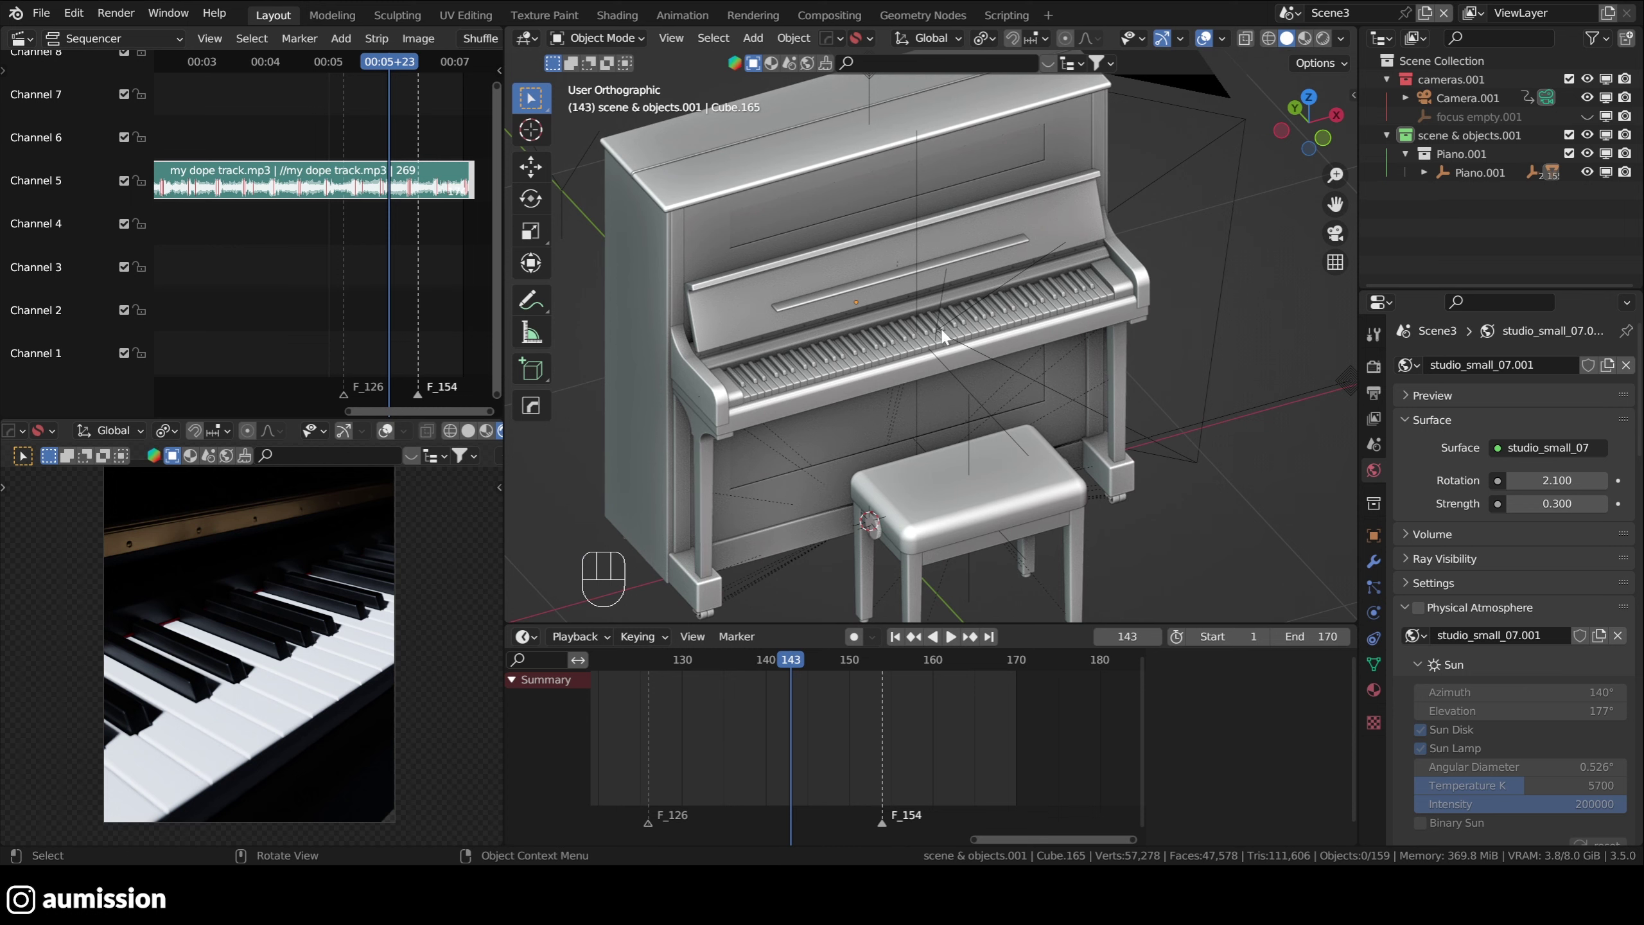
shift+right_click(762, 220)
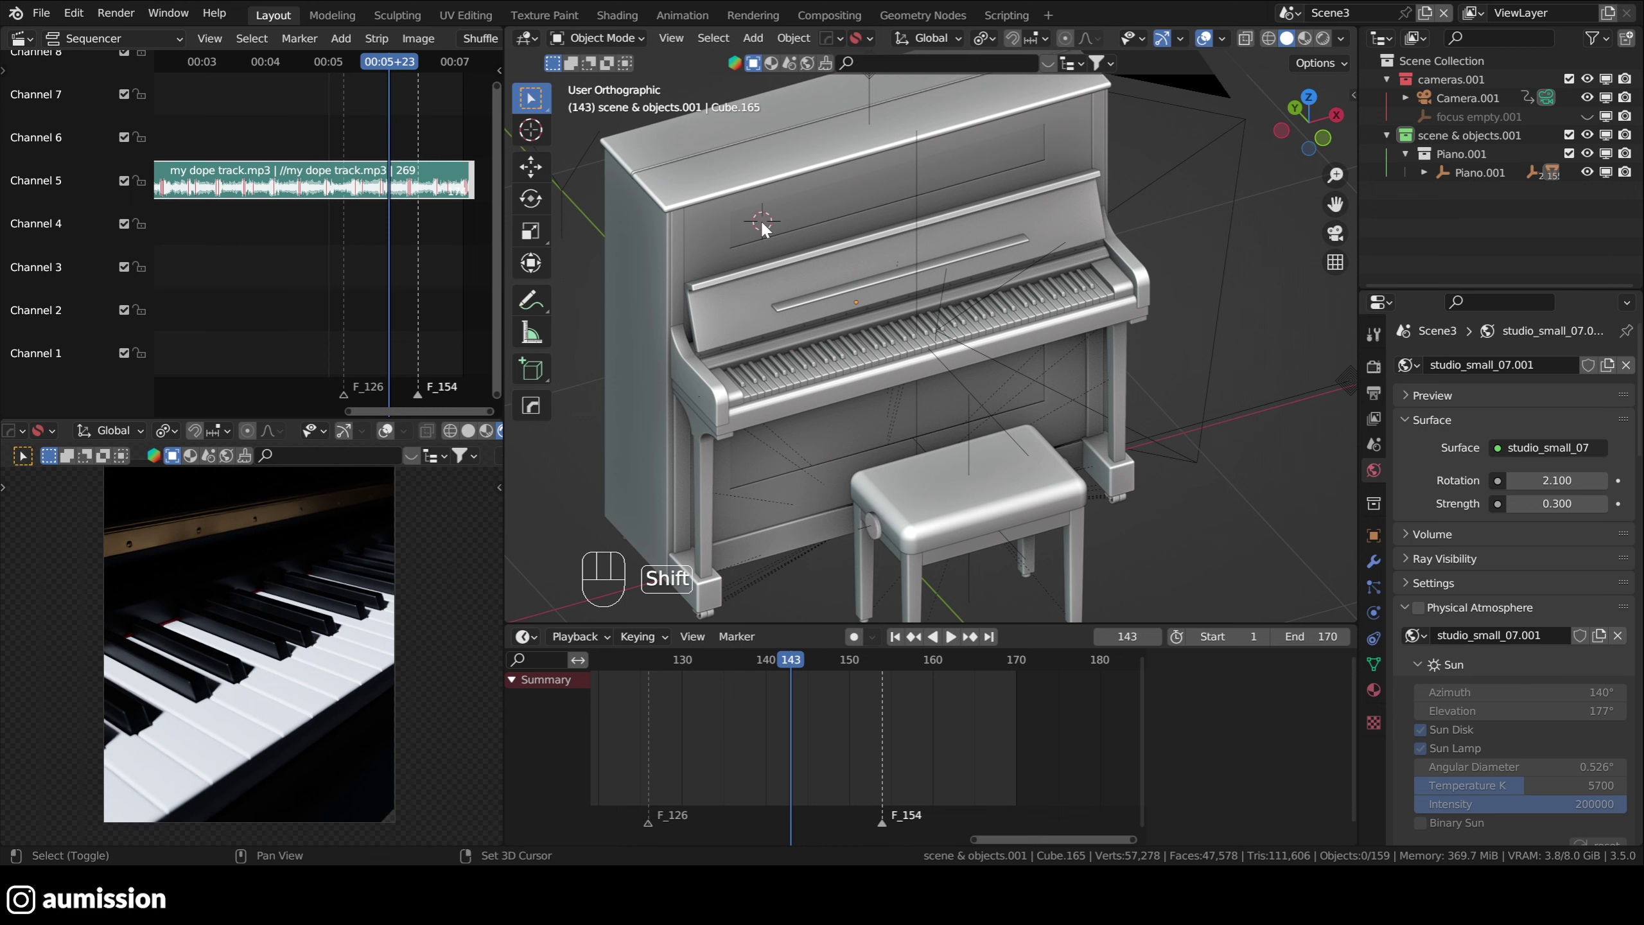
shift+right_click(968, 166)
shift+right_click(1007, 483)
shift+right_click(710, 154)
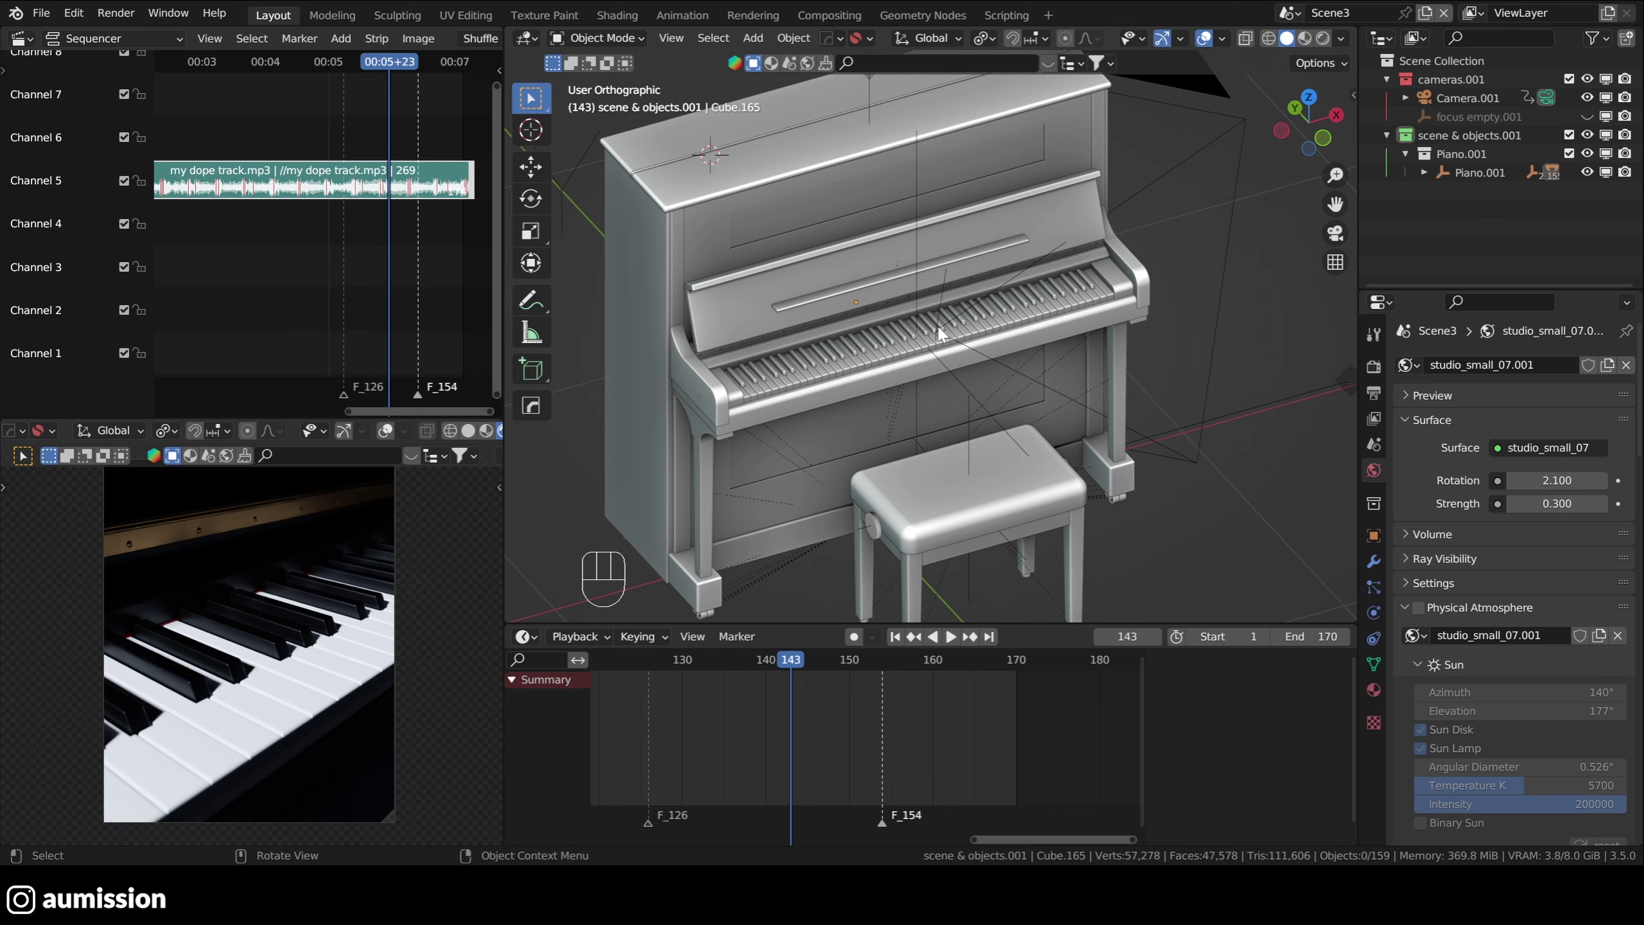
- Zoom in, select a single piano key, and rotate it about the global X axis
scroll(929, 350, up, 5)
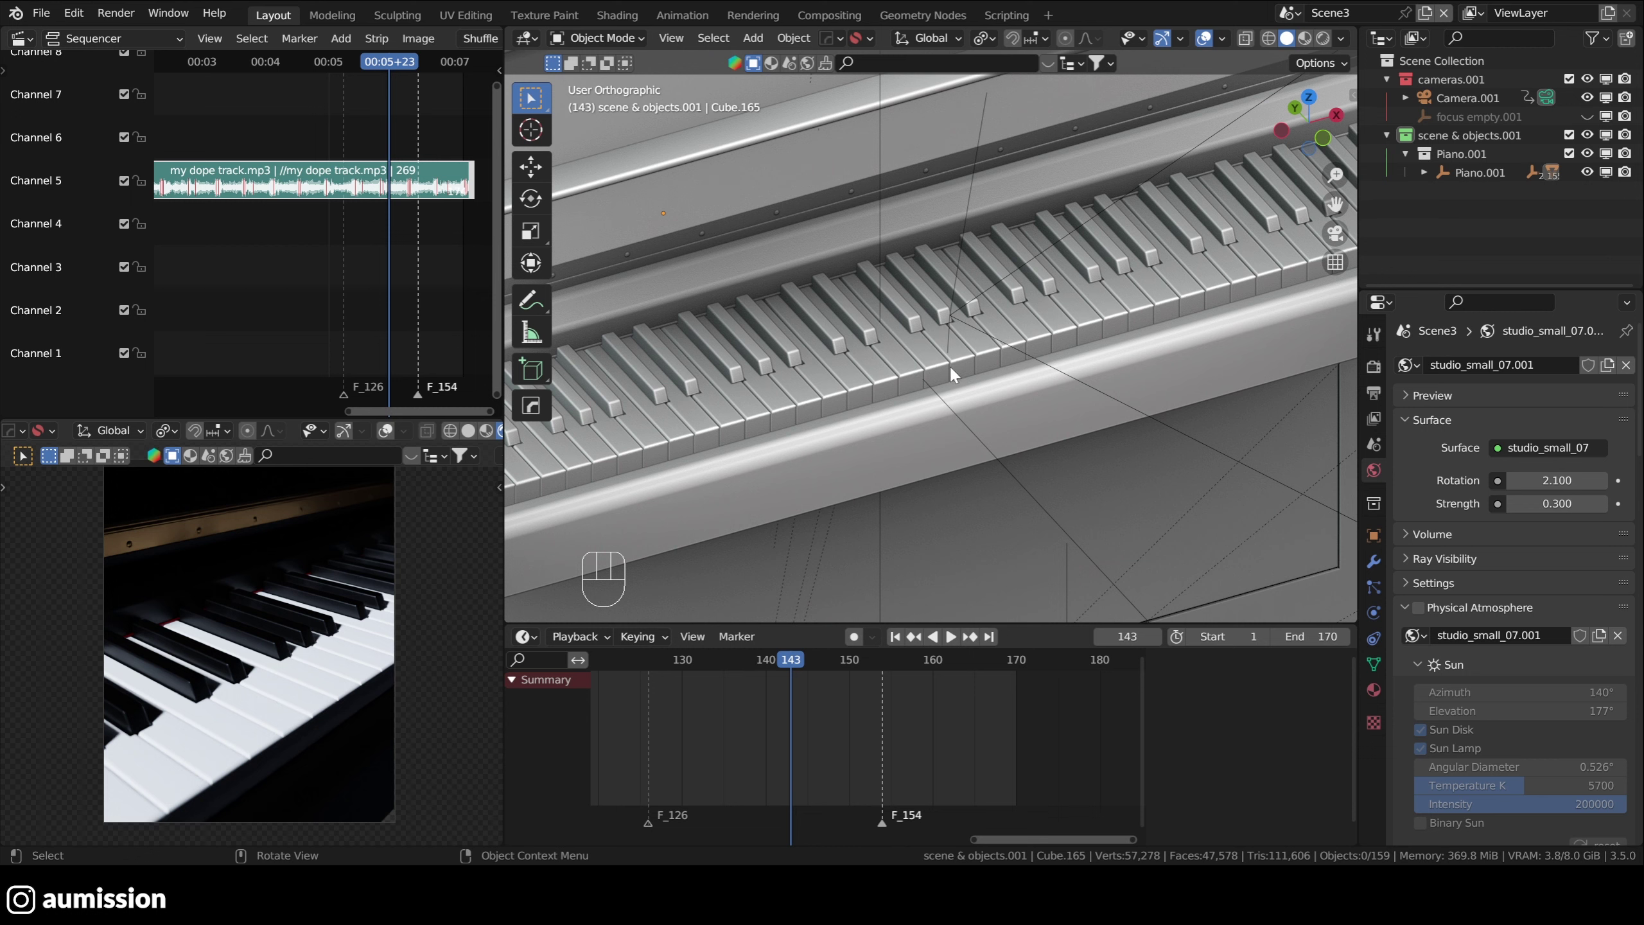
click(932, 365)
key(r)
key(x)
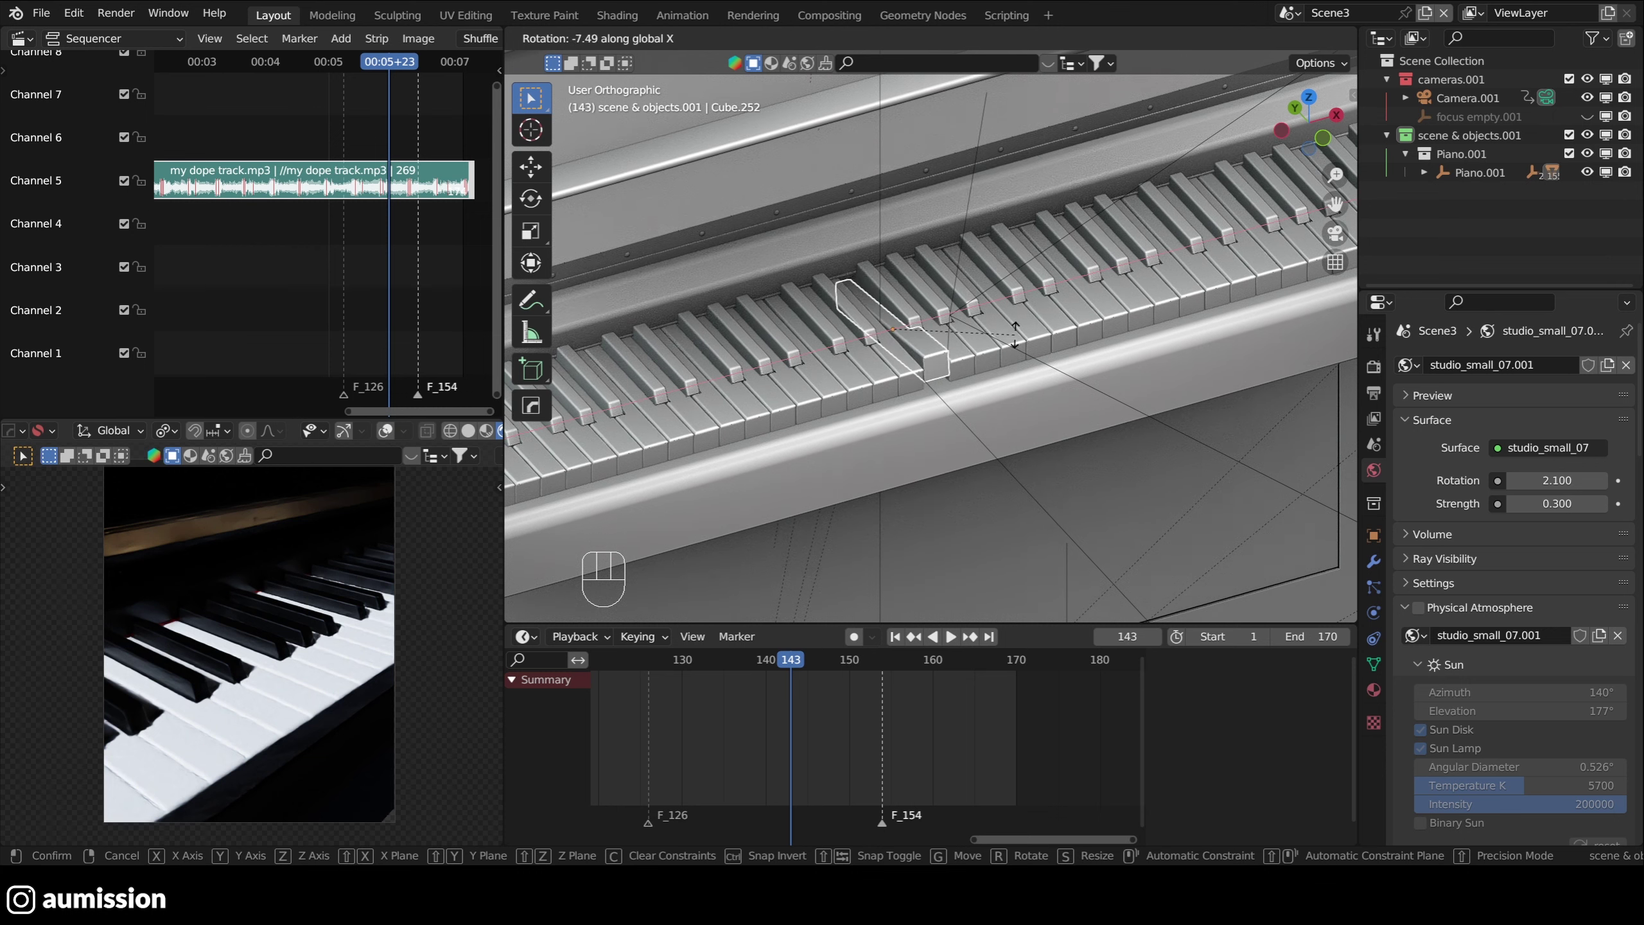
- Cancel the key rotation and sketch a Note annotation stroke across the piano keys
right_click(925, 348)
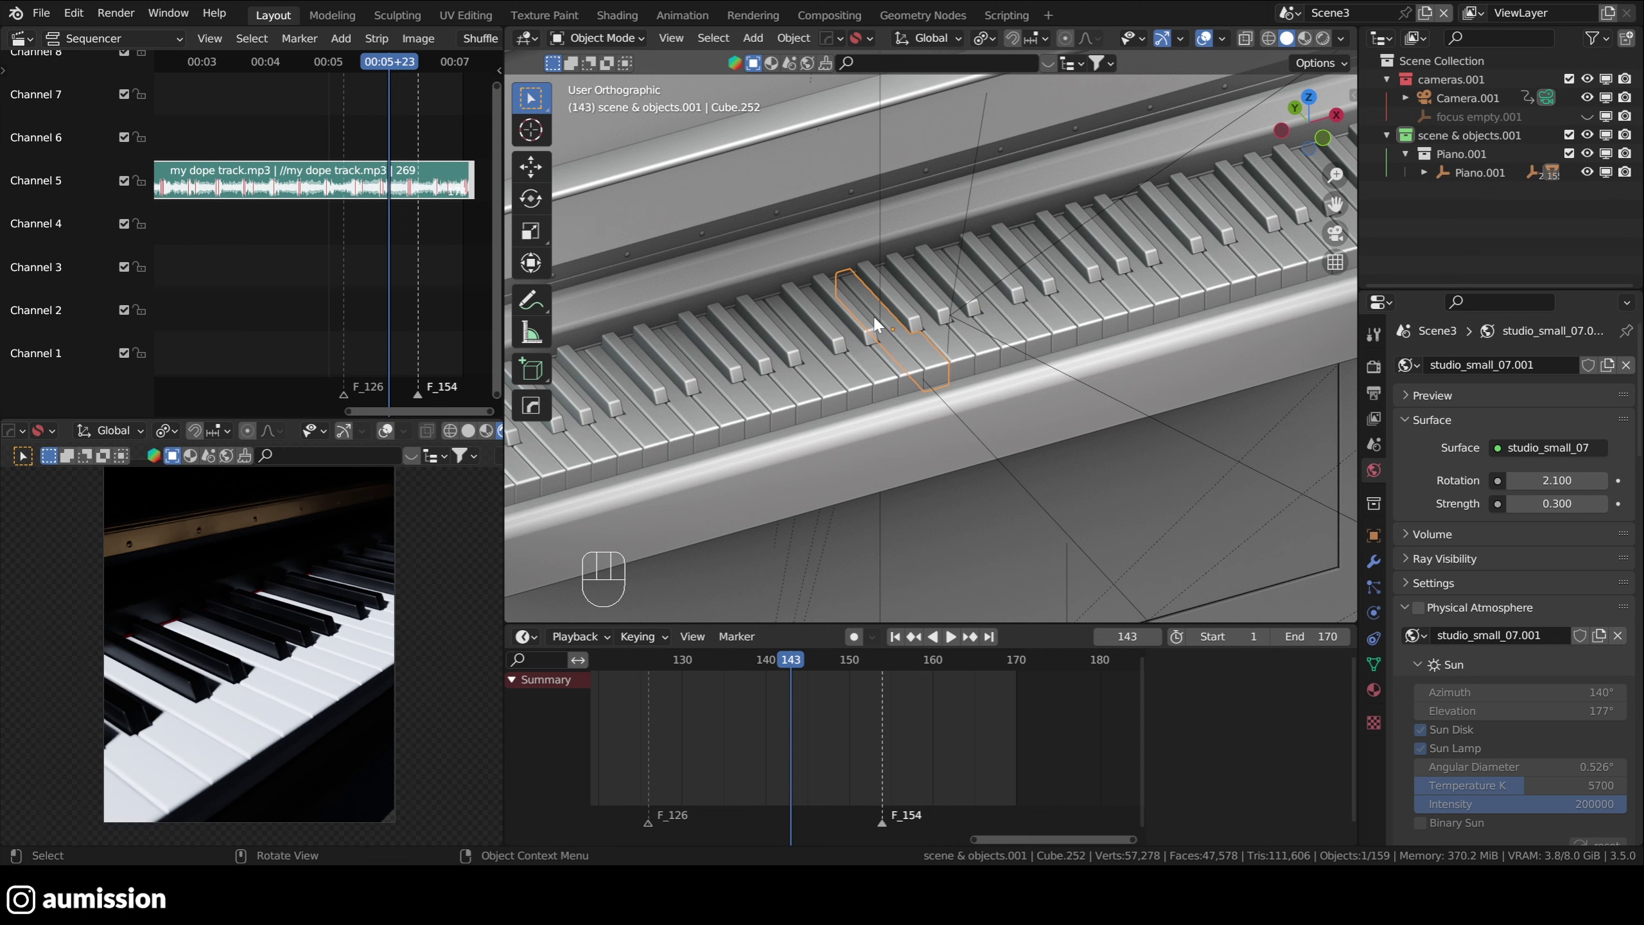
click(531, 300)
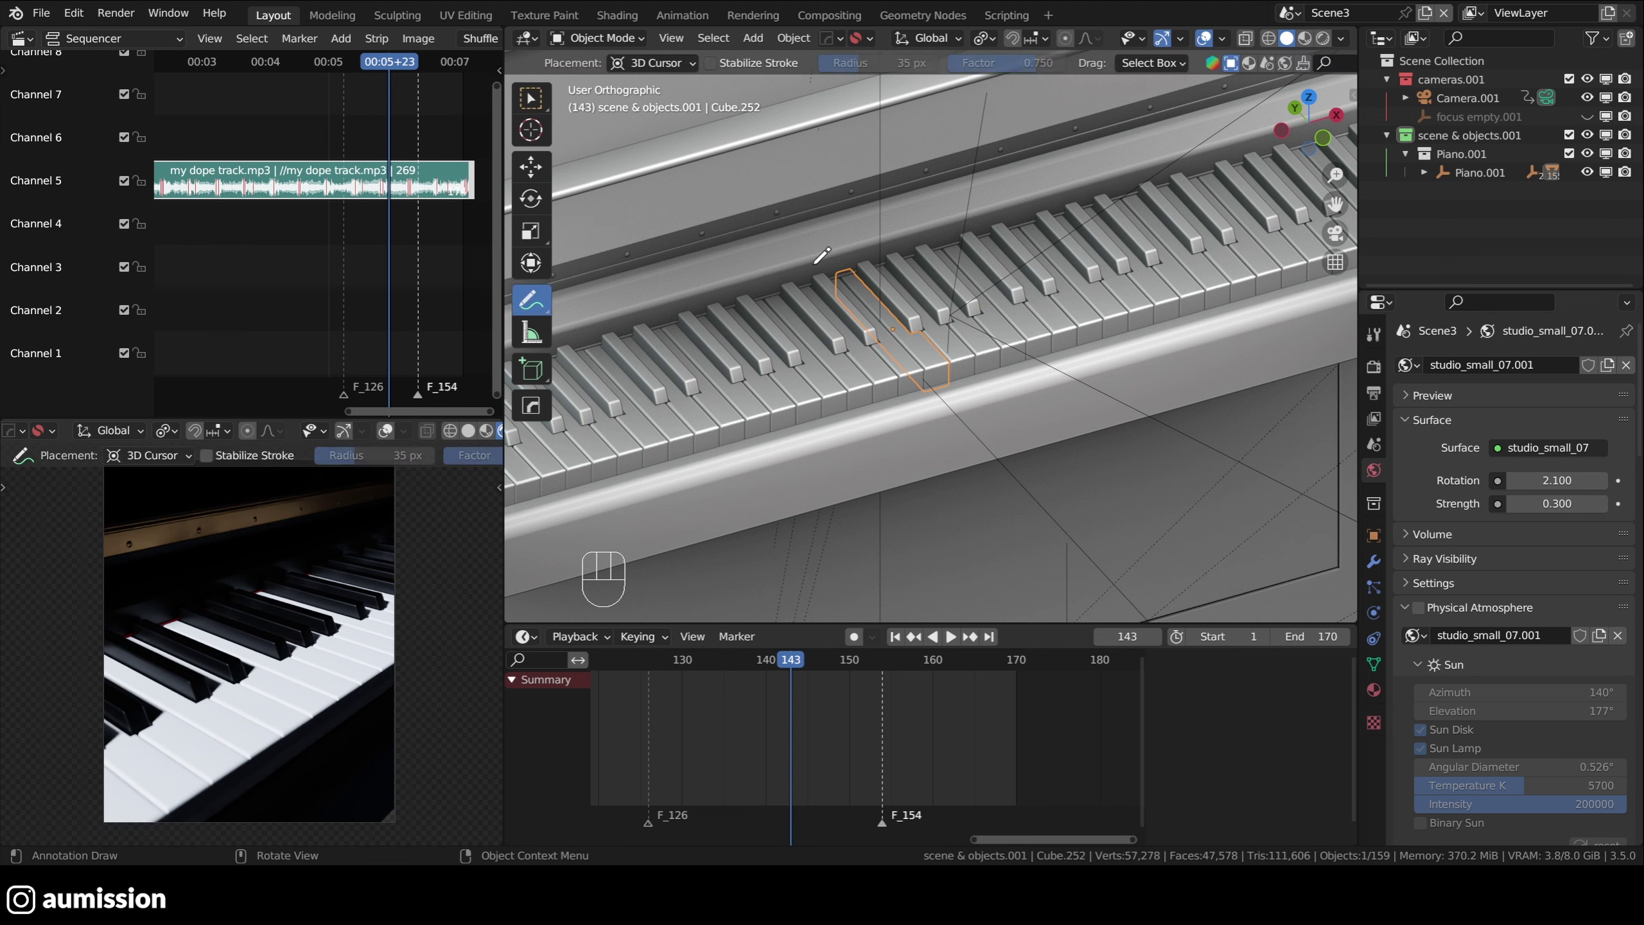
click(844, 282)
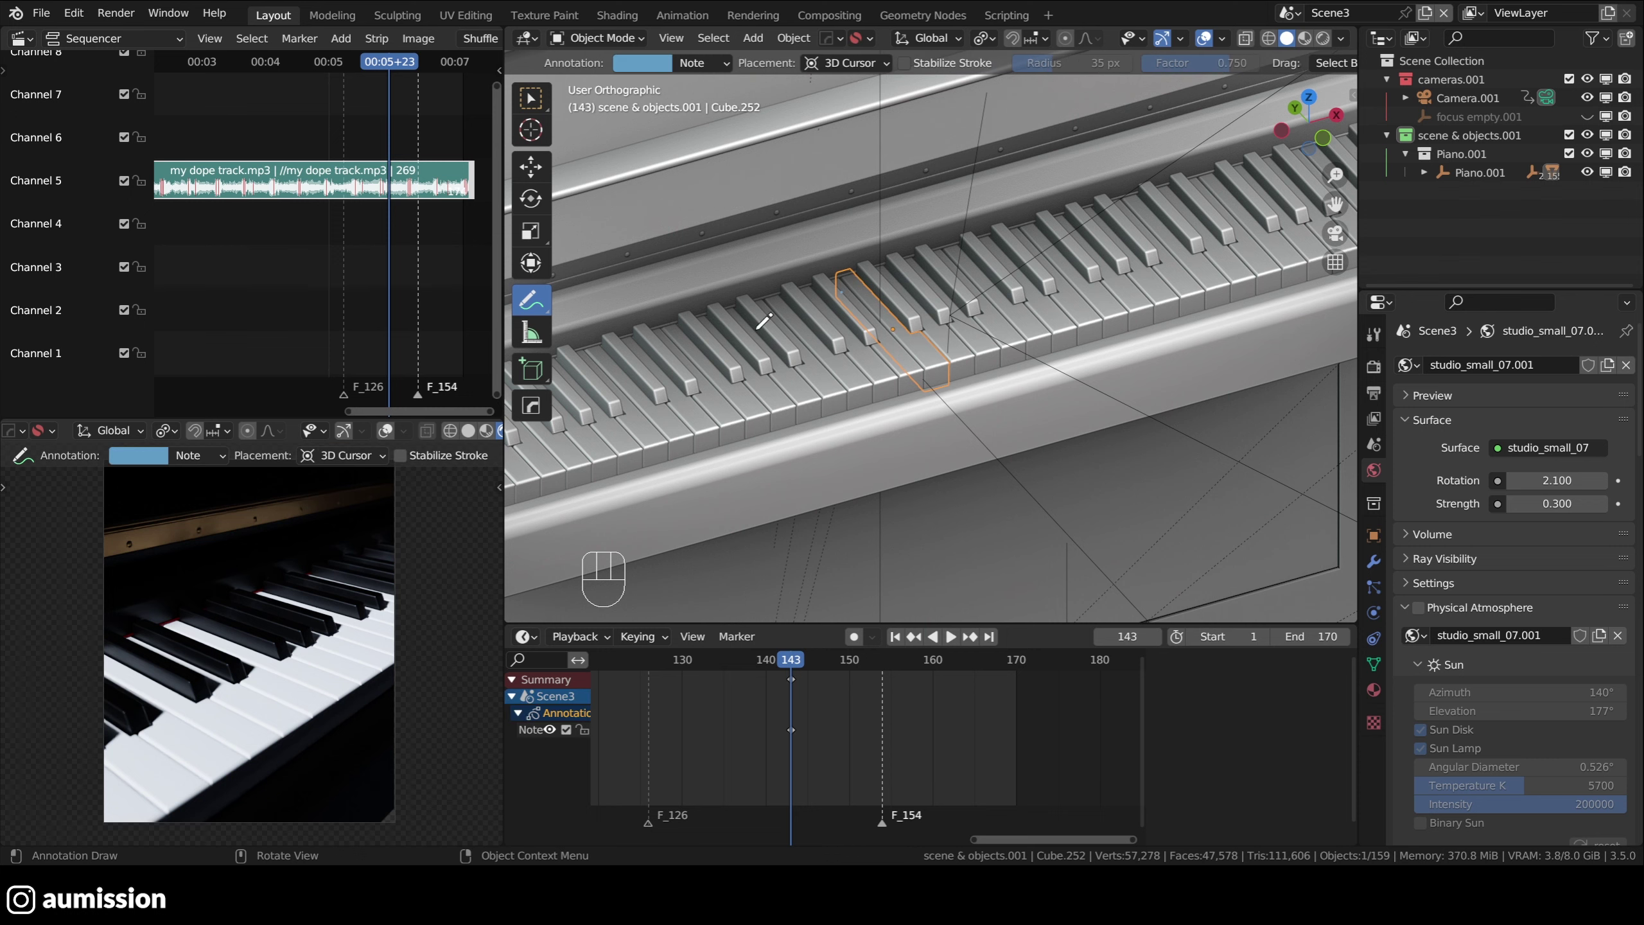
drag(609, 357, 1097, 198)
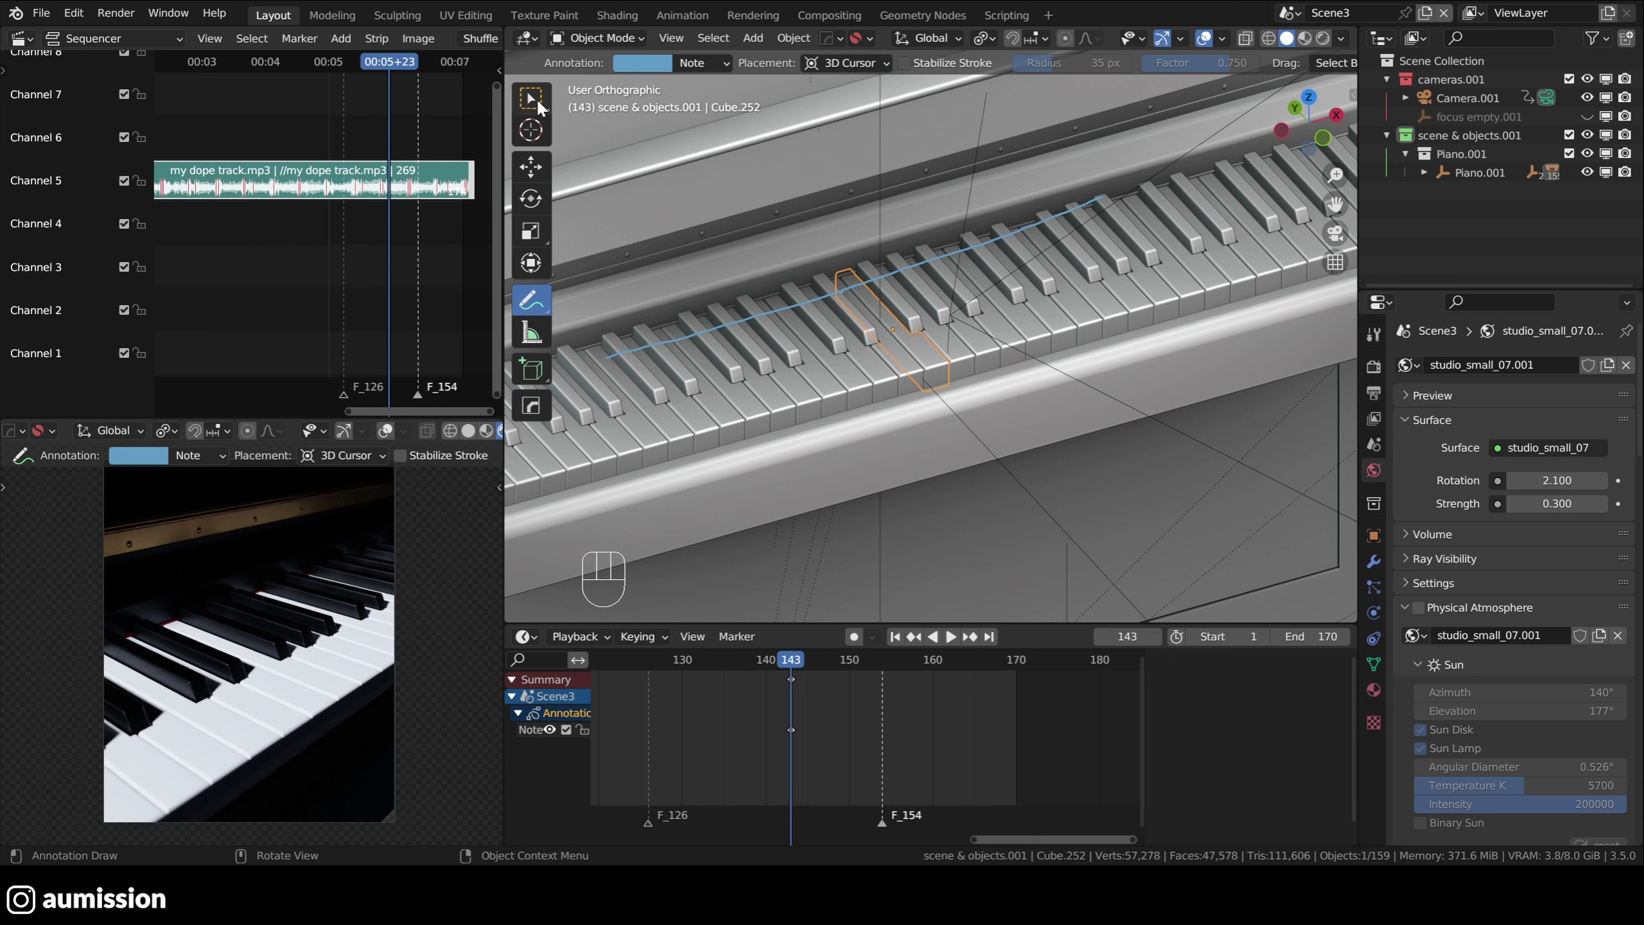
- Undo the annotation stroke, return to Select Box, and zoom out
key(ctrl+z)
click(531, 98)
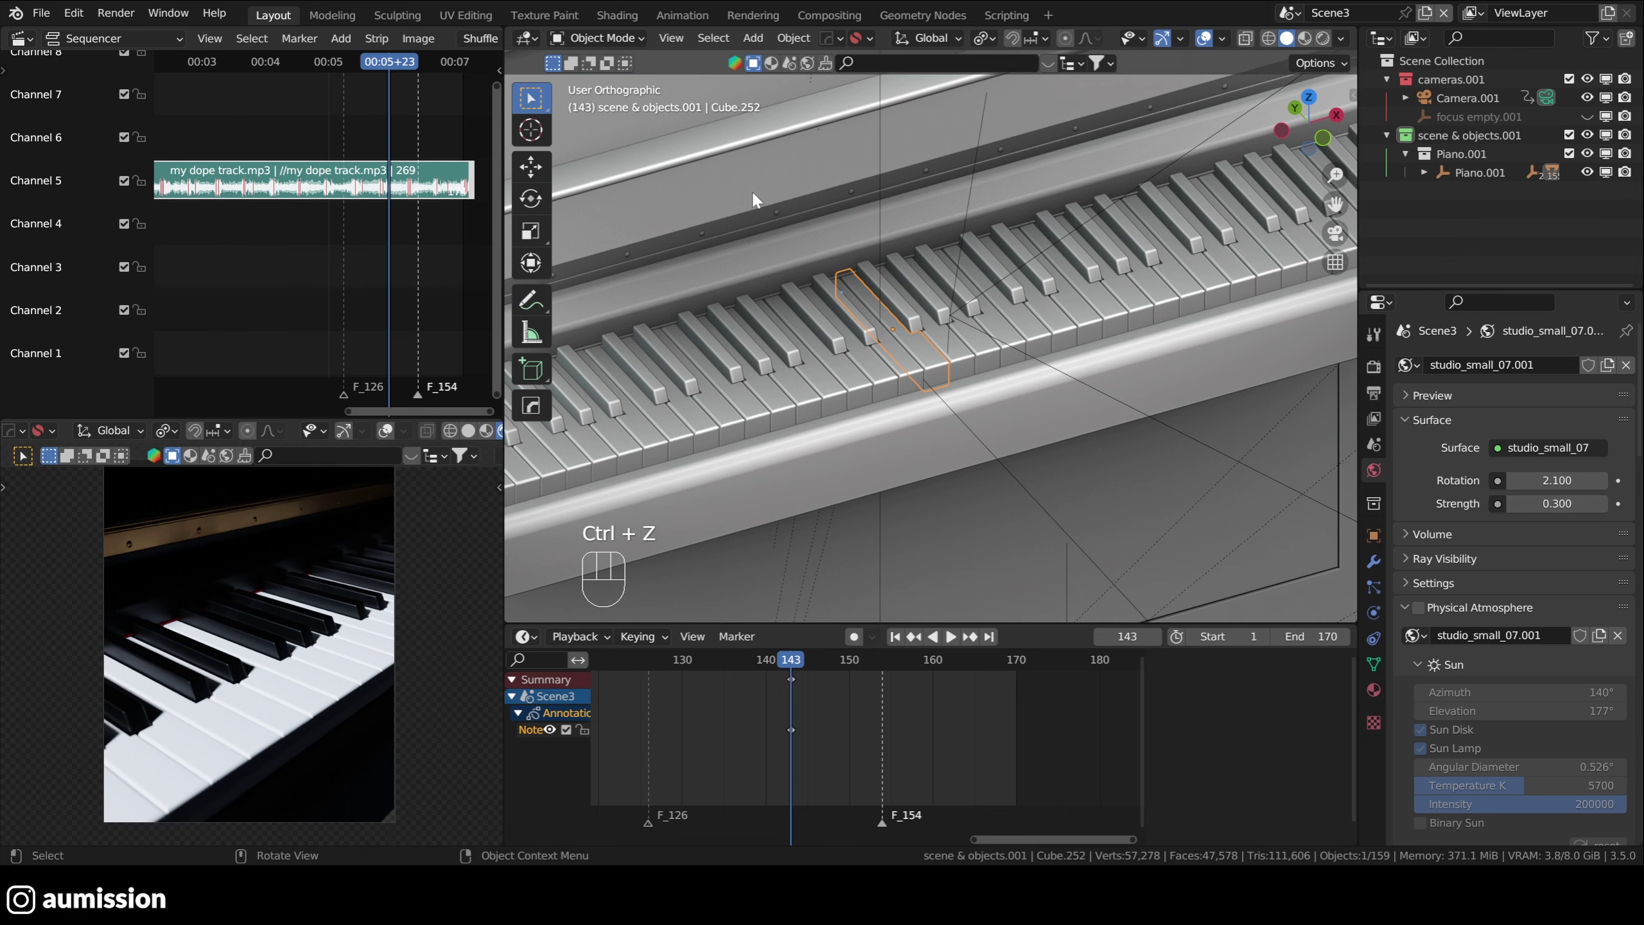
scroll(956, 319, down, 3)
scroll(956, 319, down, 3)
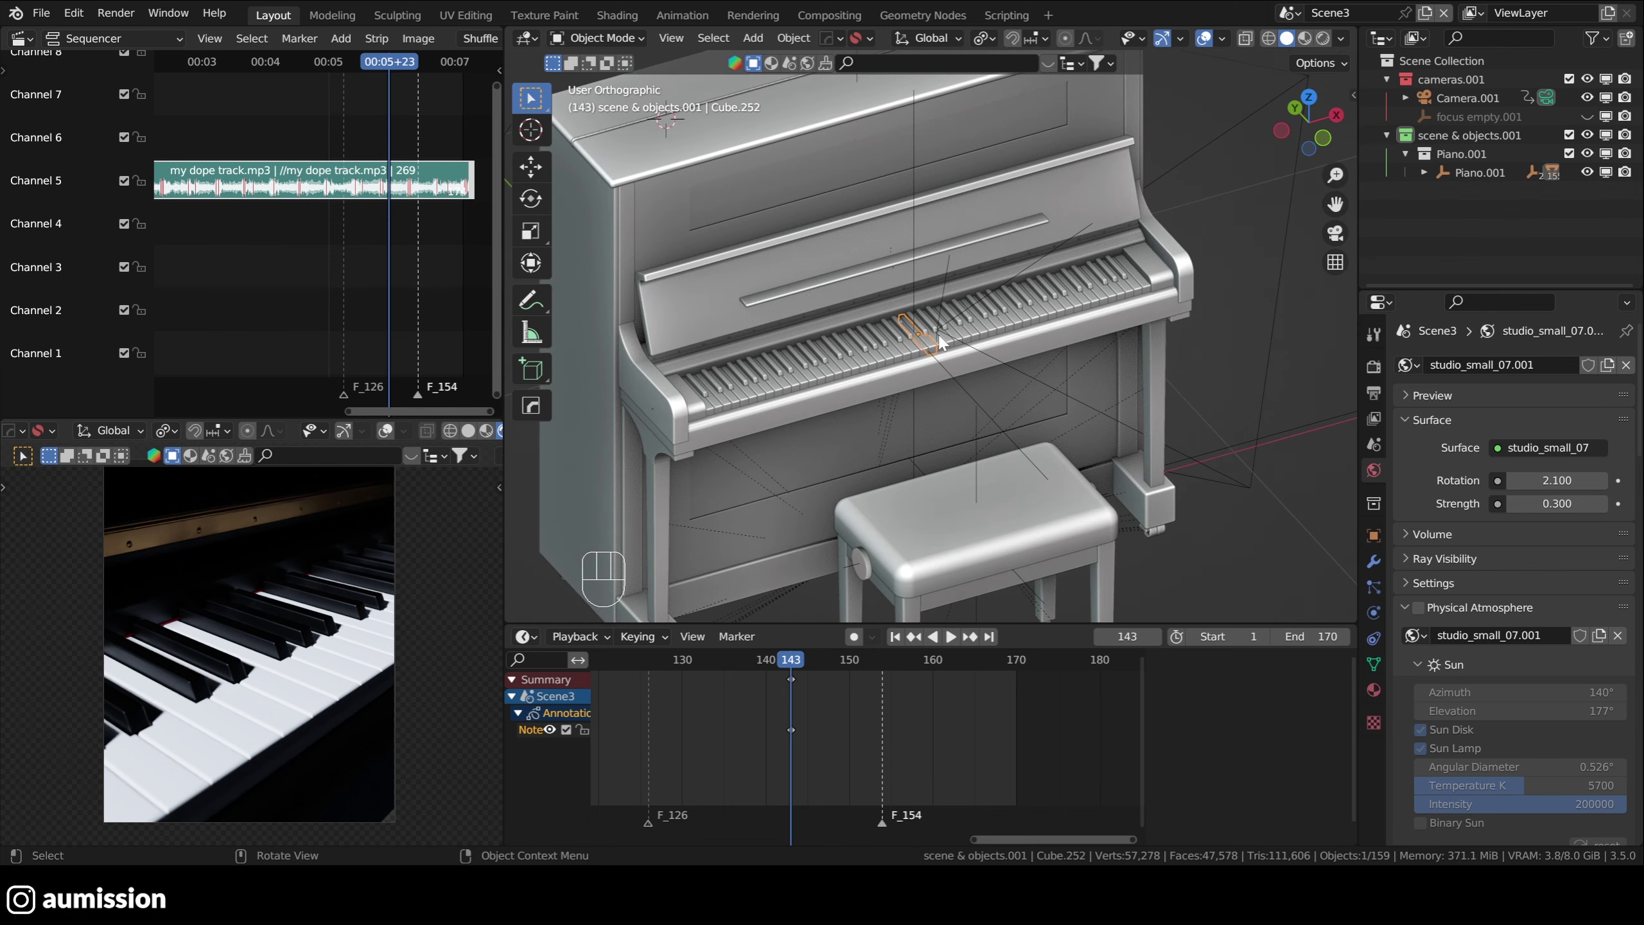
- View the piano in Right Orthographic, then orbit and pan back to a close-up of the keys
click(1336, 115)
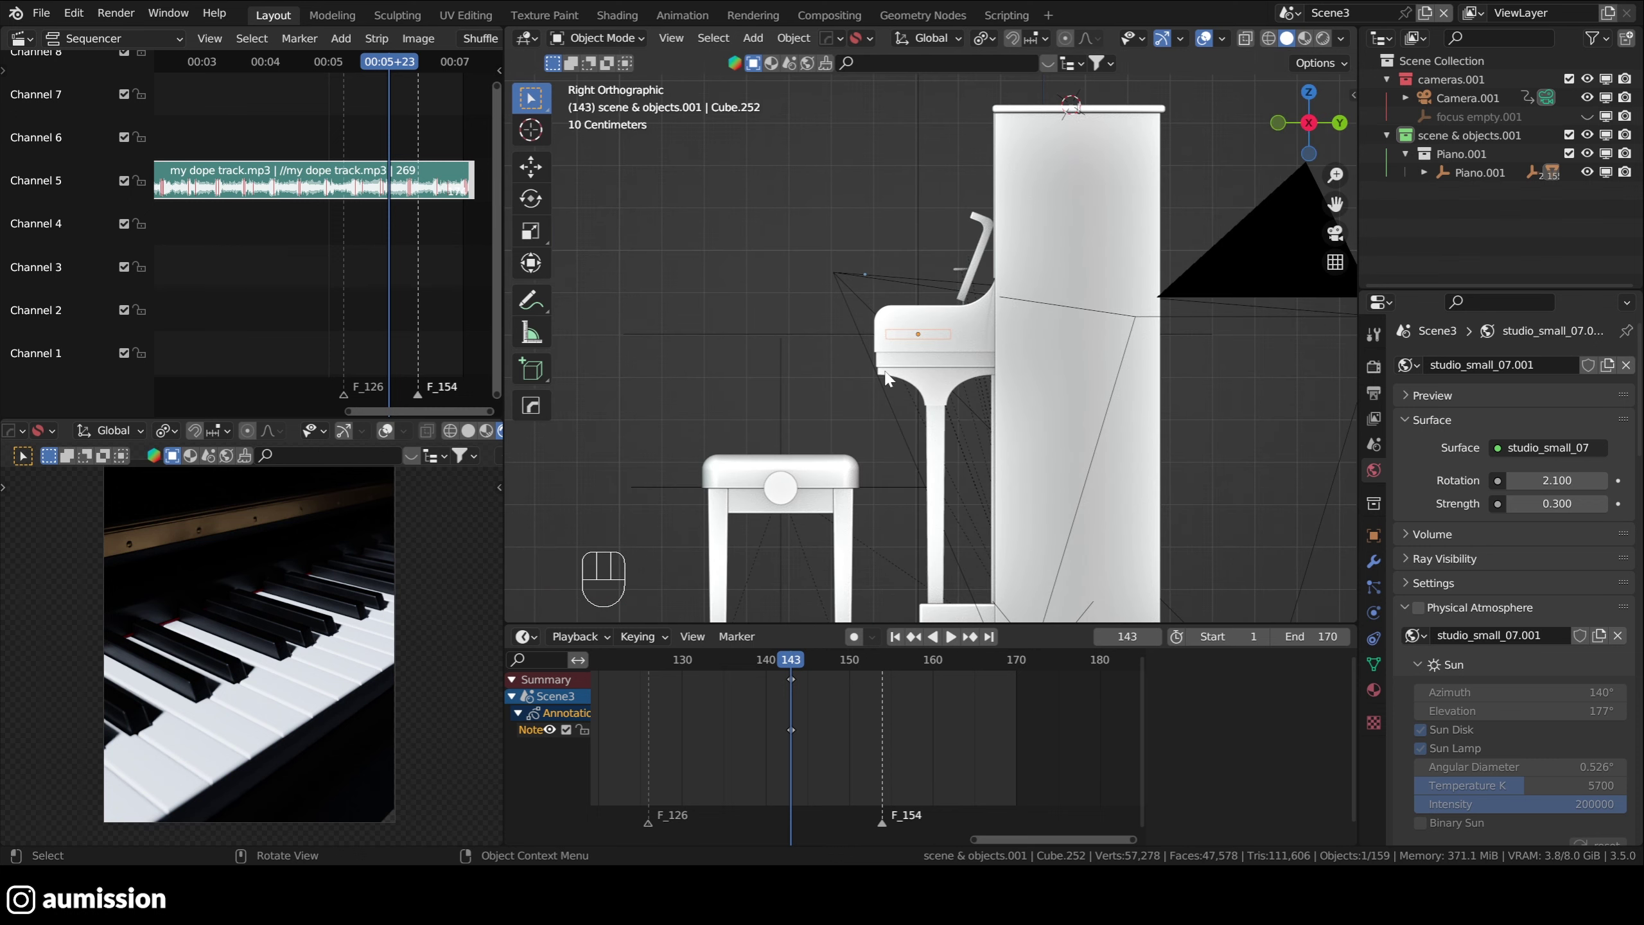
scroll(888, 379, up, 6)
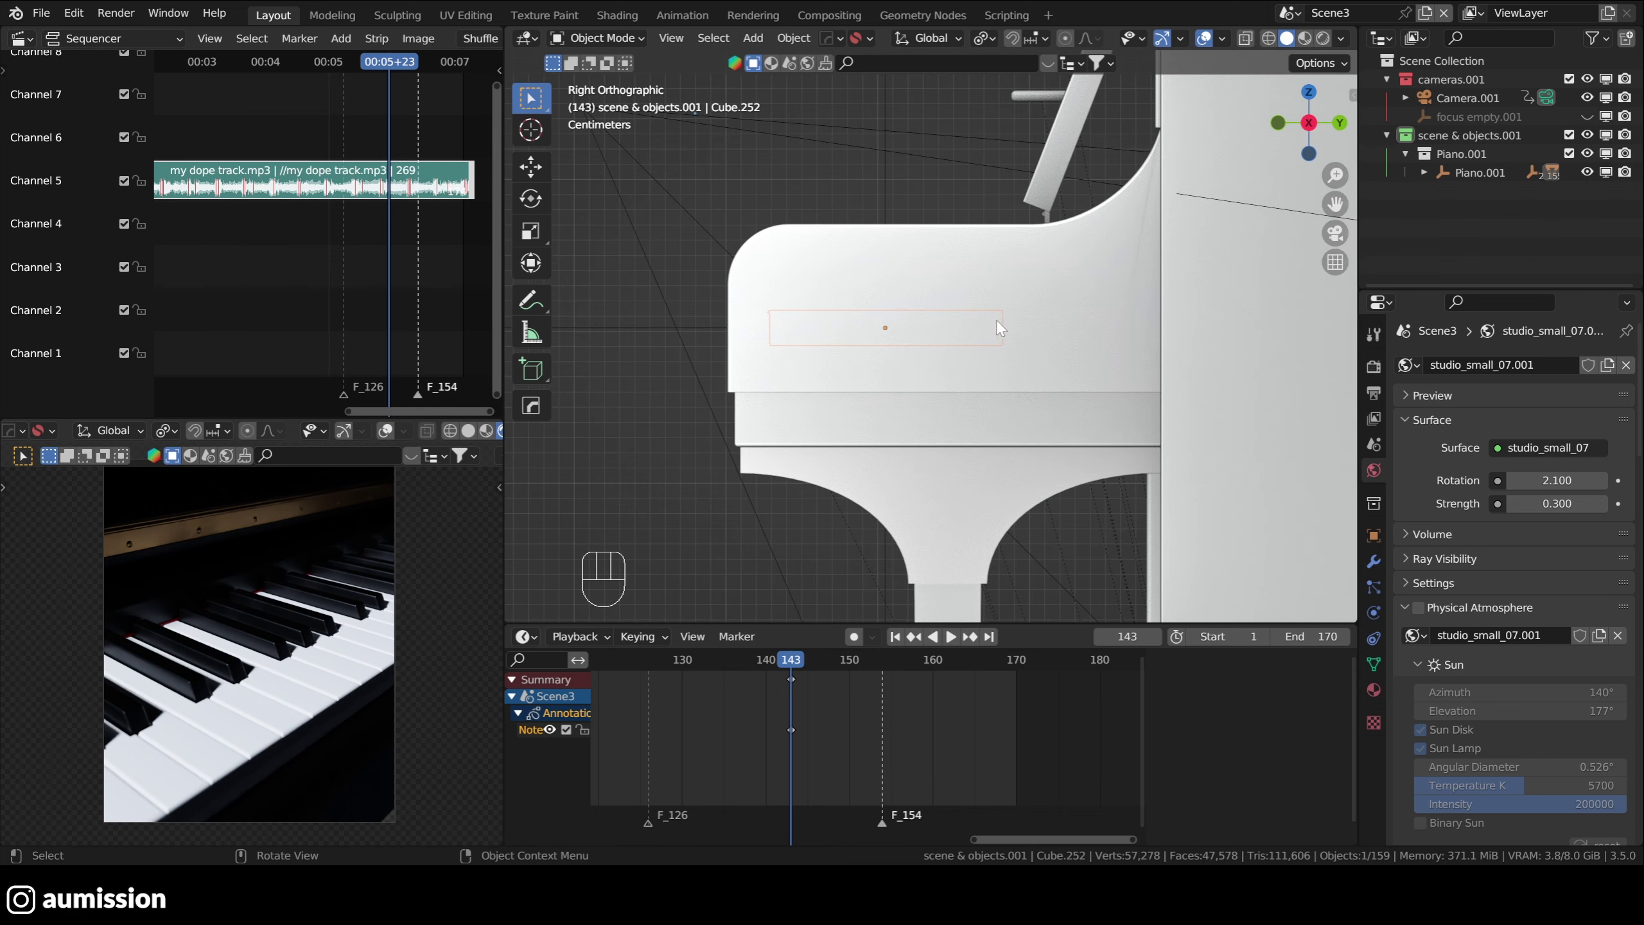
key(shift)
alt+drag(919, 311, 1268, 537)
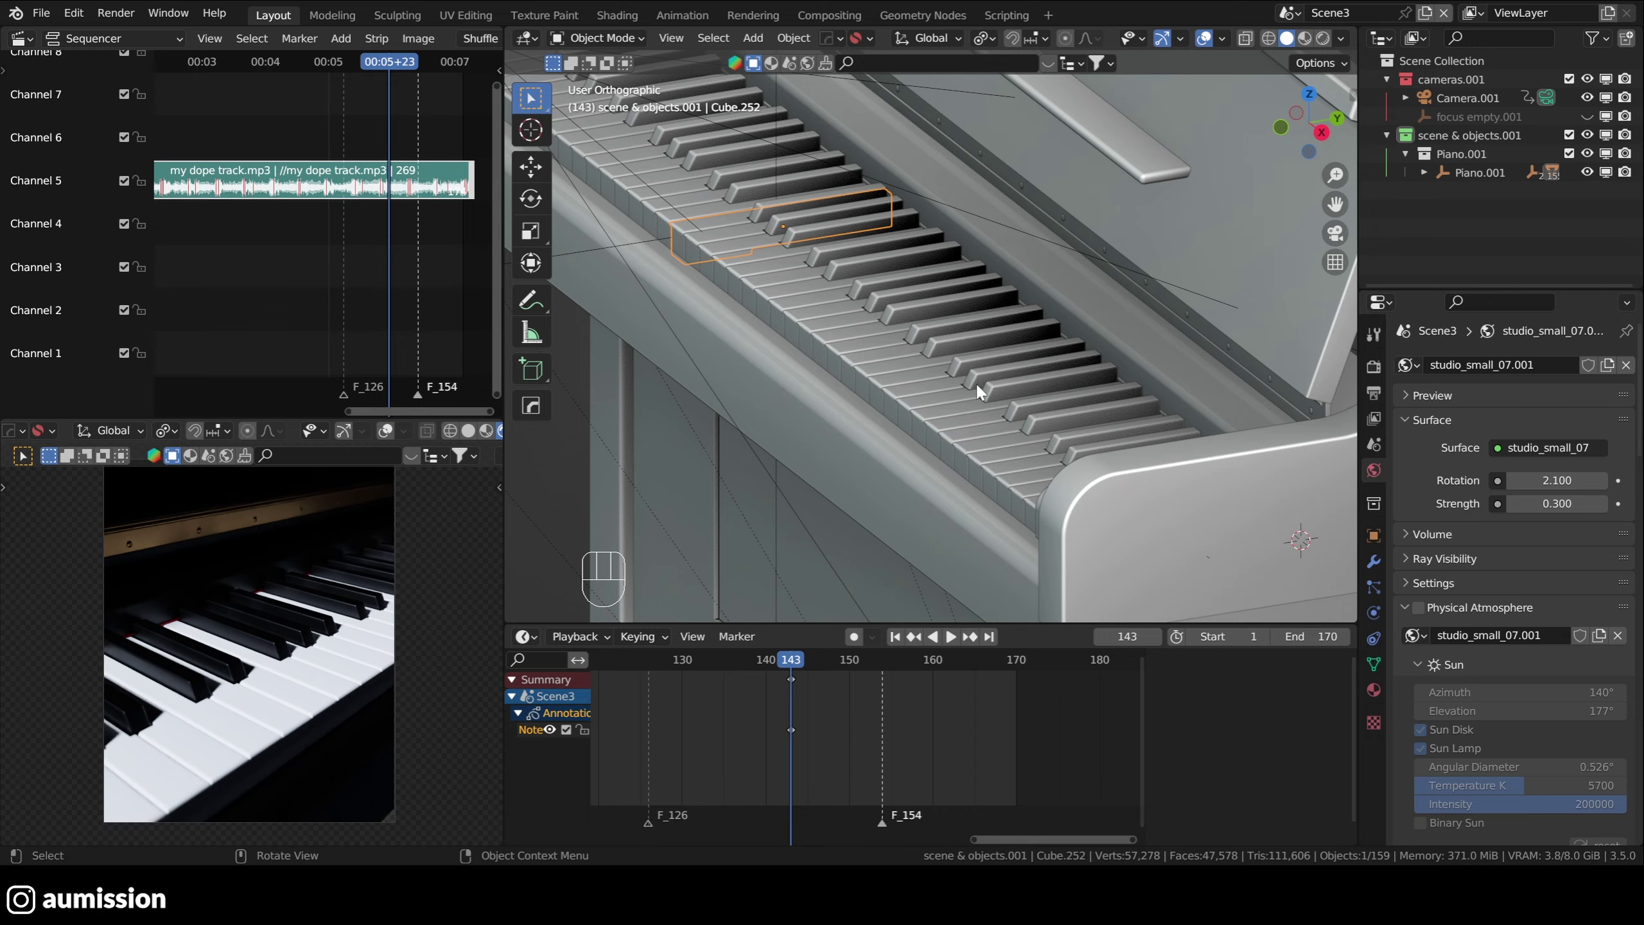
alt+middle_drag(983, 392, 932, 327)
- Set the Transform Pivot Point to 3D Cursor
scroll(892, 323, up, 5)
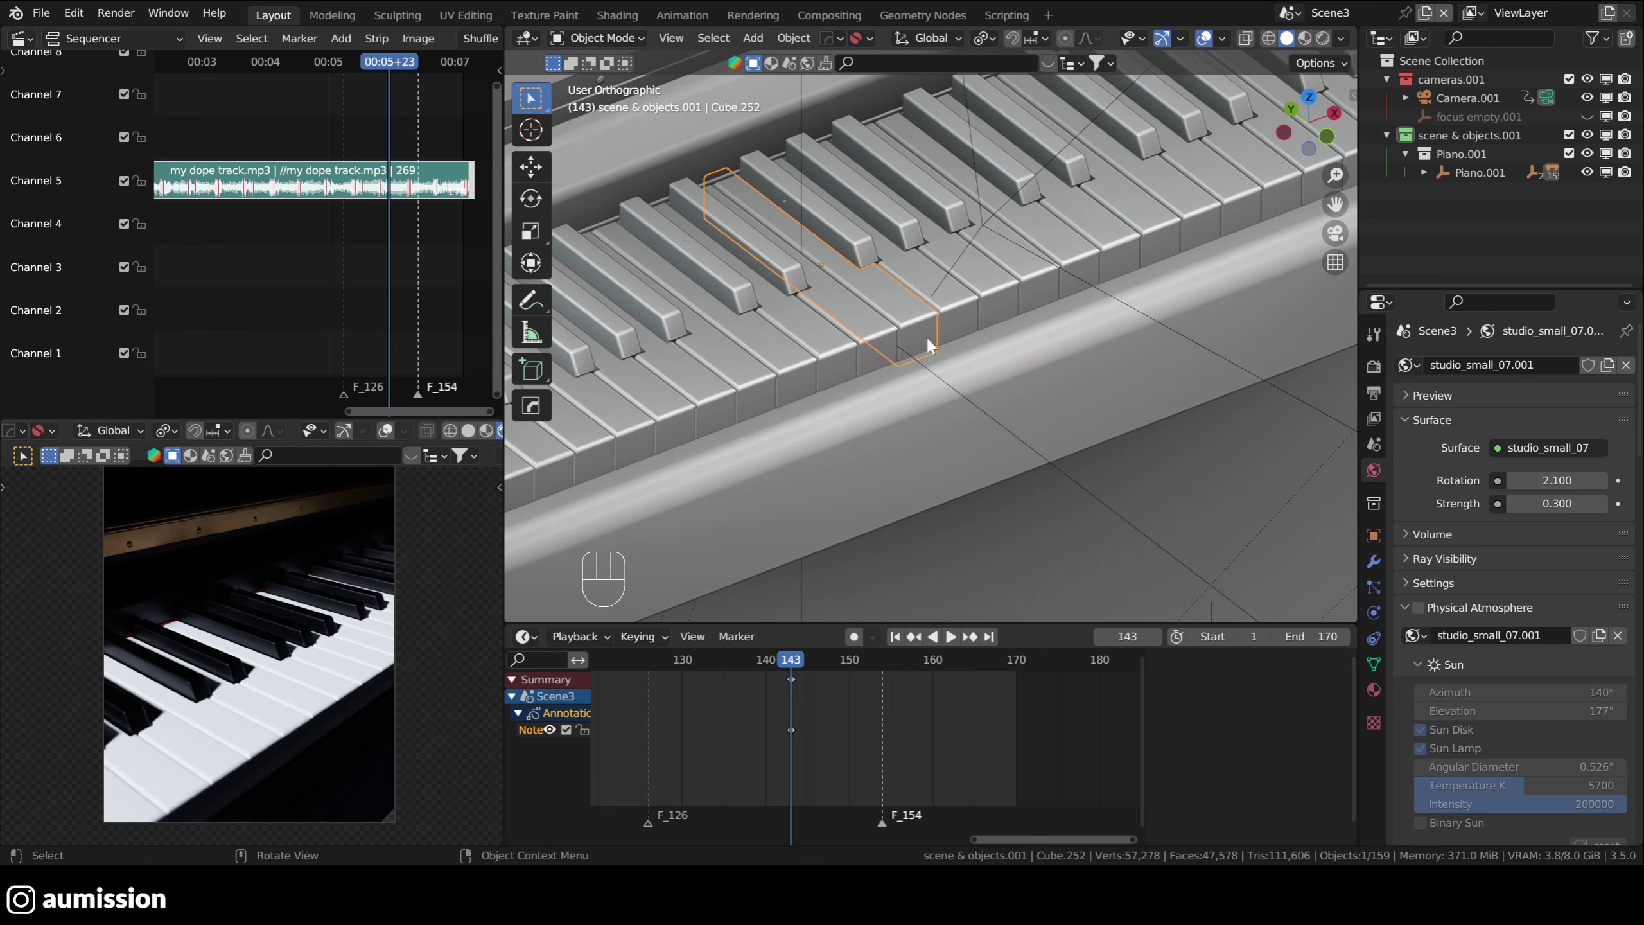
key(r)
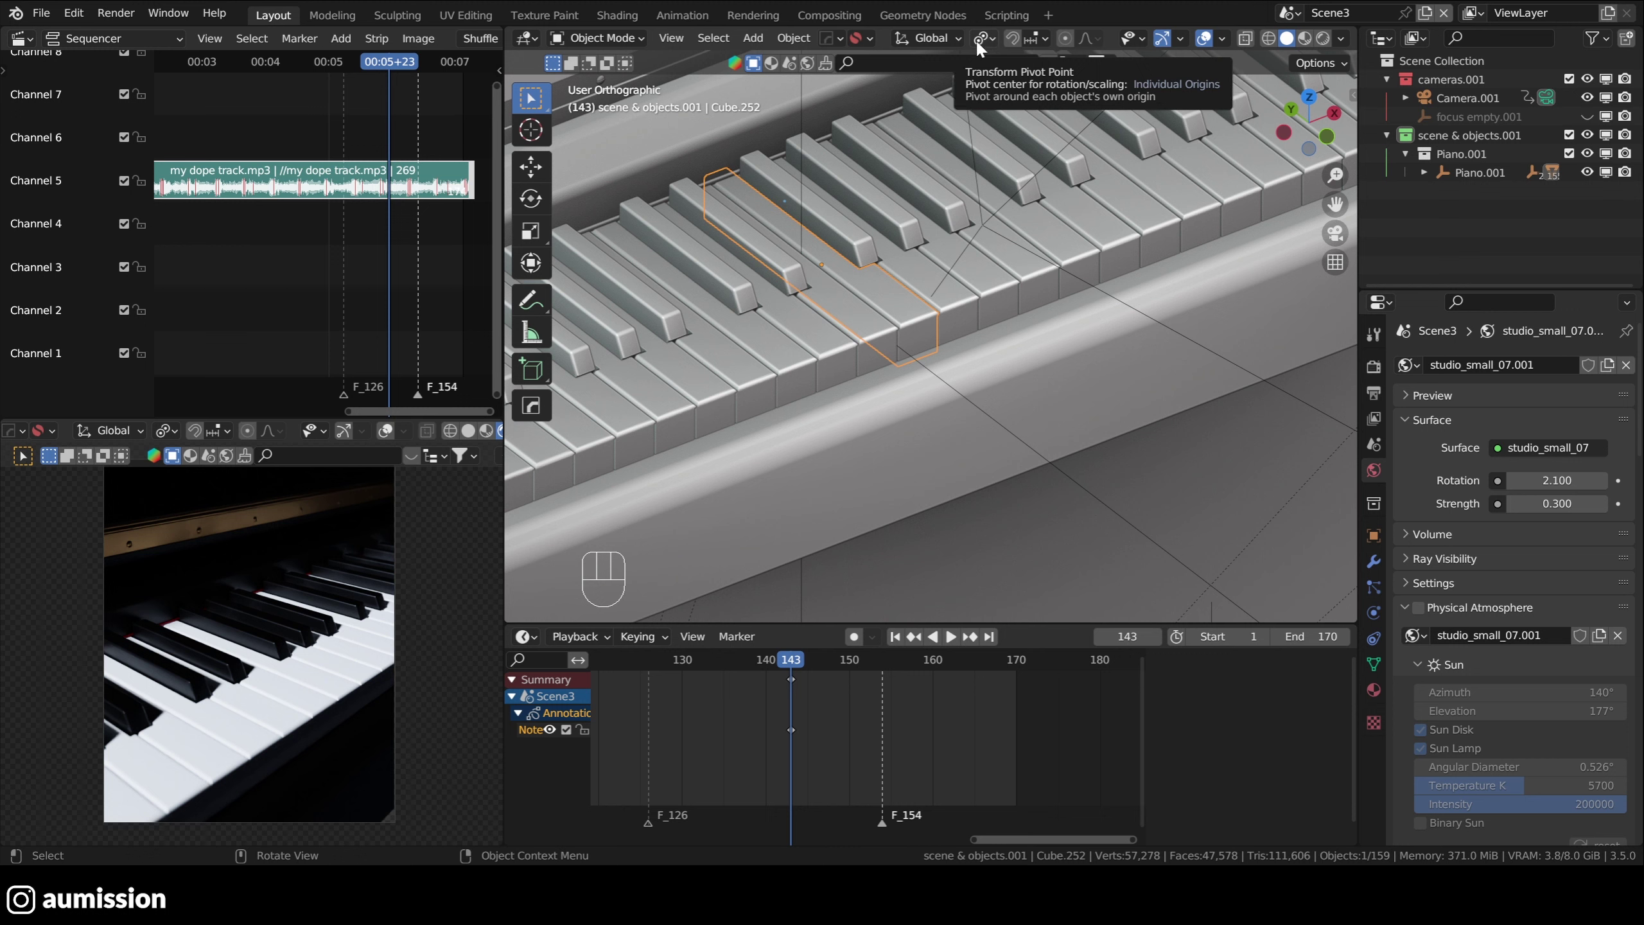
drag(989, 37, 1013, 90)
scroll(900, 229, down, 2)
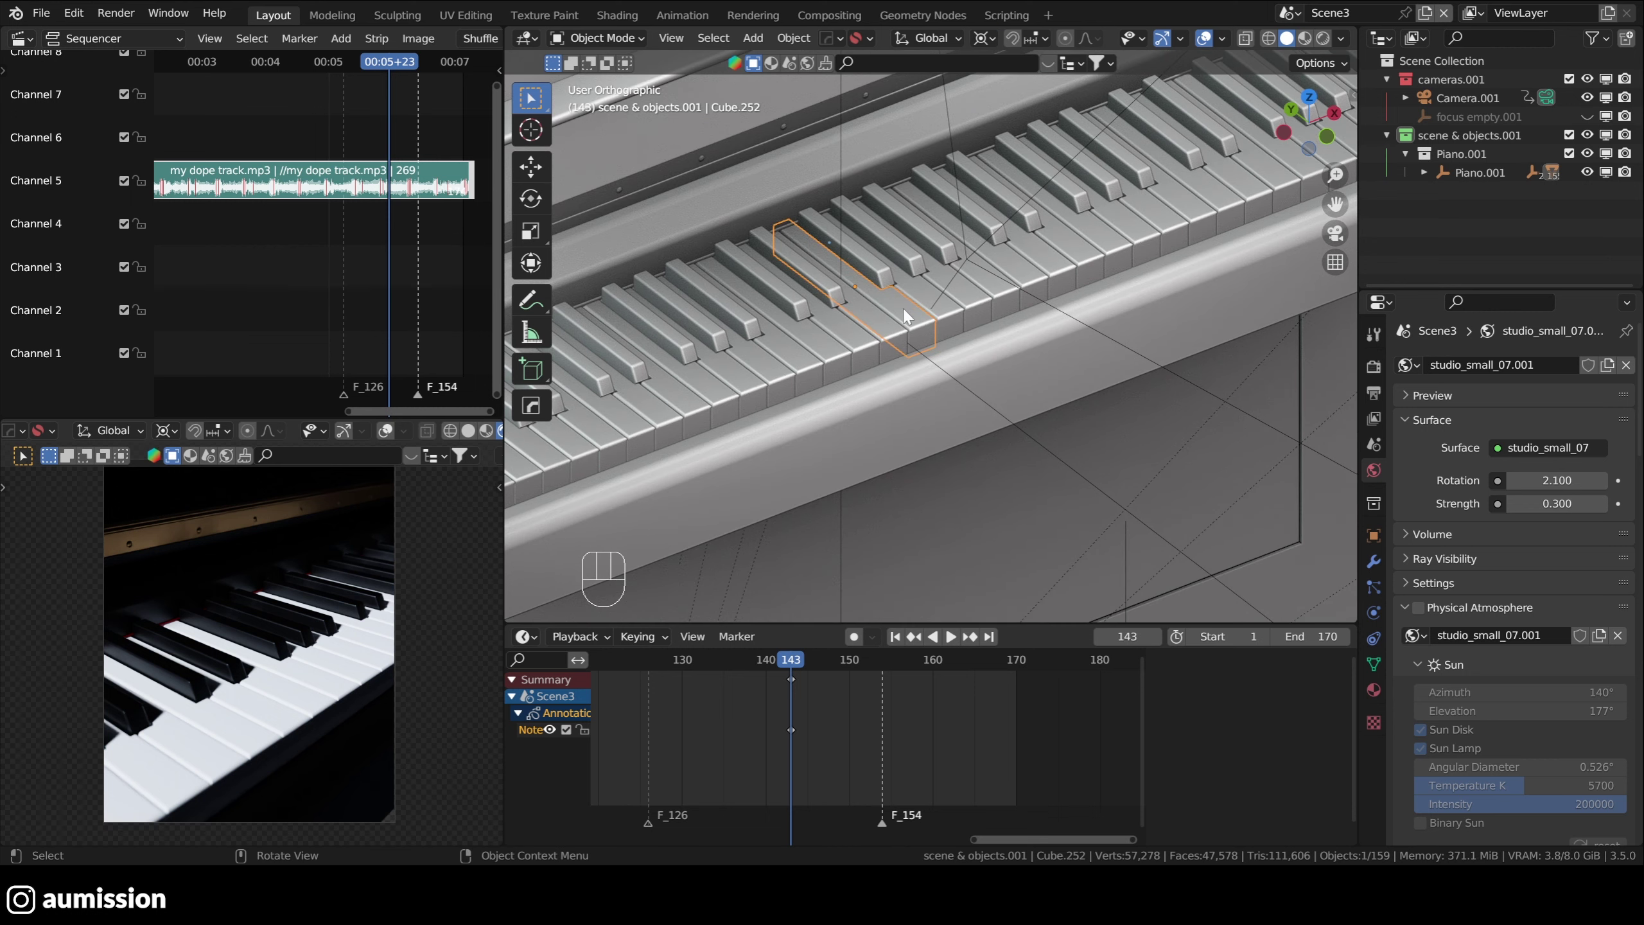
- Tilt the selected piano key about the X axis as a trial, then end the rotation
key(r)
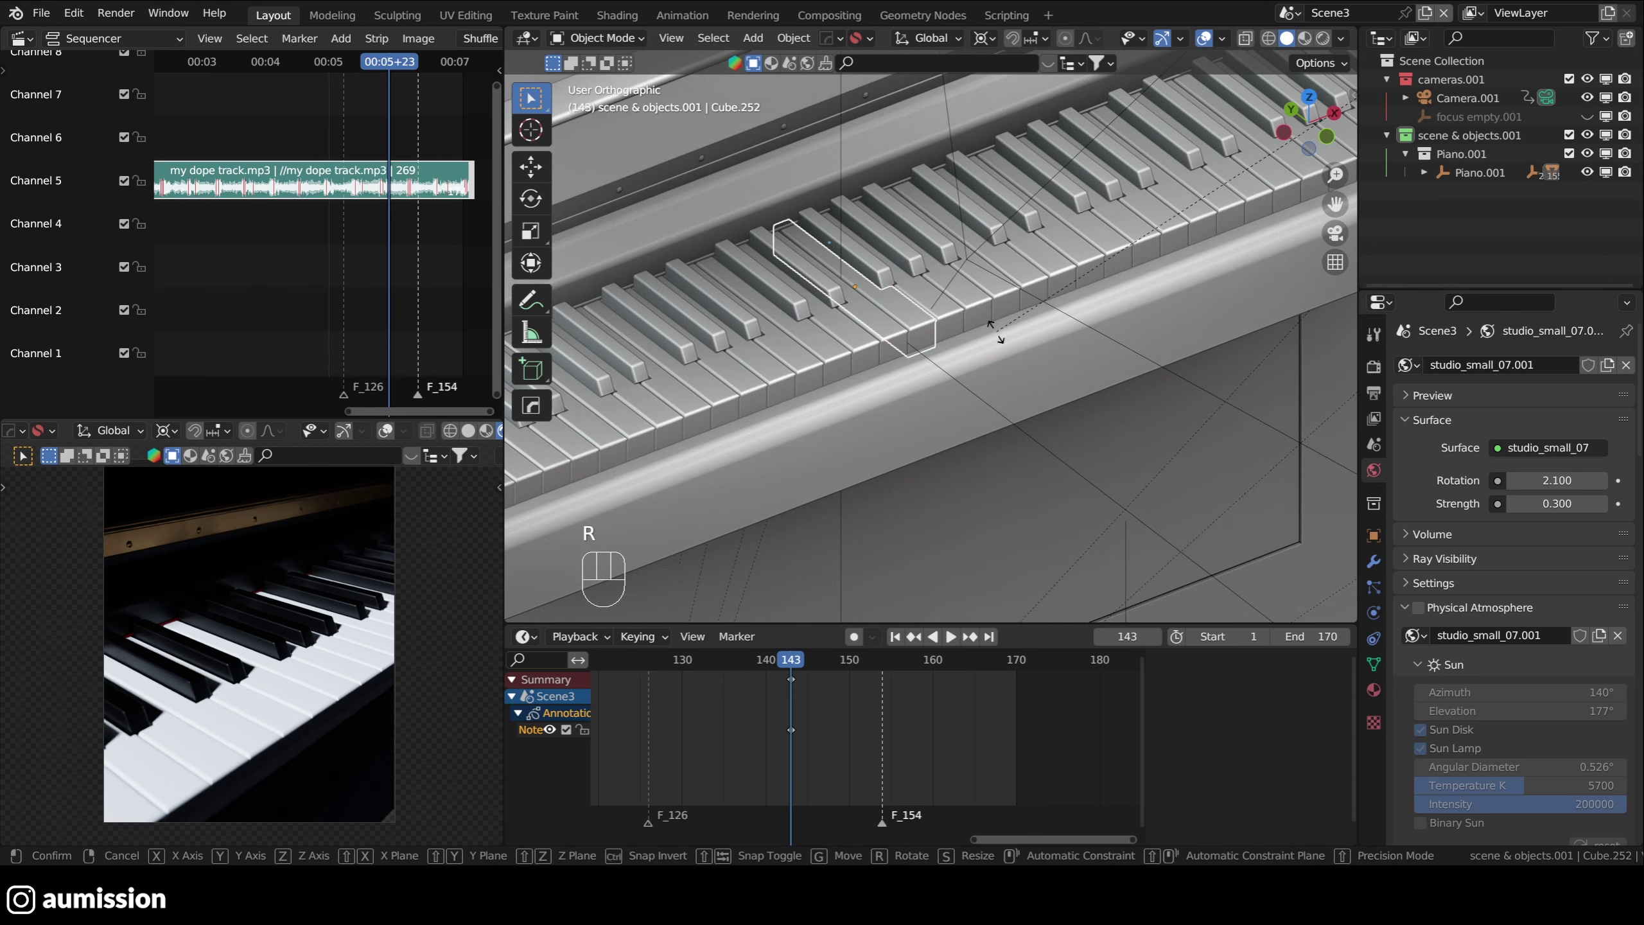
key(x)
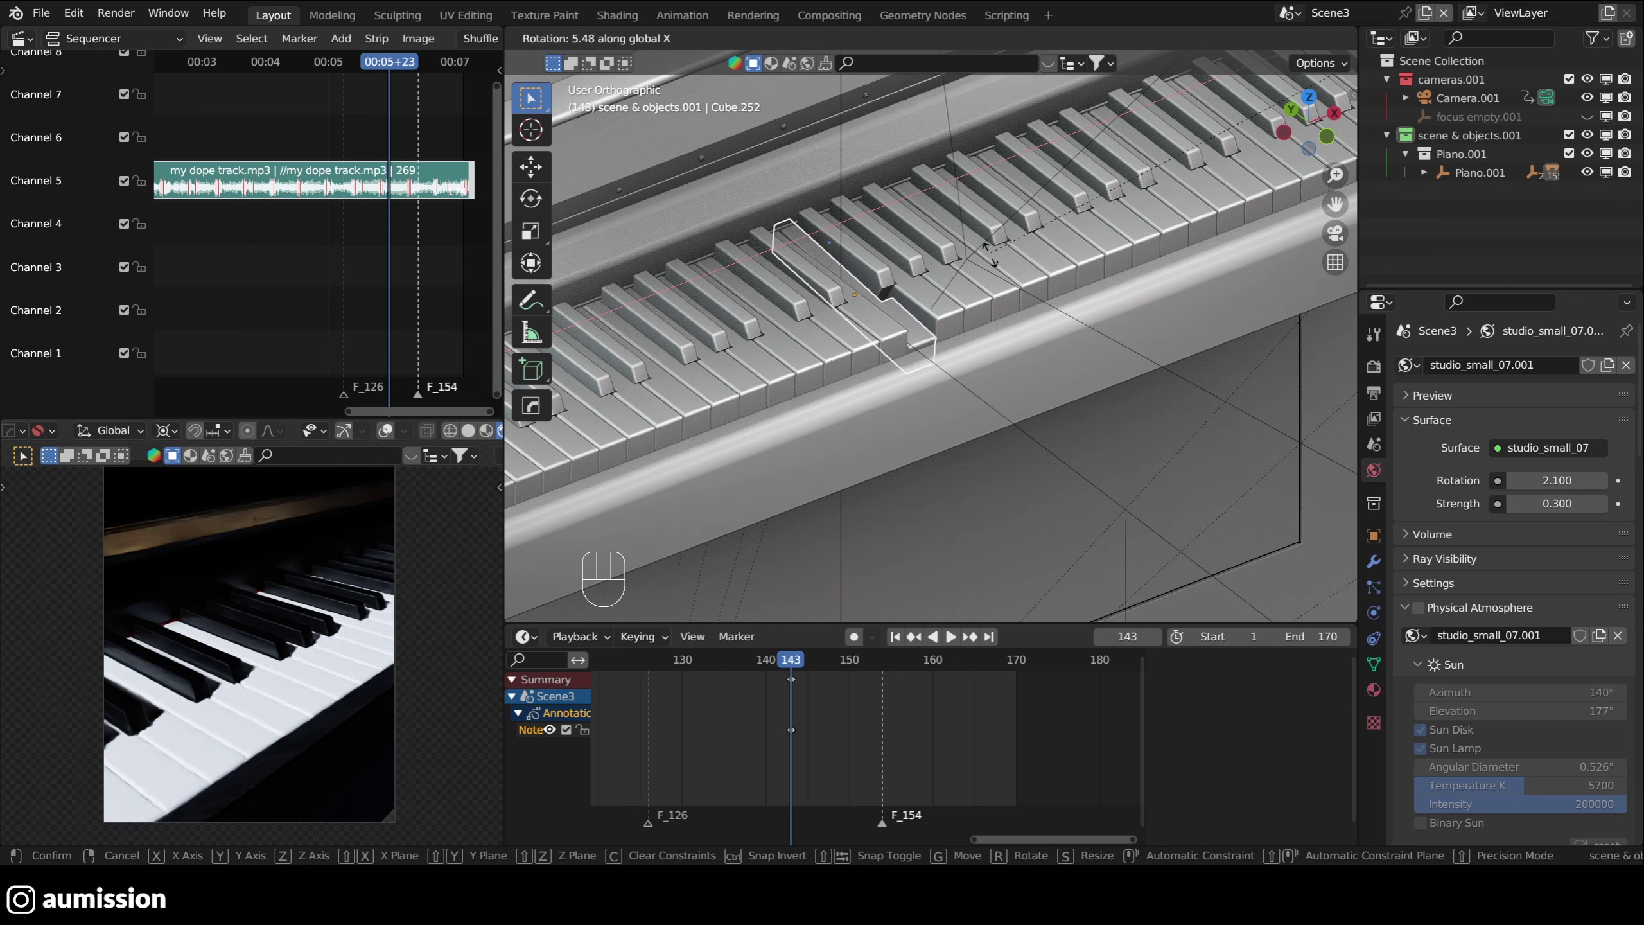
click(990, 265)
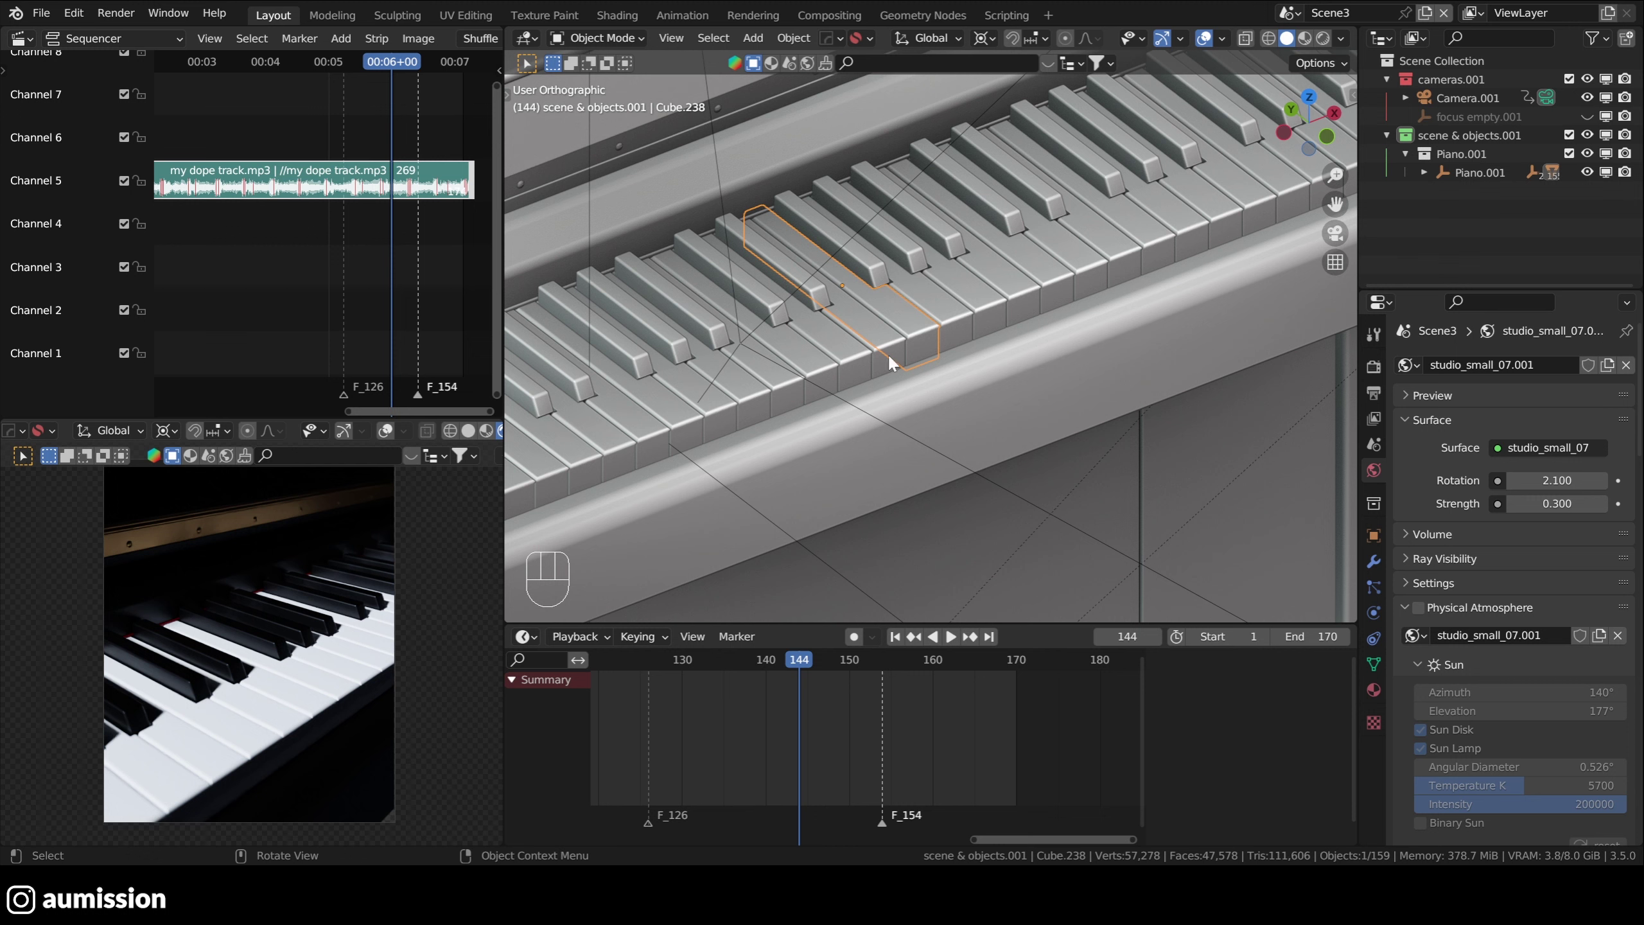
- Keyframe the piano key's rotation at frame 143
click(791, 660)
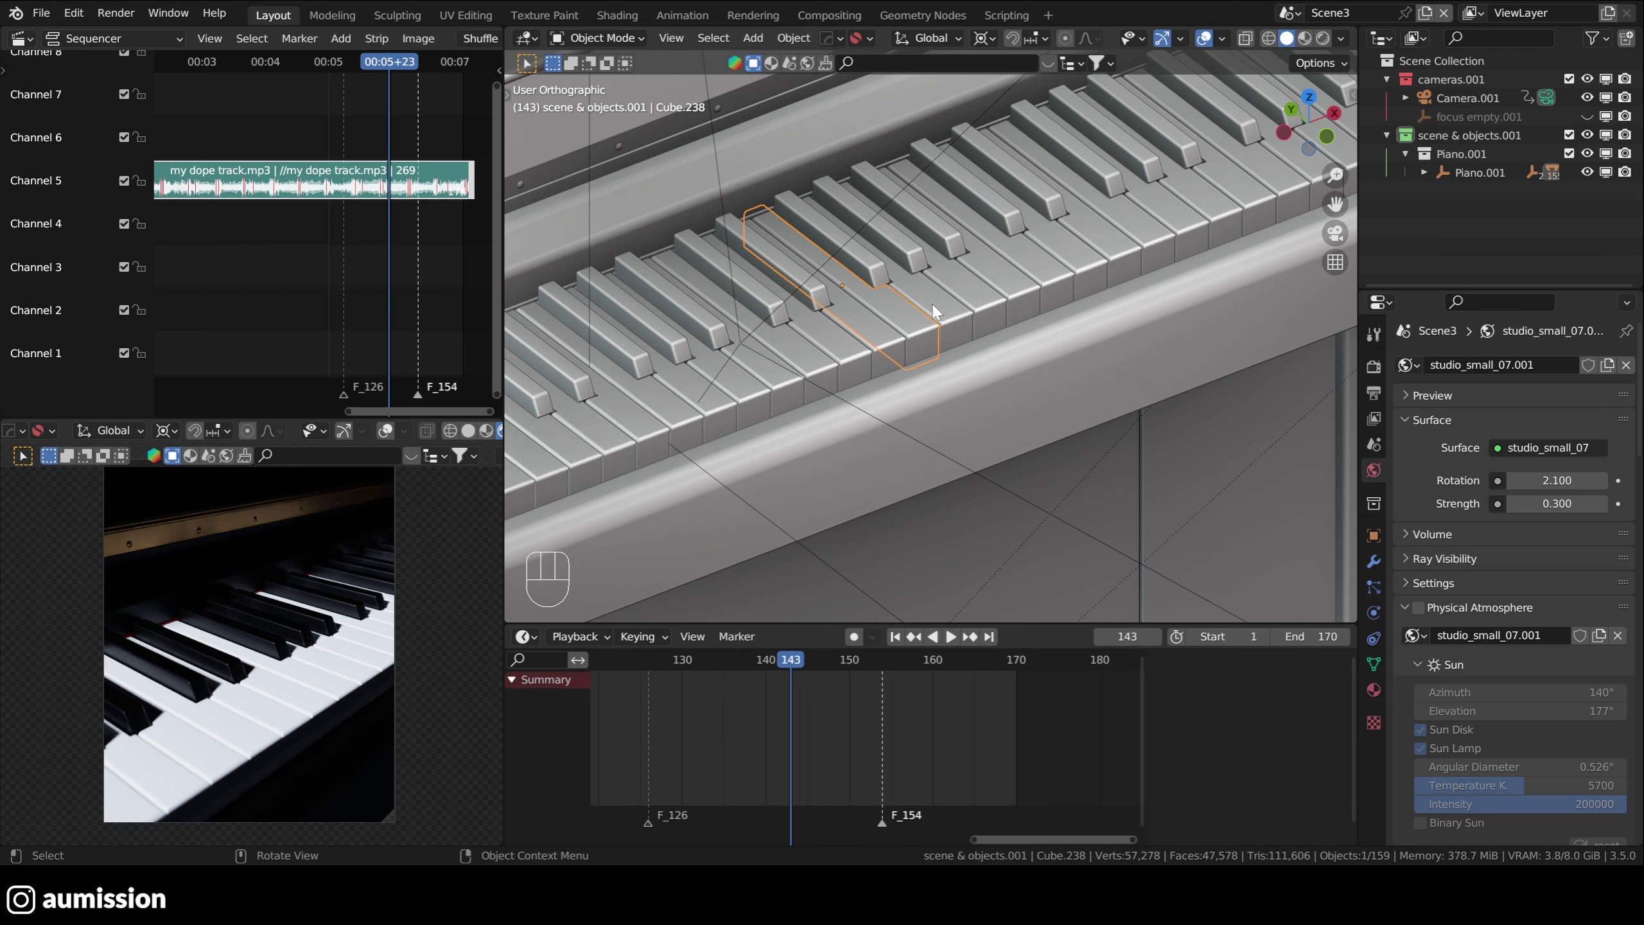
key(i)
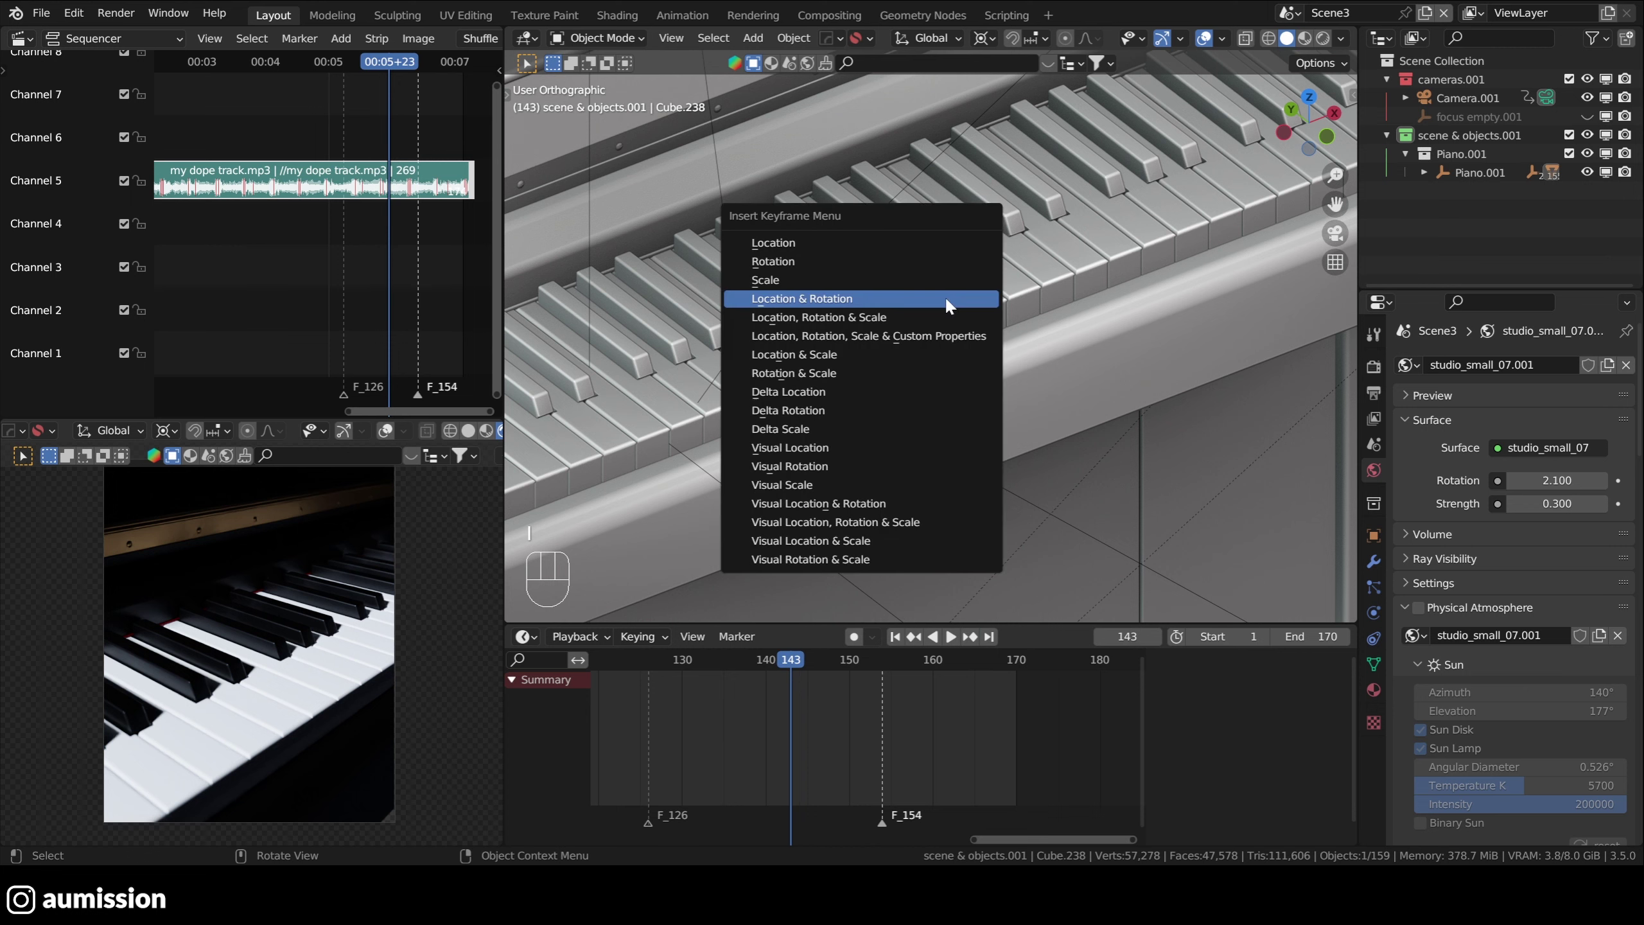
click(771, 262)
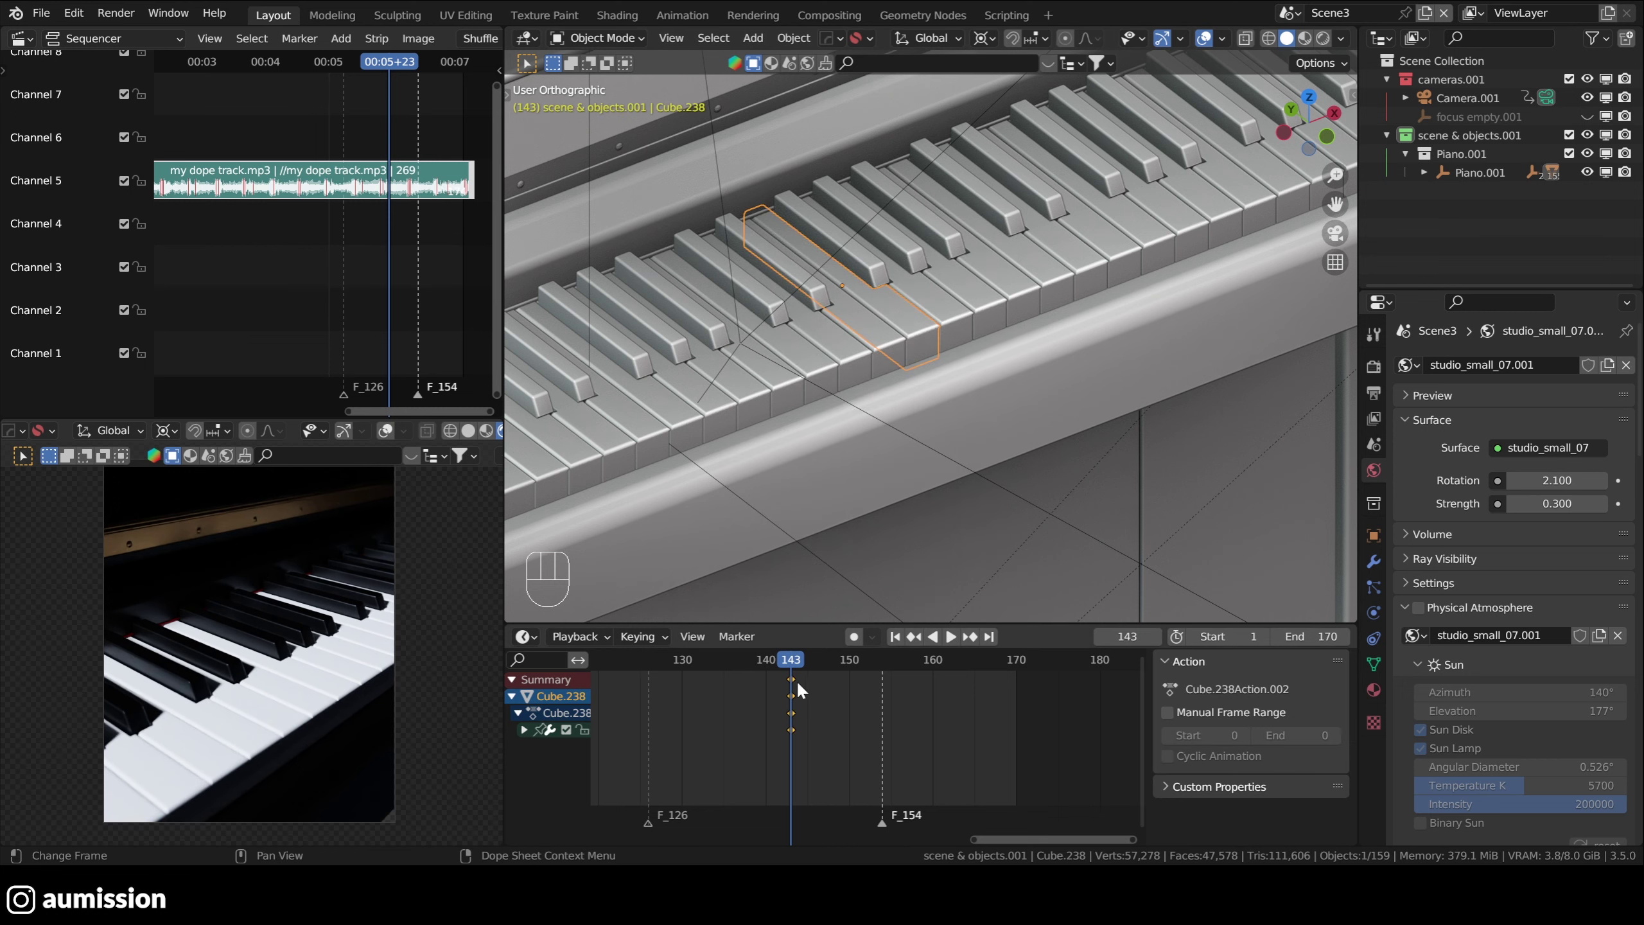
- At frame 149, tilt the key down about X and keyframe its rotation
key(space)
key(space)
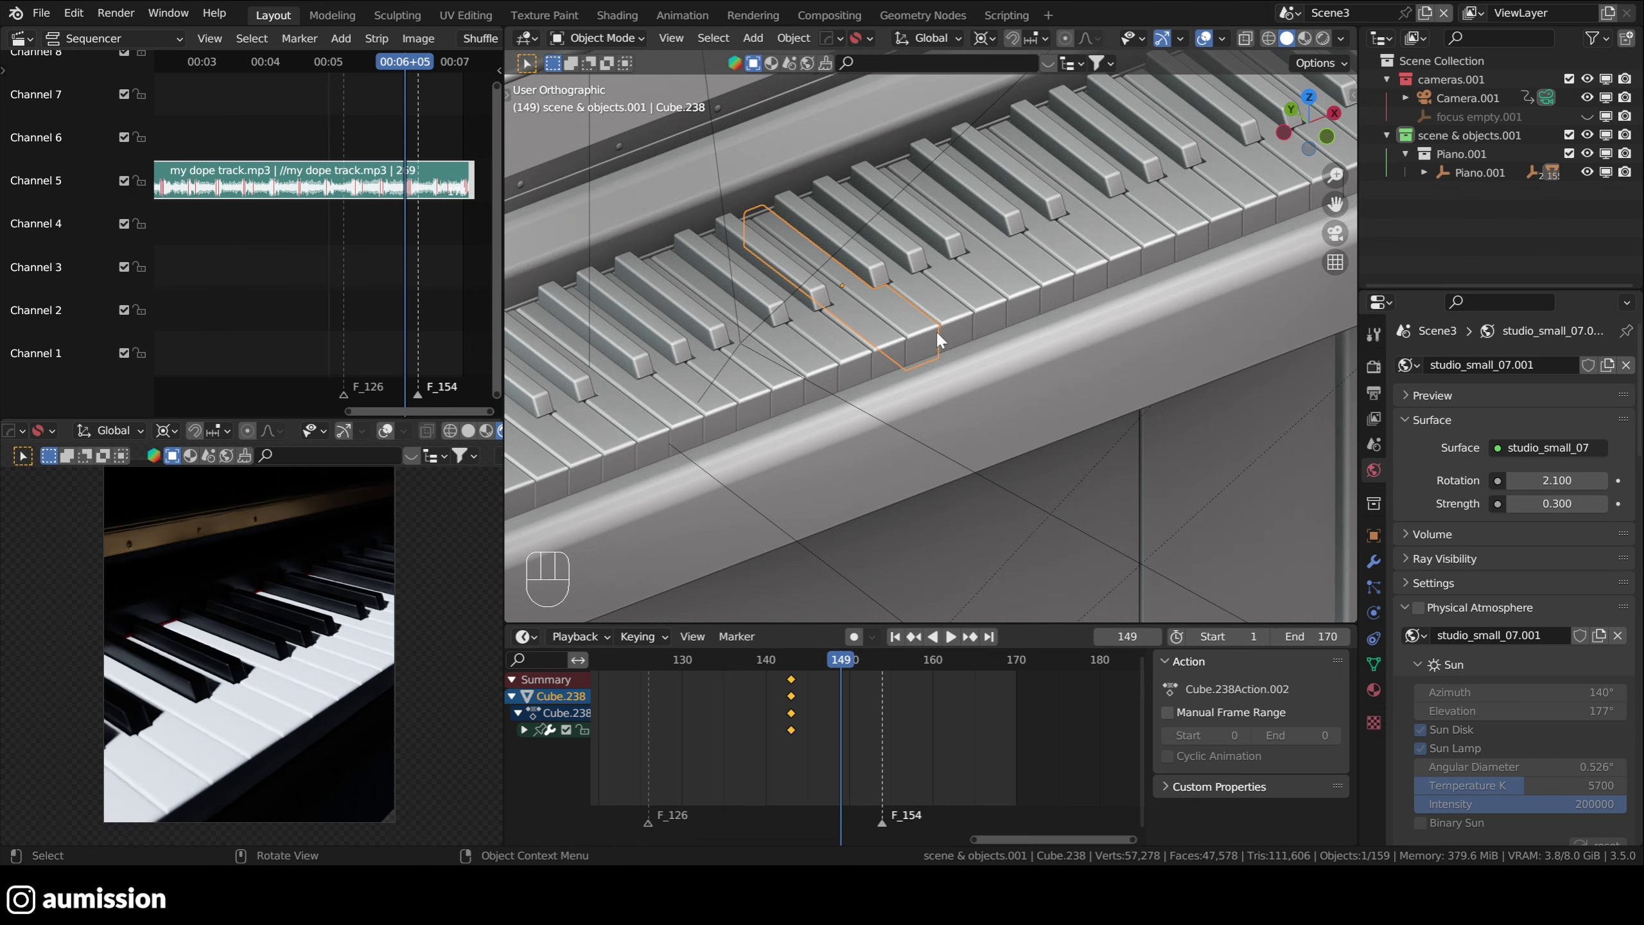
key(r)
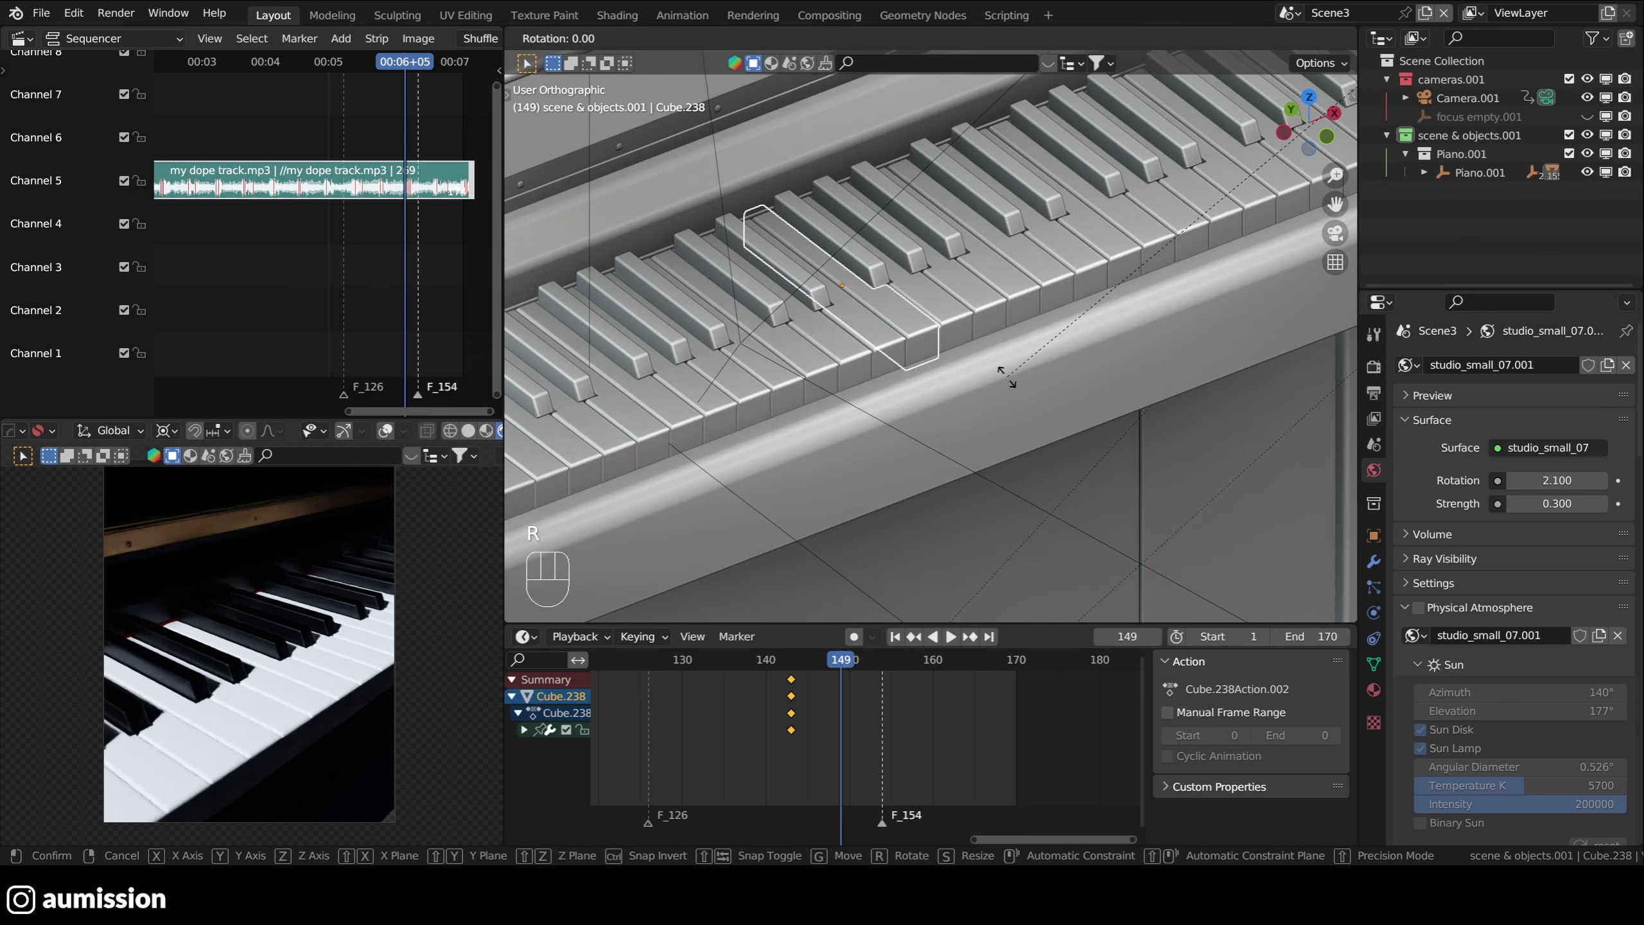
key(x)
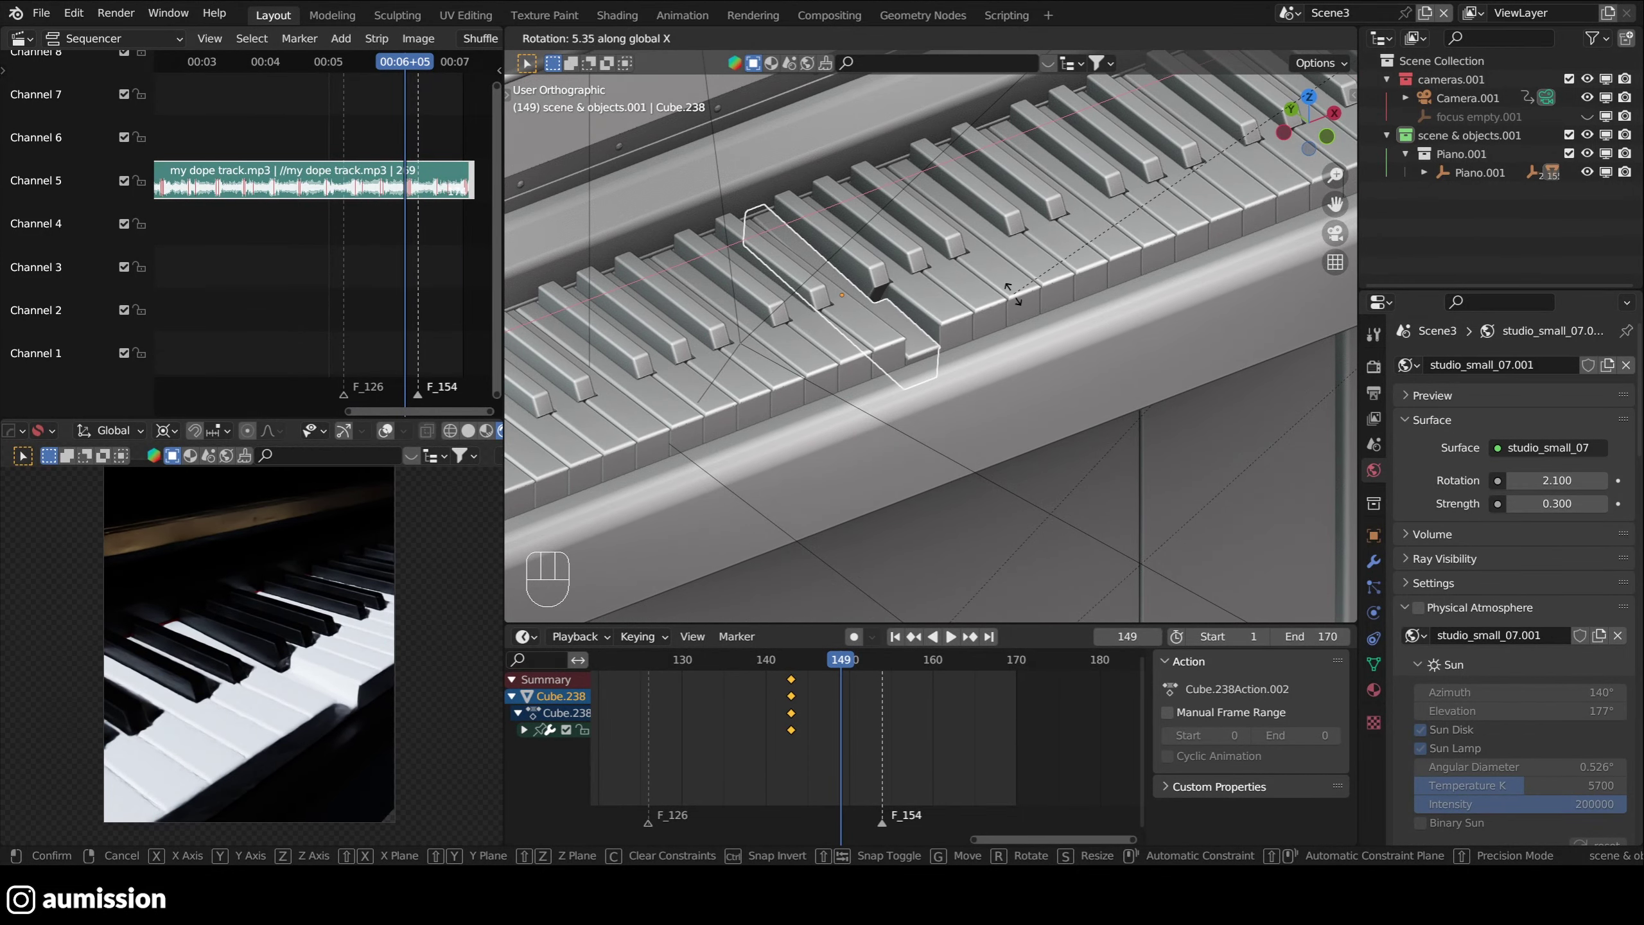
click(960, 351)
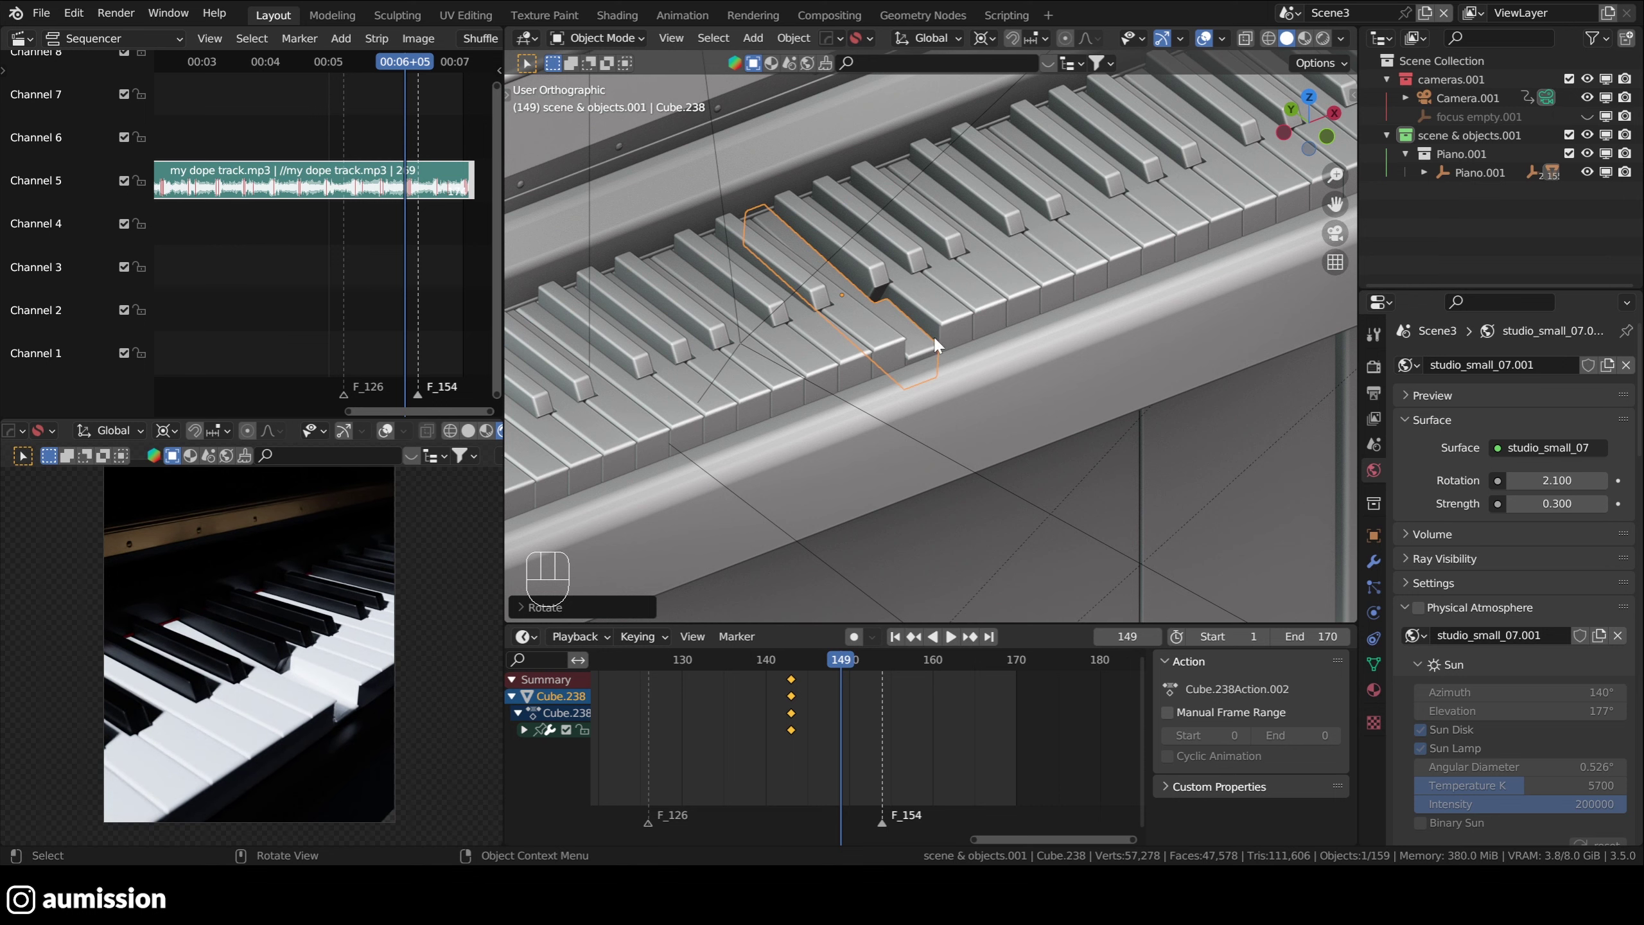
key(i)
click(791, 333)
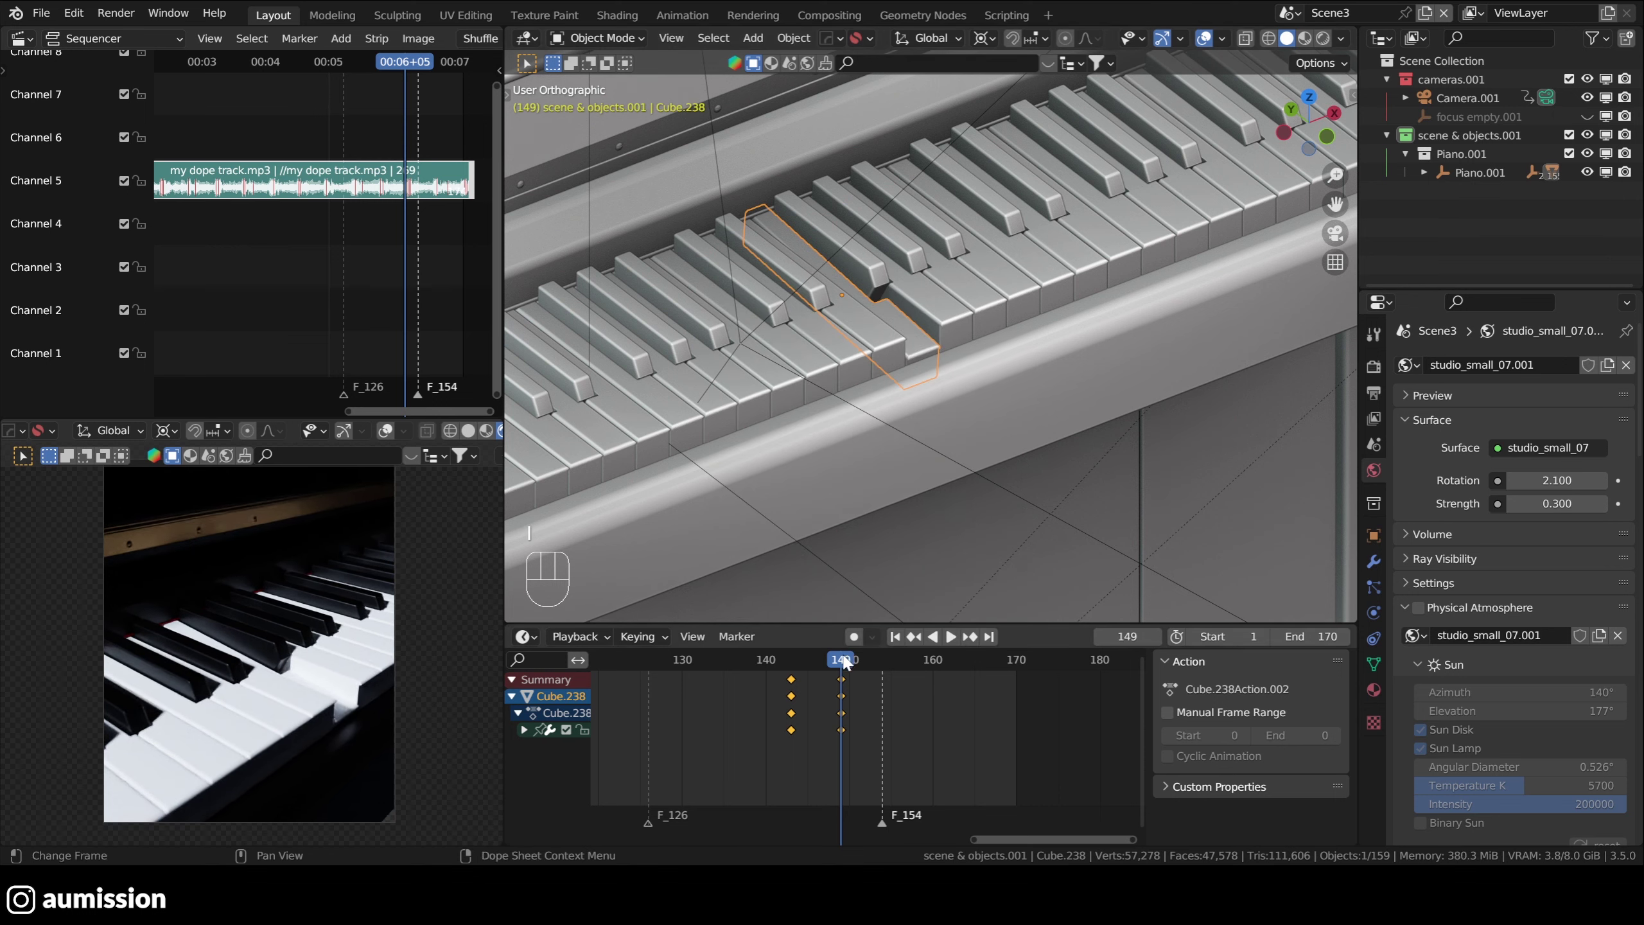
- Scrub back to frame 138, play the key animation, then settle near frame 141
drag(844, 660, 749, 662)
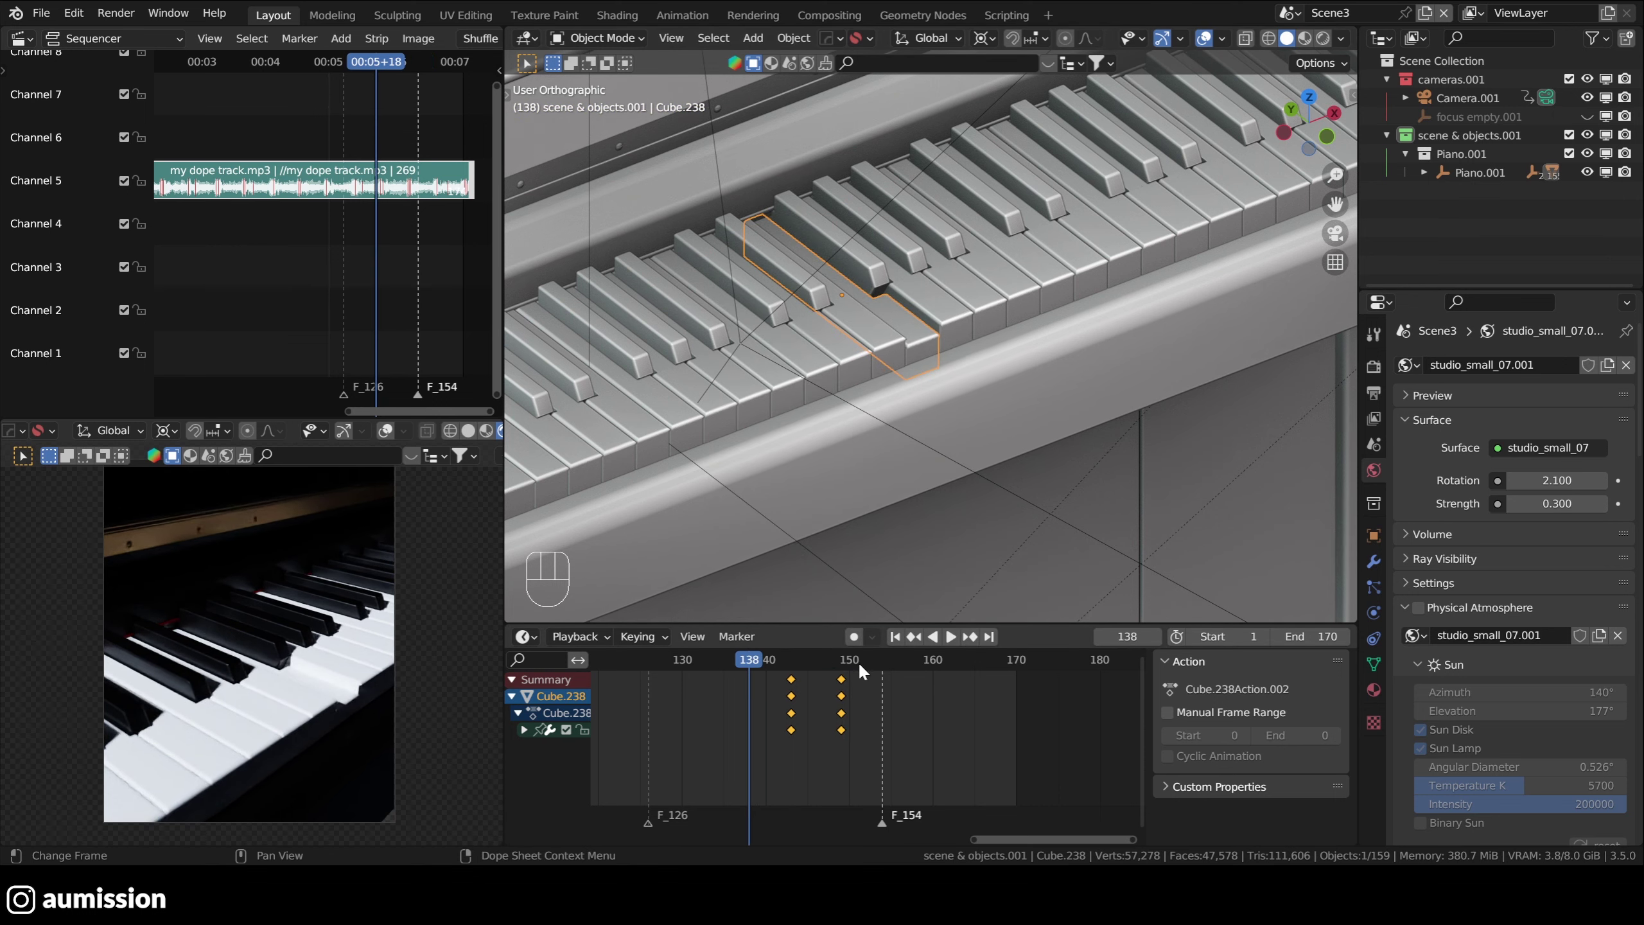
key(space)
key(space)
click(785, 664)
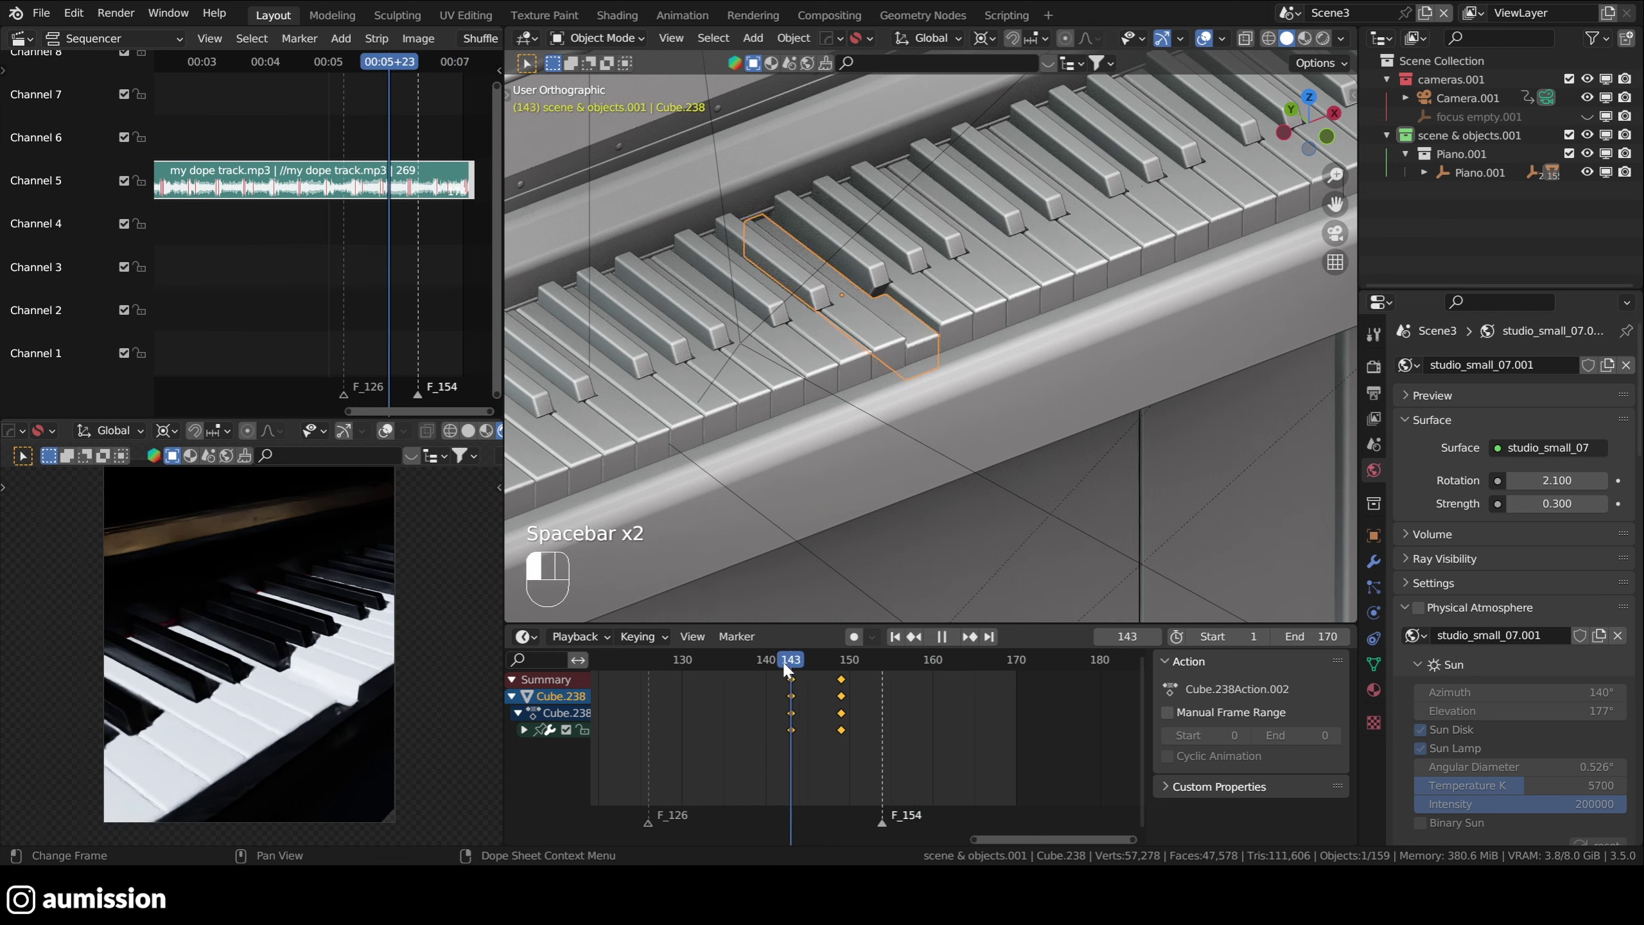
drag(785, 668, 791, 667)
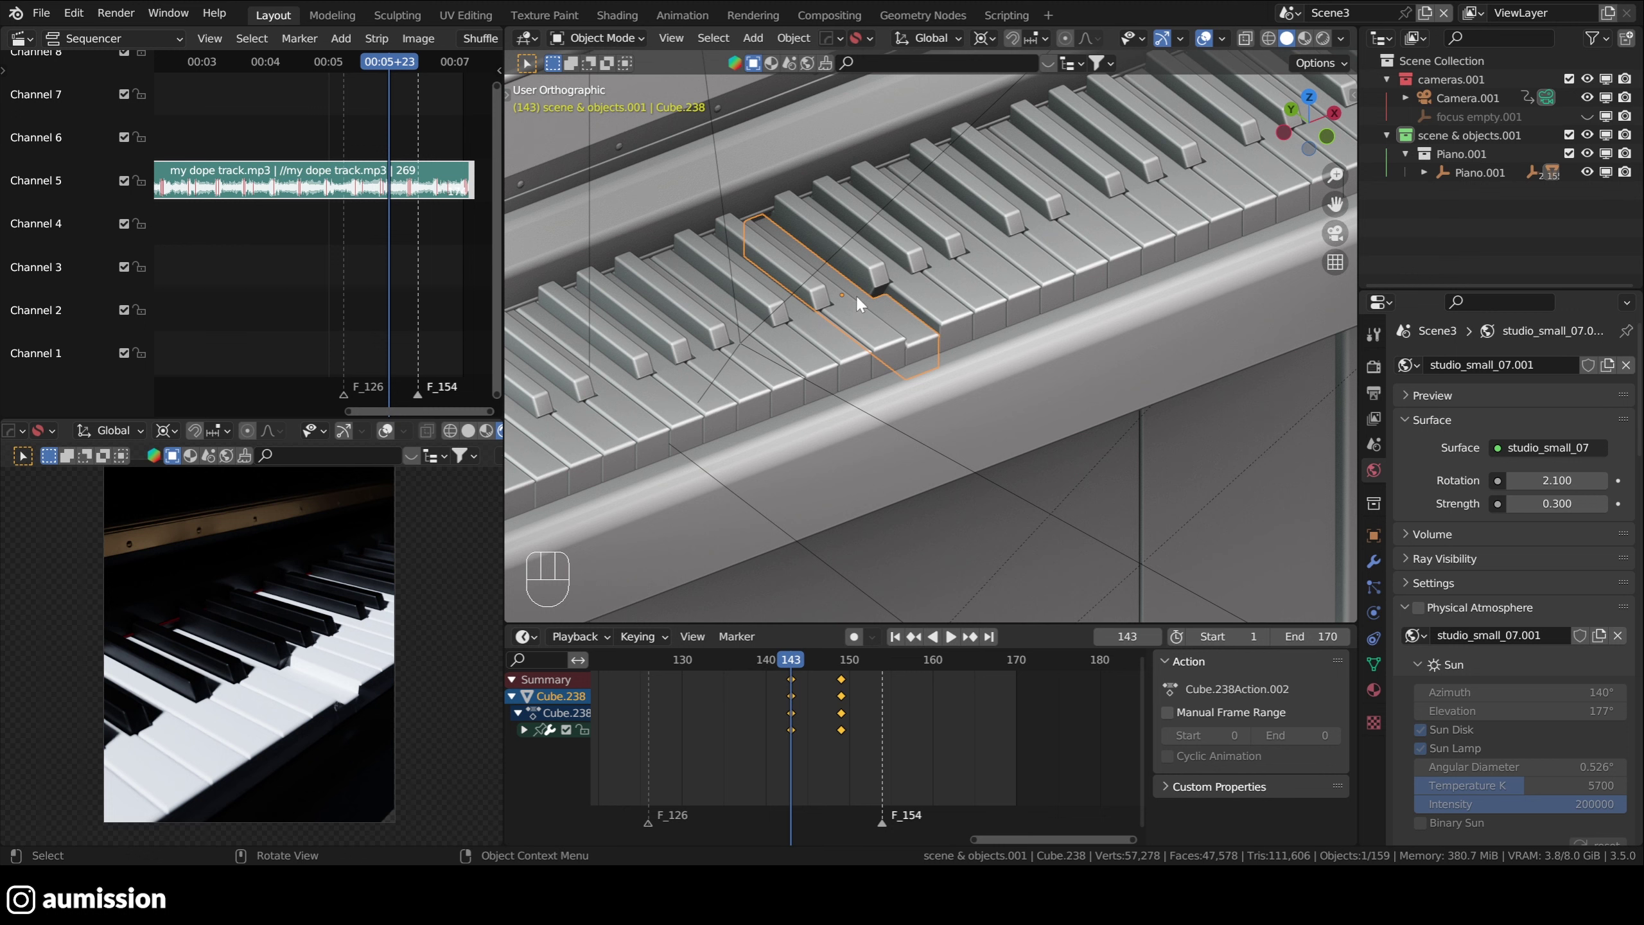
drag(792, 664, 775, 670)
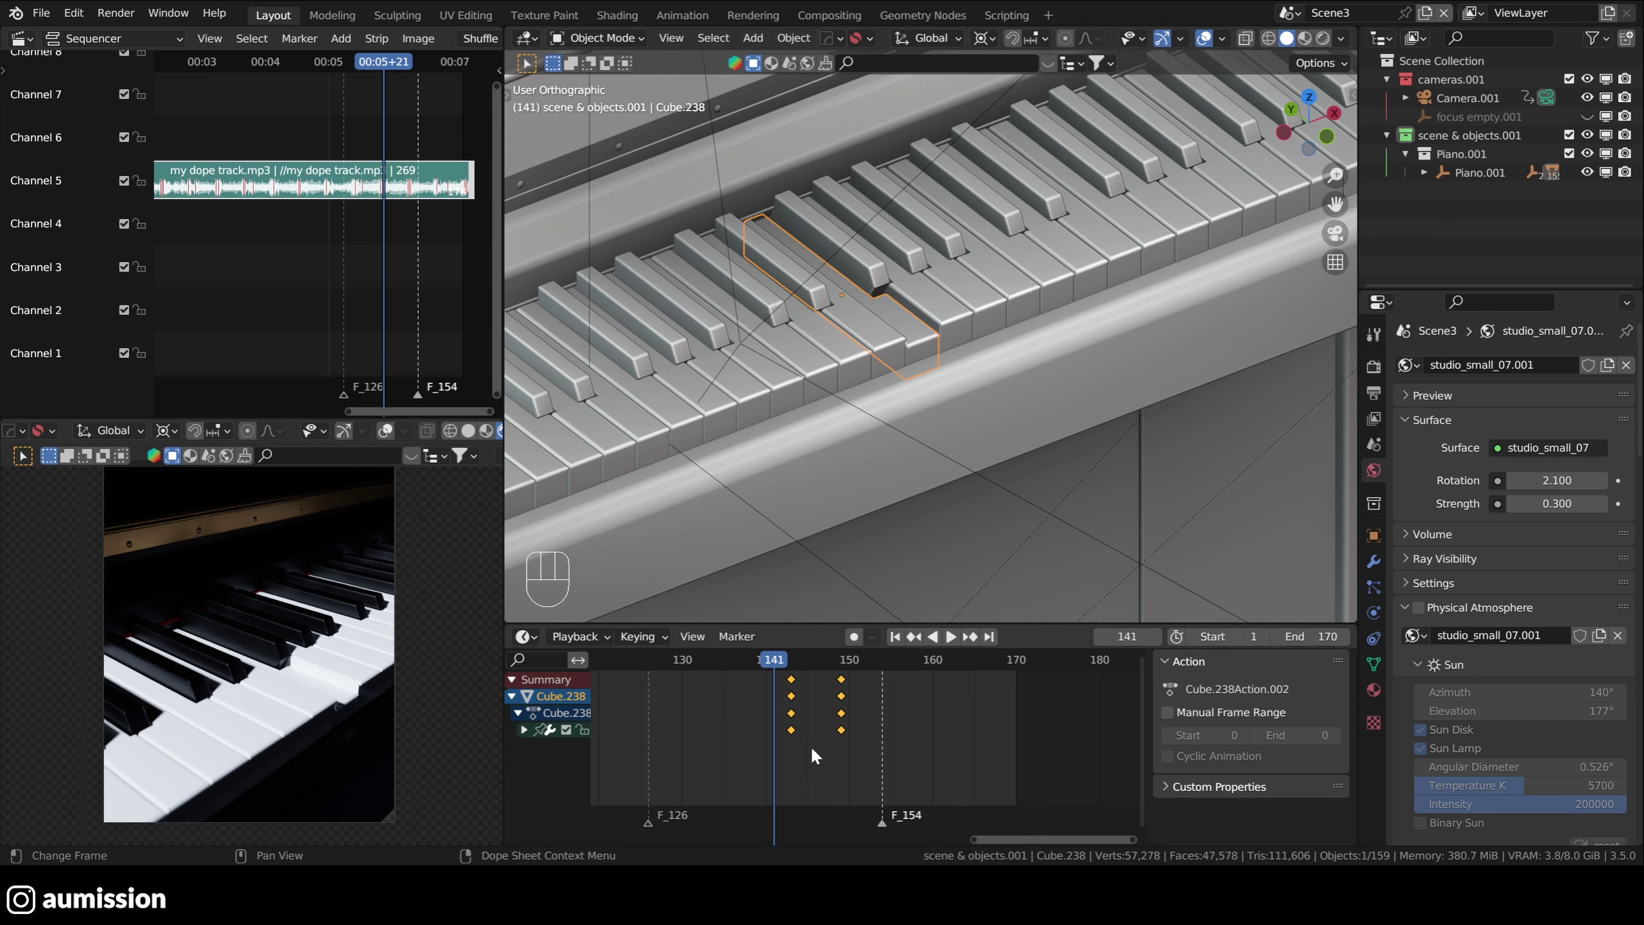
- Undo the rotation keyframes and key Location & Rotation at frame 143
key(ctrl+z)
key(ctrl+z)
key(ctrl+z)
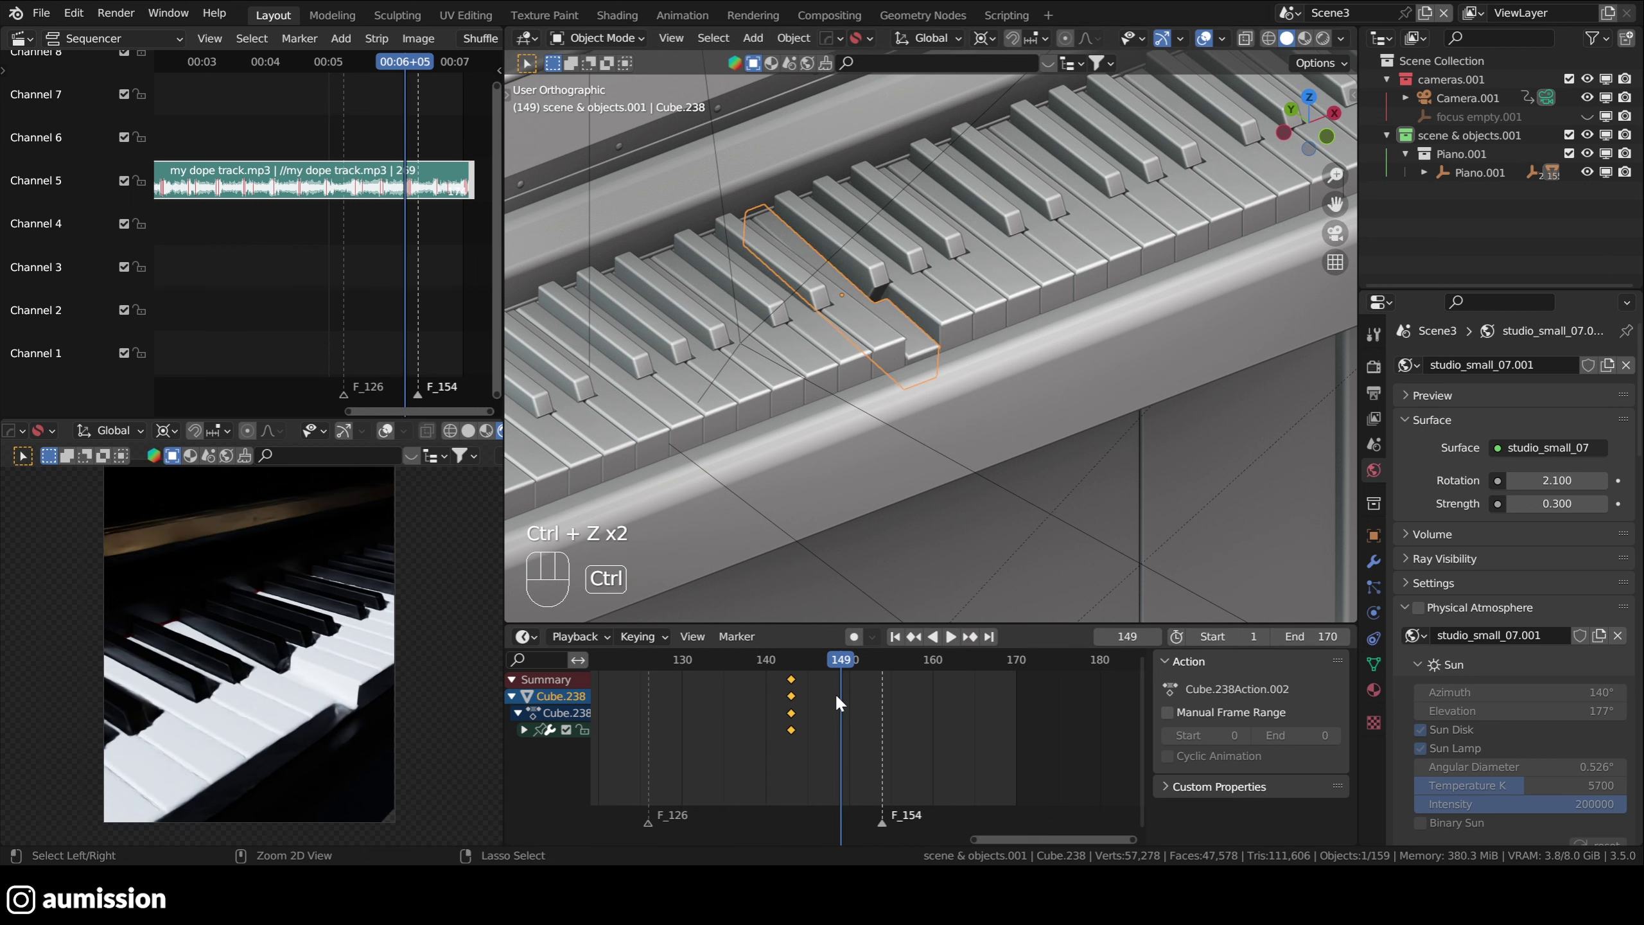
key(ctrl+z)
key(ctrl+z)
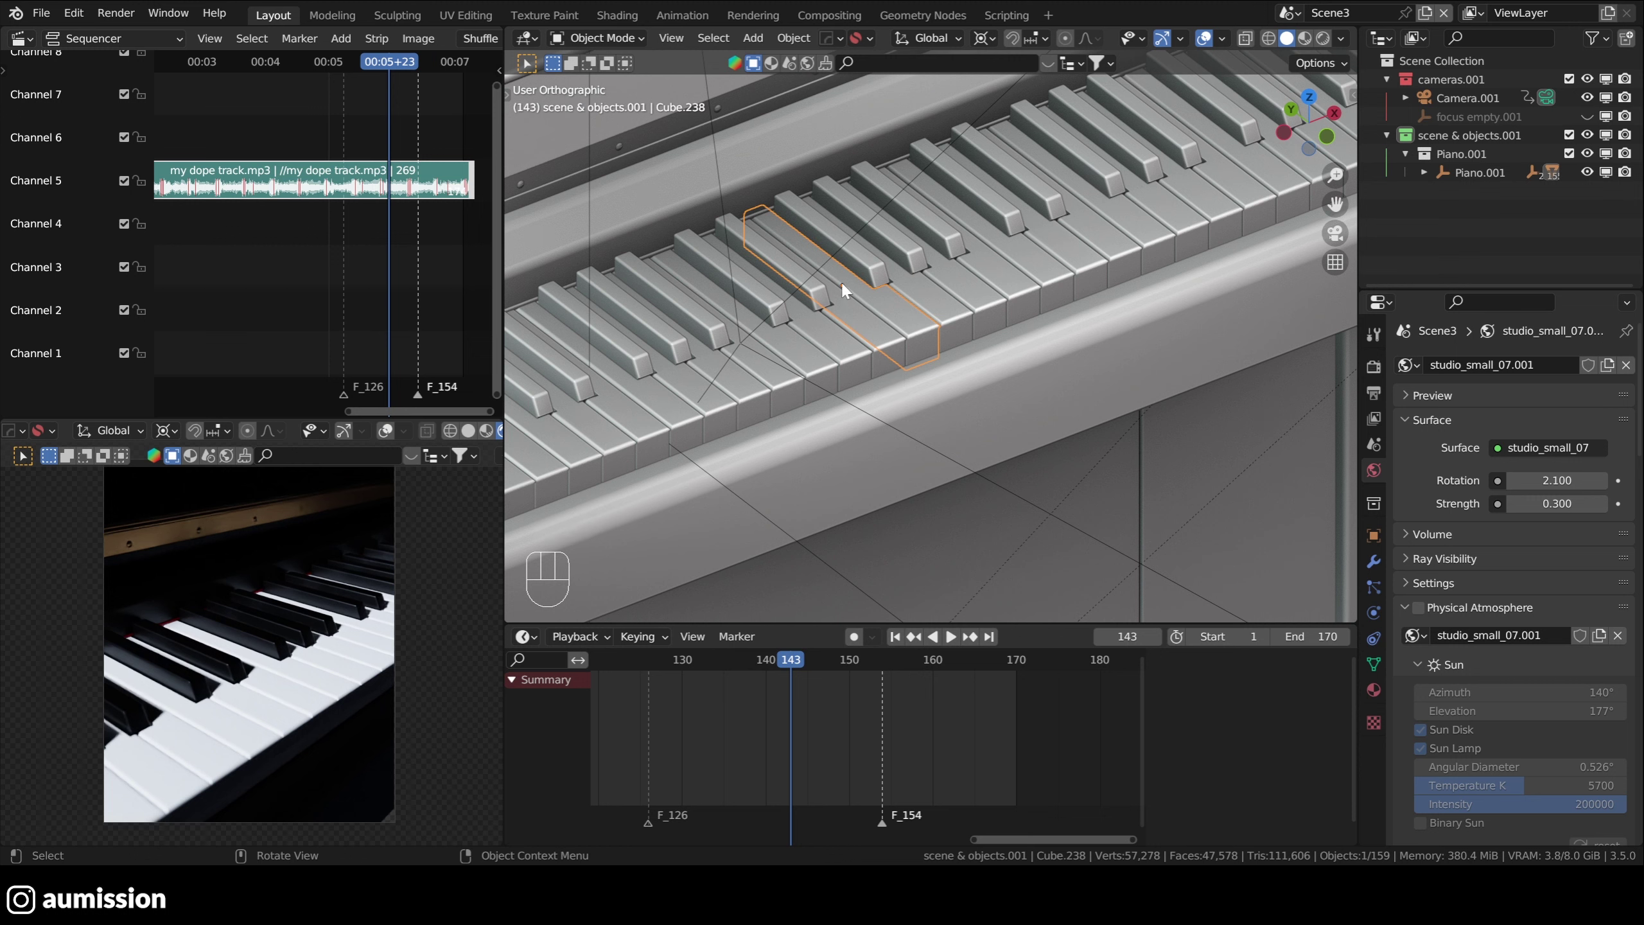
key(i)
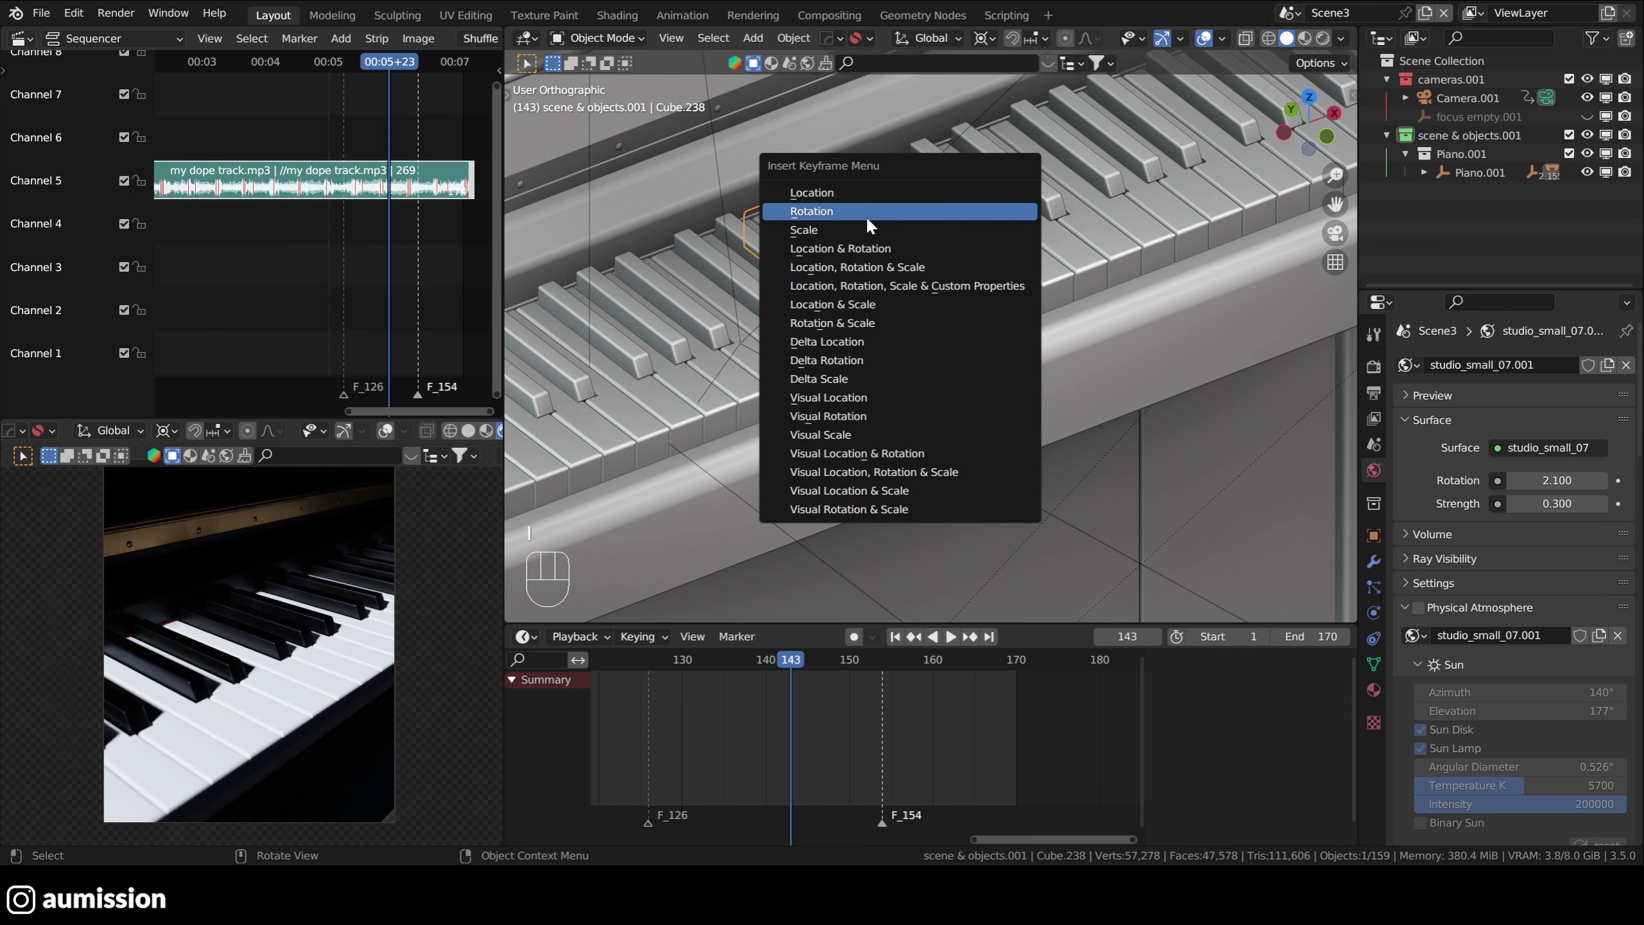
click(848, 248)
- At frame 149, tilt the key down about X, key Location & Rotation, and preview from frame 138
drag(797, 658, 841, 659)
key(r)
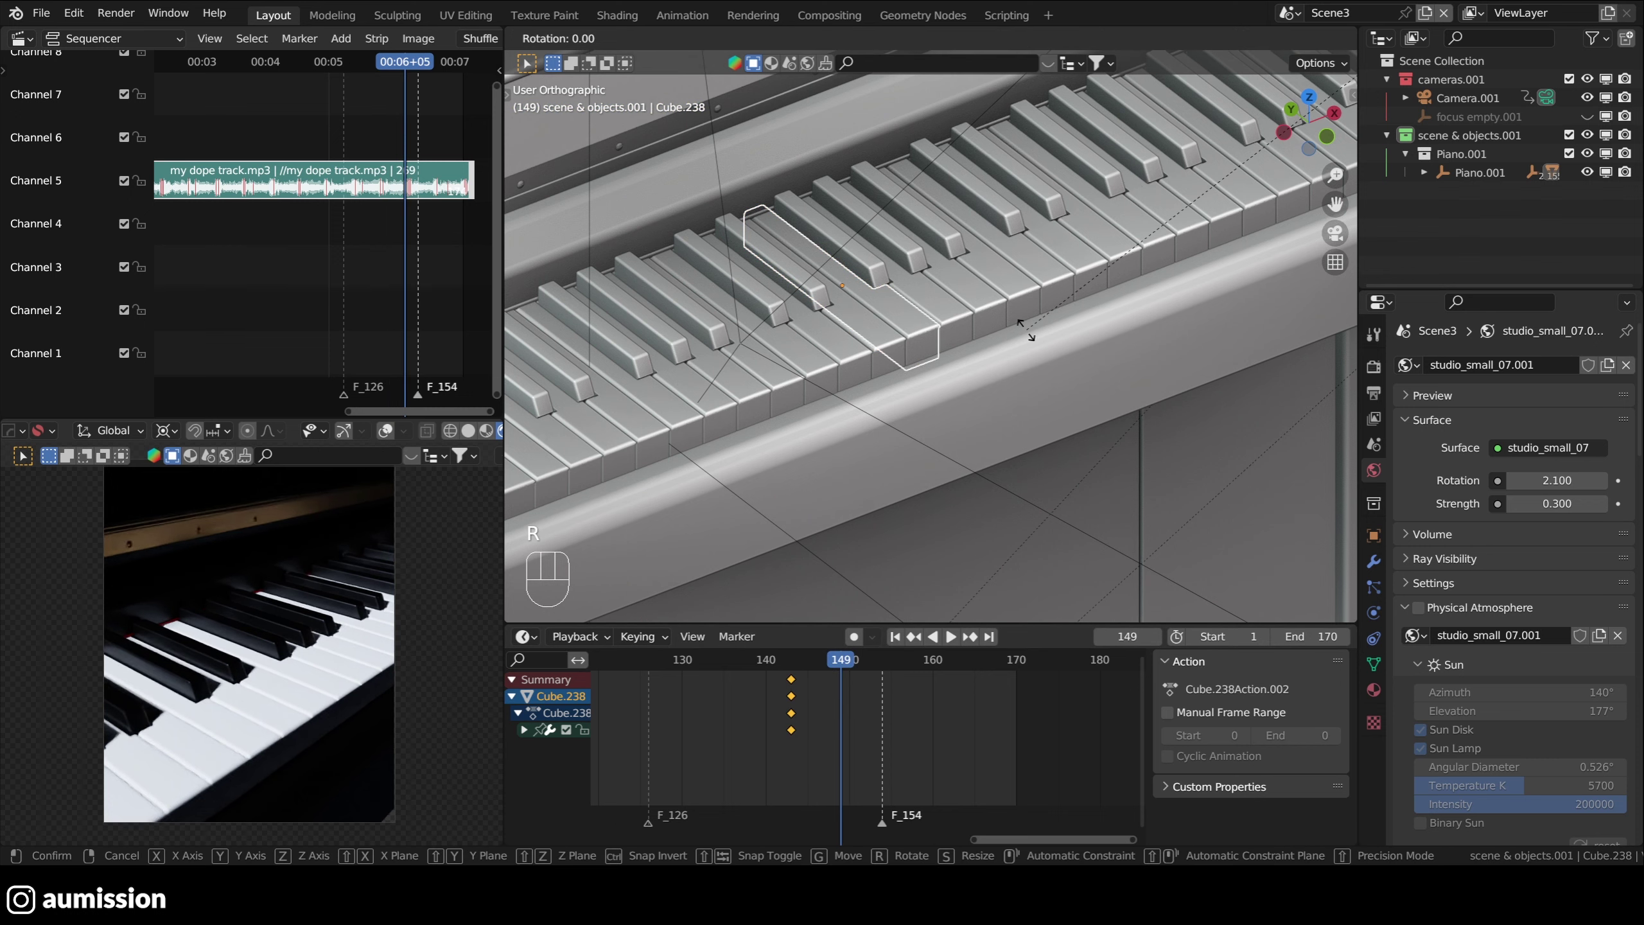
key(x)
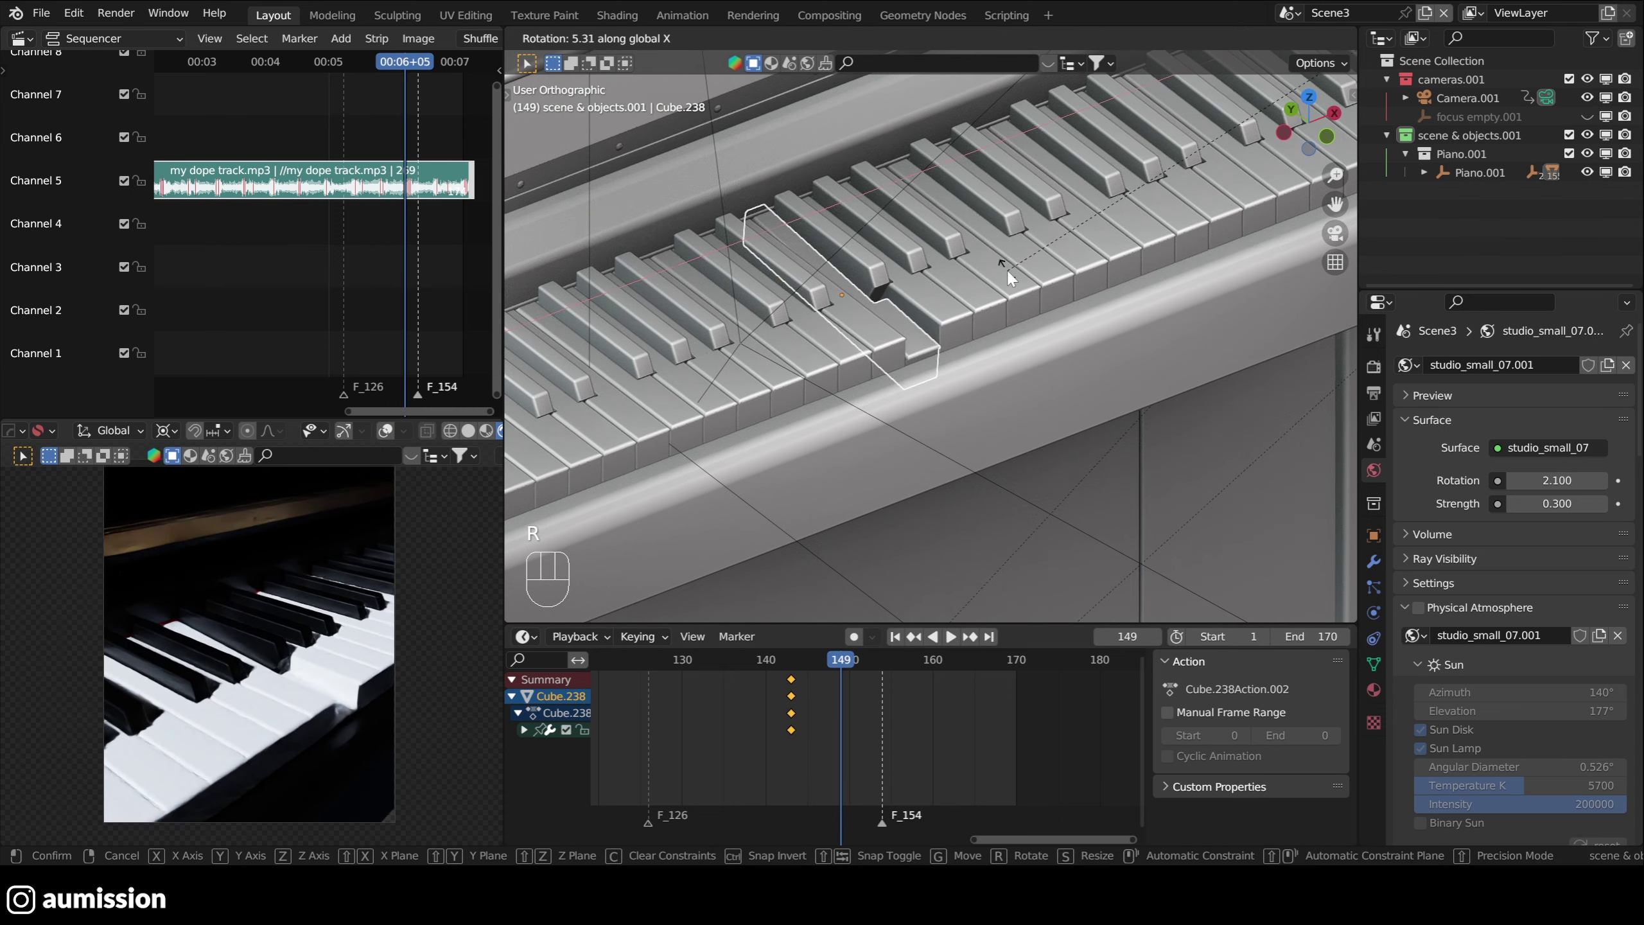
click(1002, 327)
key(i)
click(860, 322)
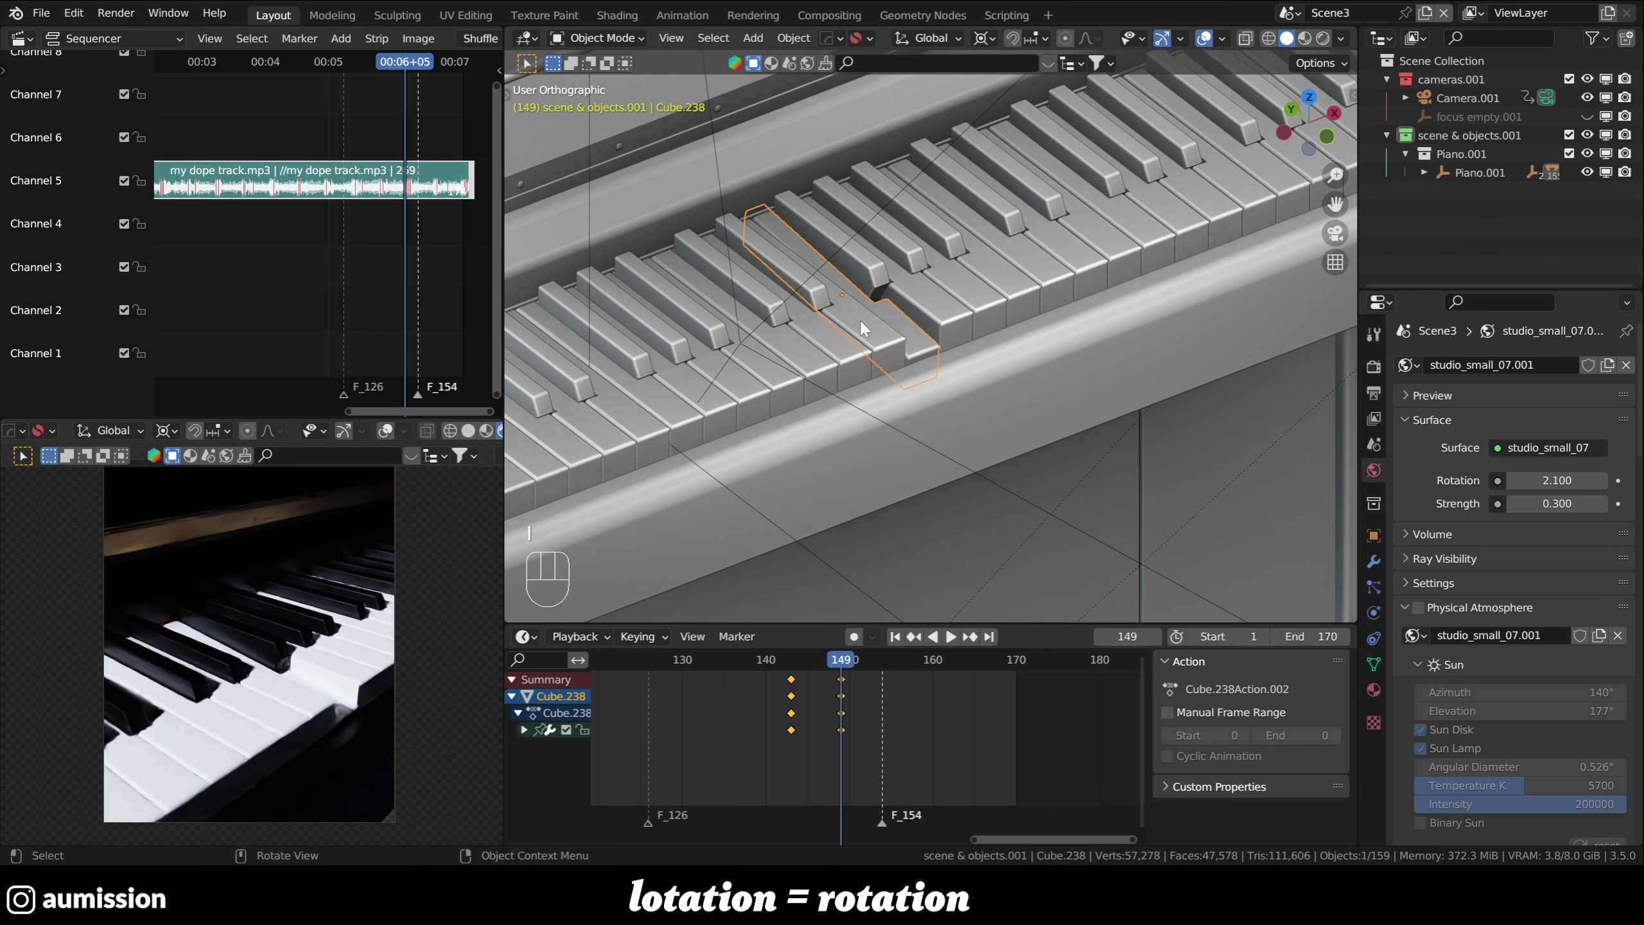
drag(798, 661, 765, 663)
key(space)
key(space)
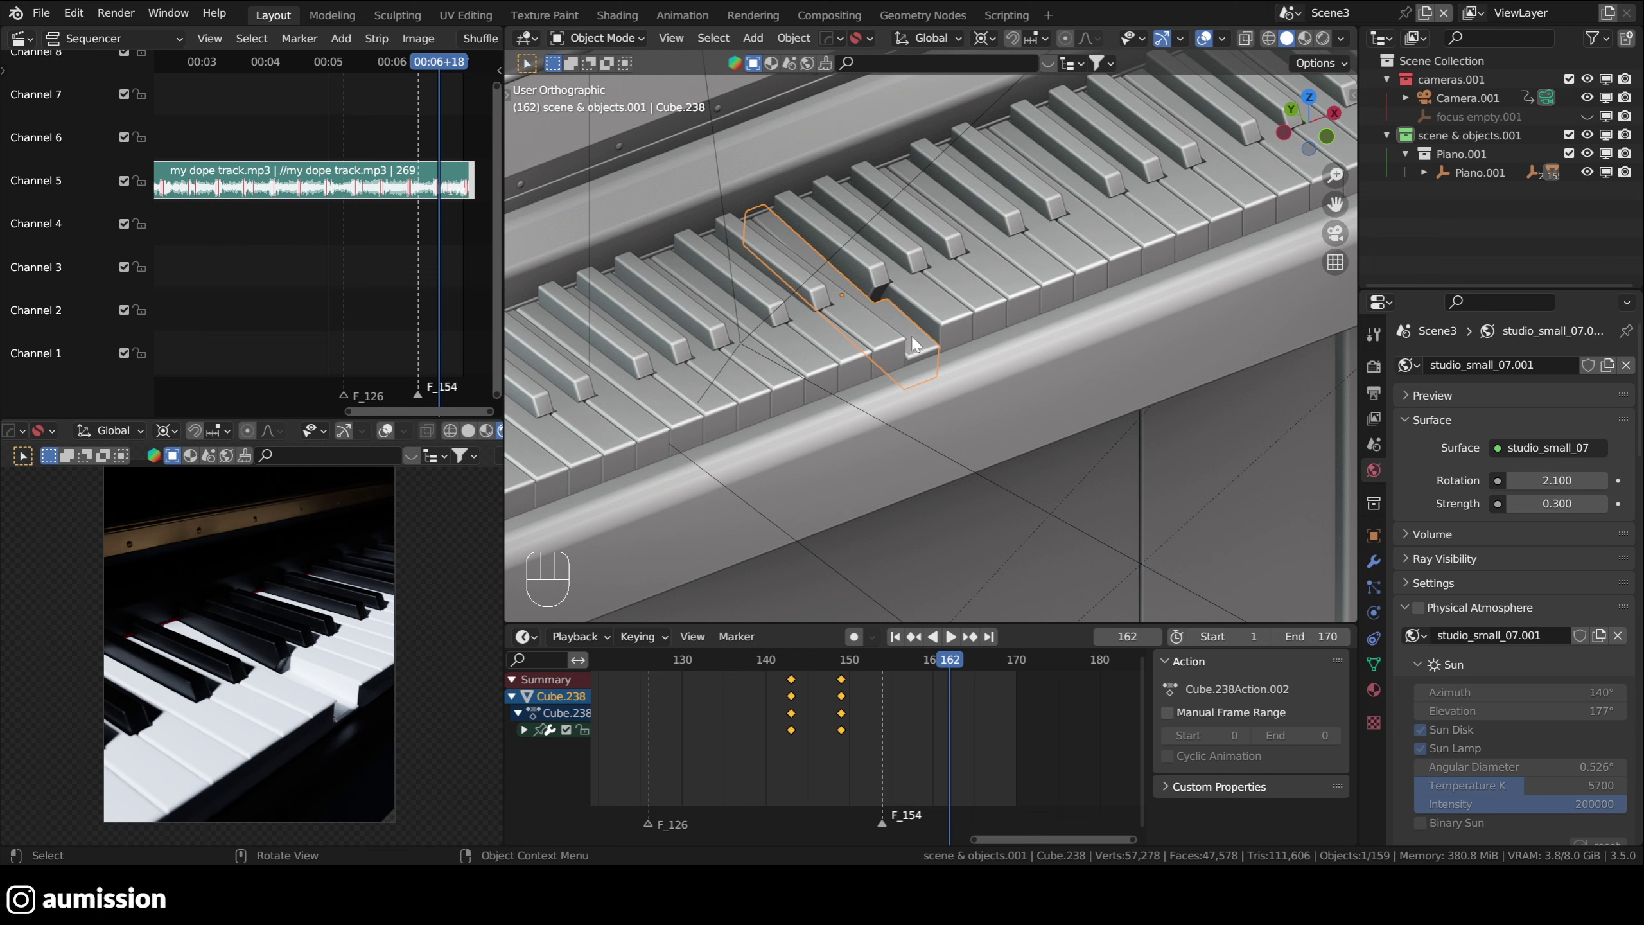
- Show all keyframes, zoom into the dope sheet, and return the playhead to frame 143
key(Escape)
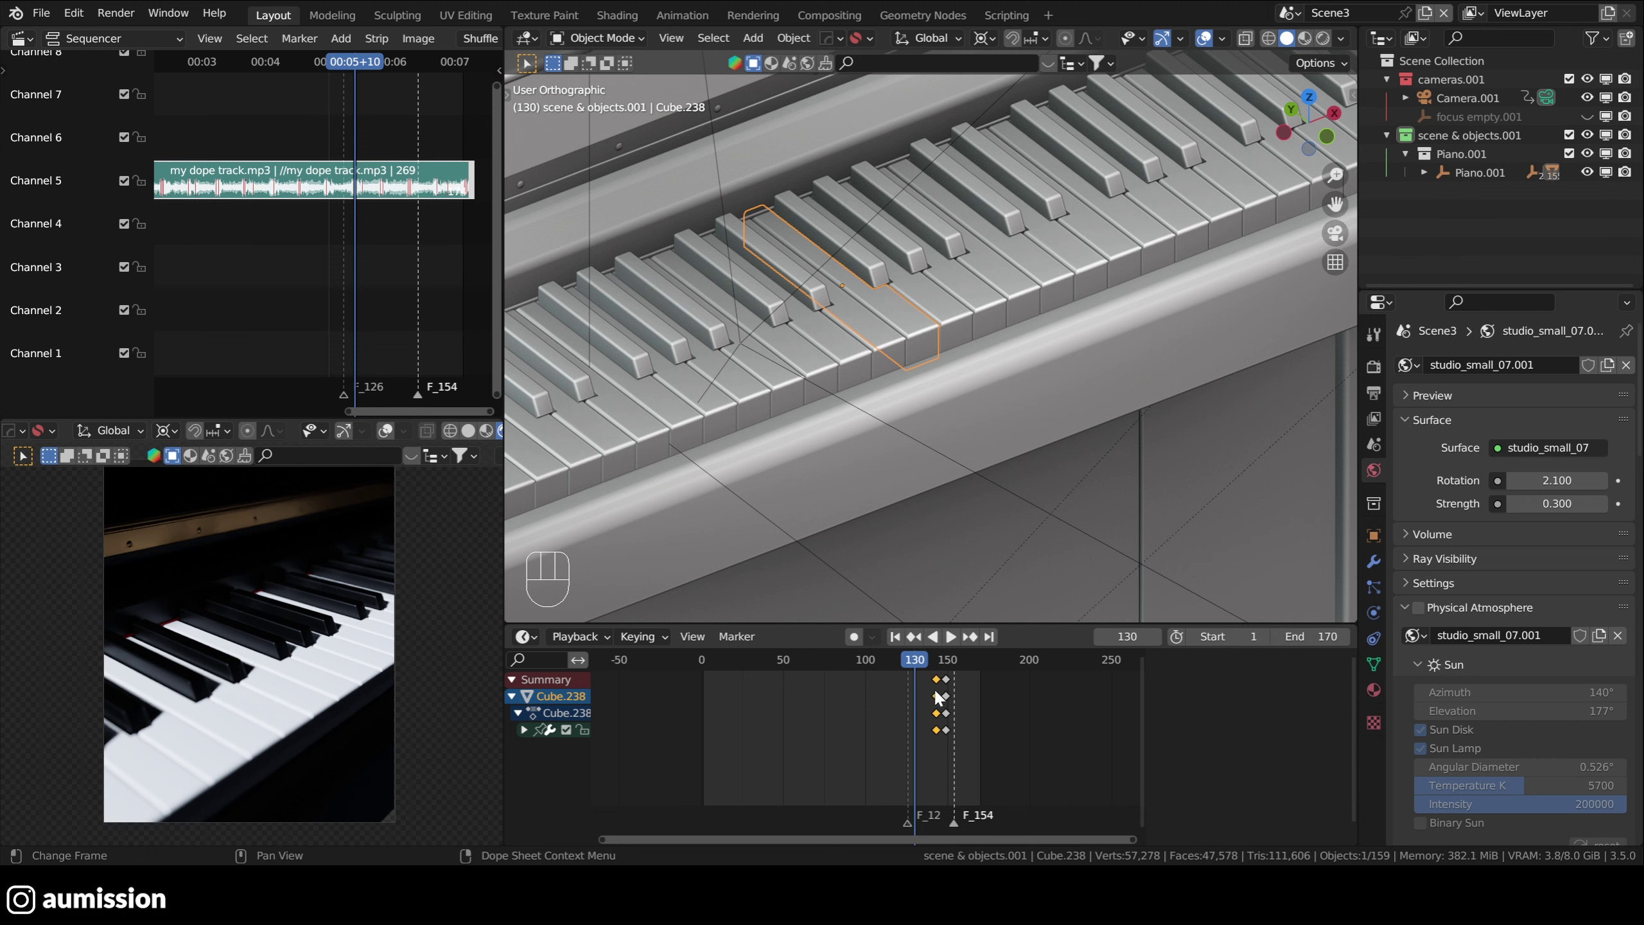
drag(917, 668, 938, 668)
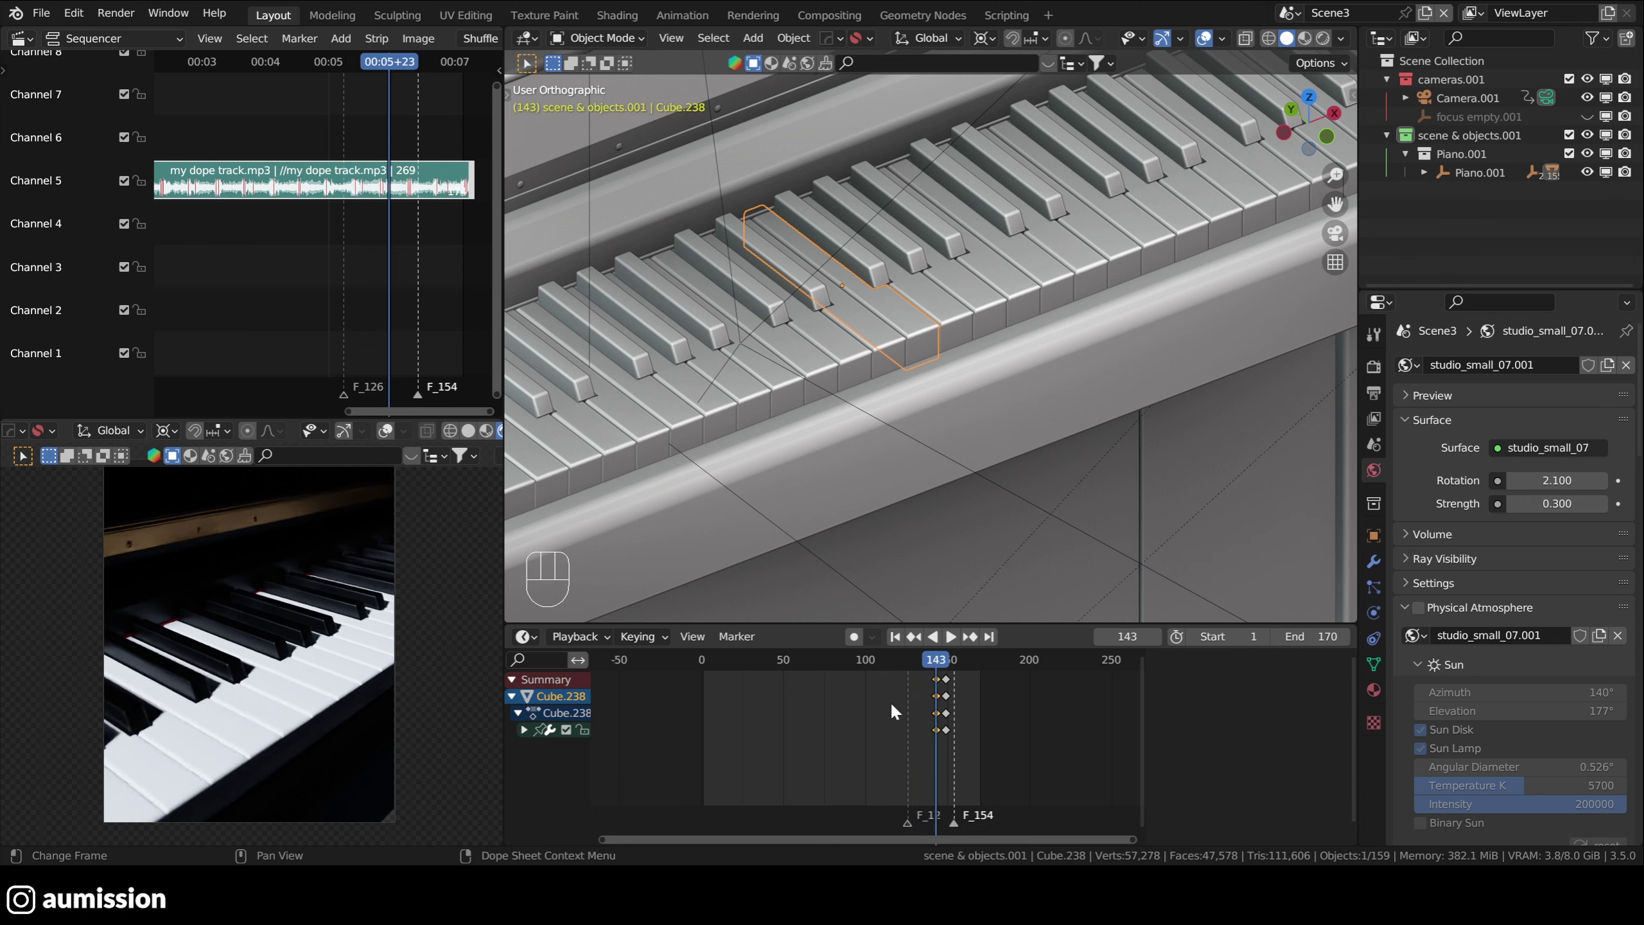
click(943, 706)
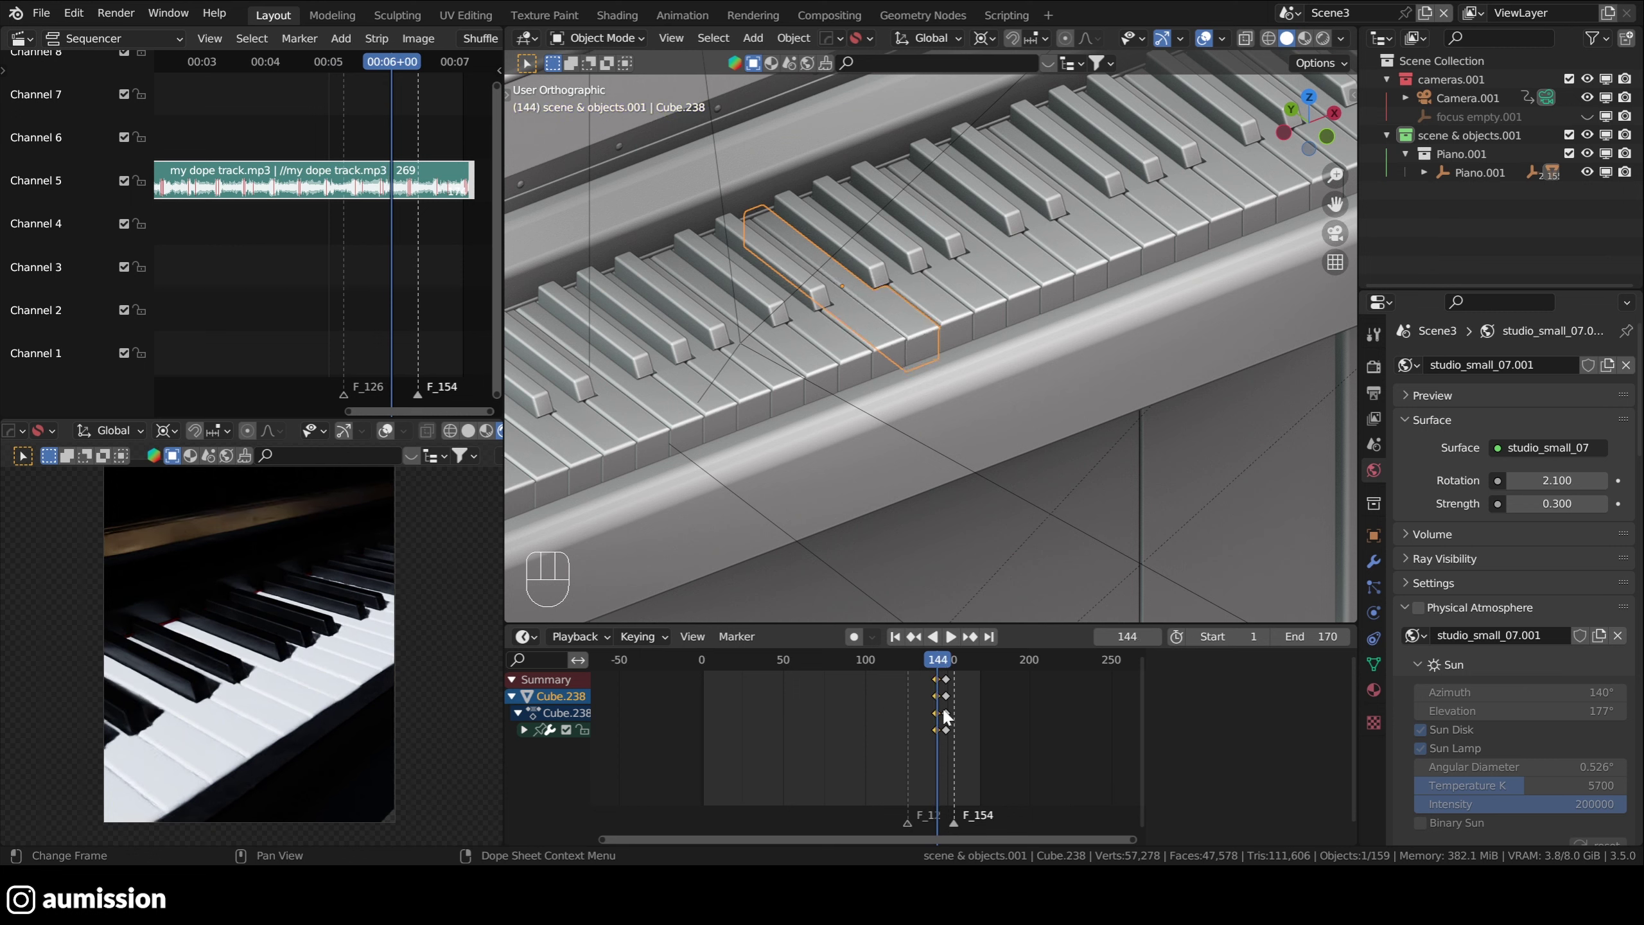
scroll(948, 707, up, 2)
scroll(948, 707, up, 2)
scroll(1001, 841, up, 2)
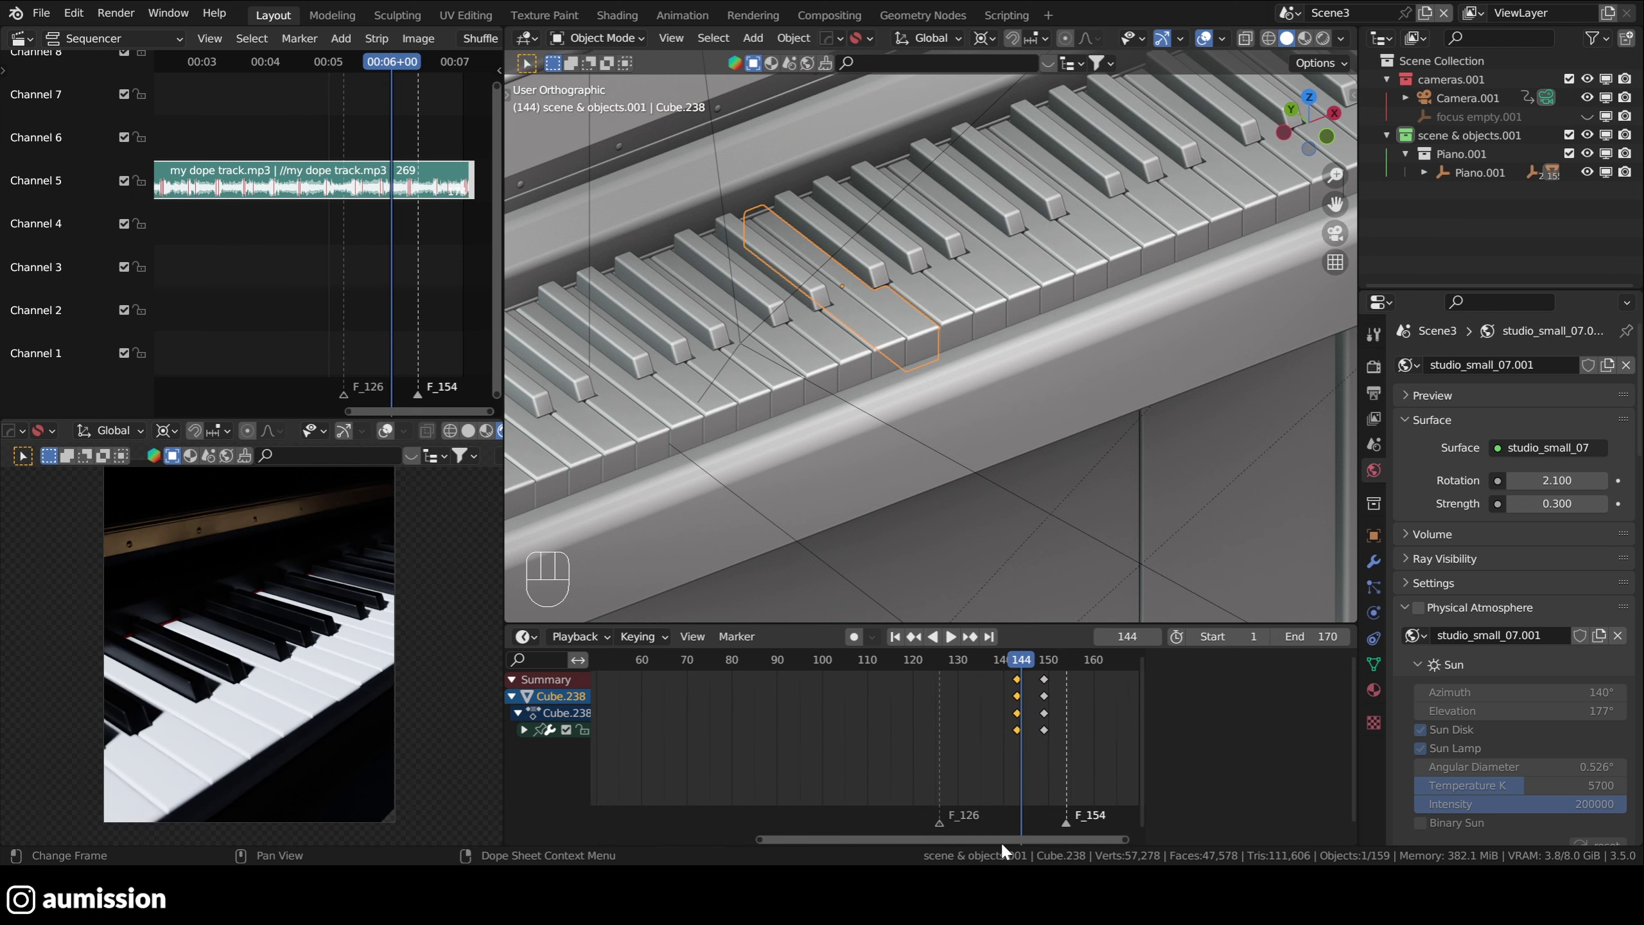
drag(979, 659, 829, 677)
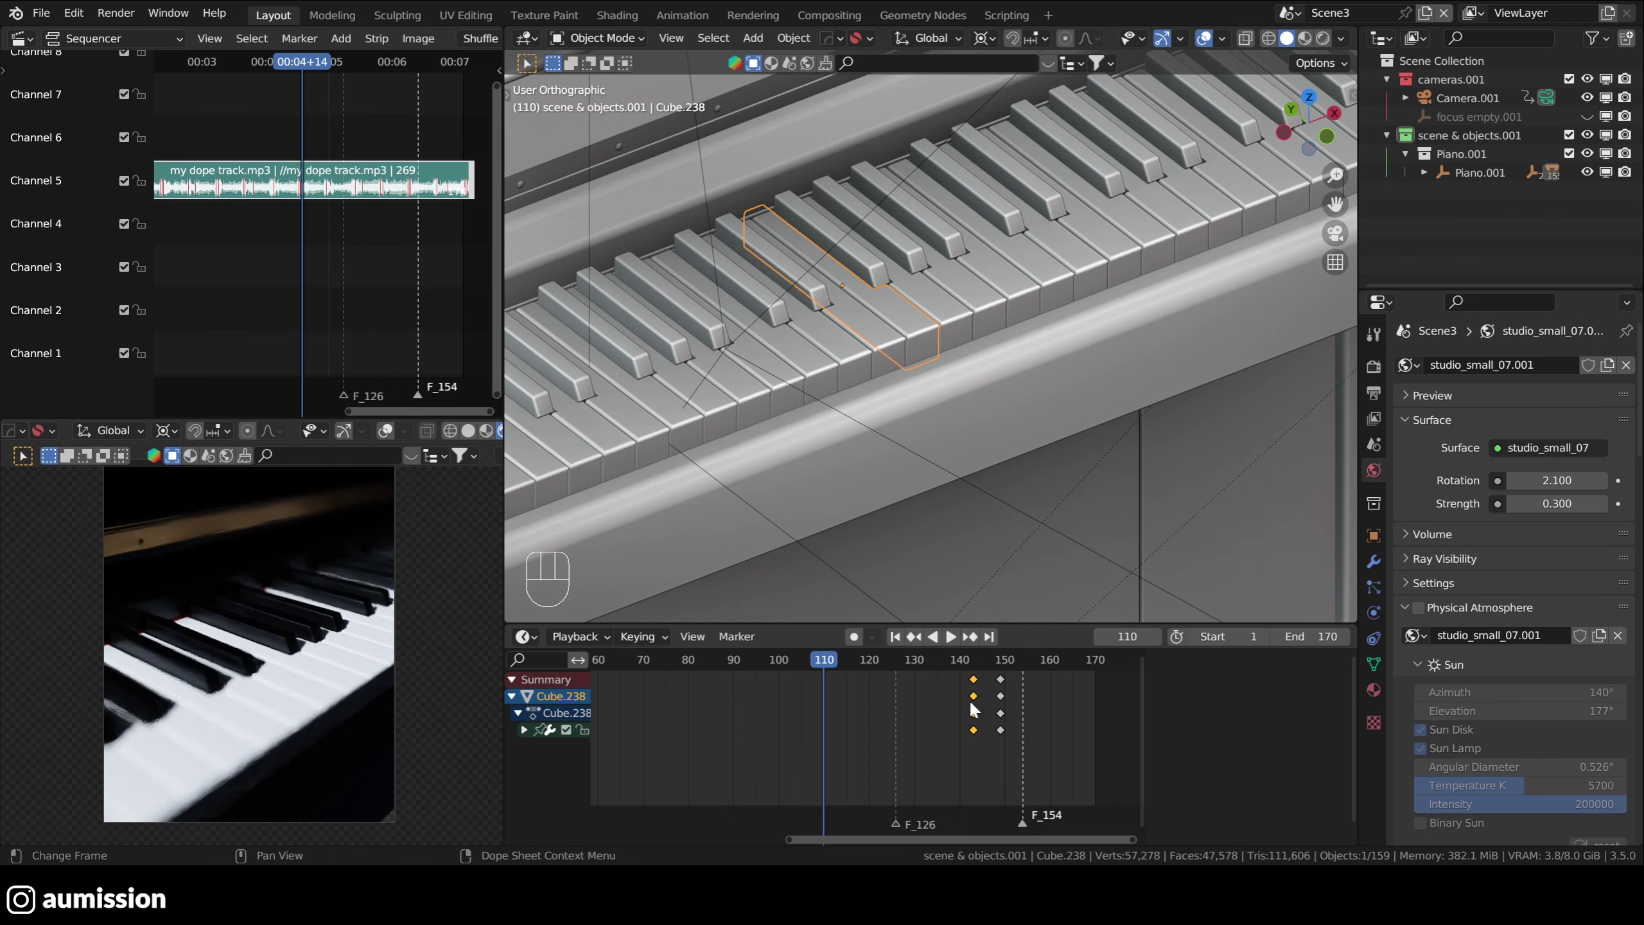
- Select the frame-143 then frame-149 keyframes, jumping to each with Ctrl+G
click(973, 679)
key(ctrl+g)
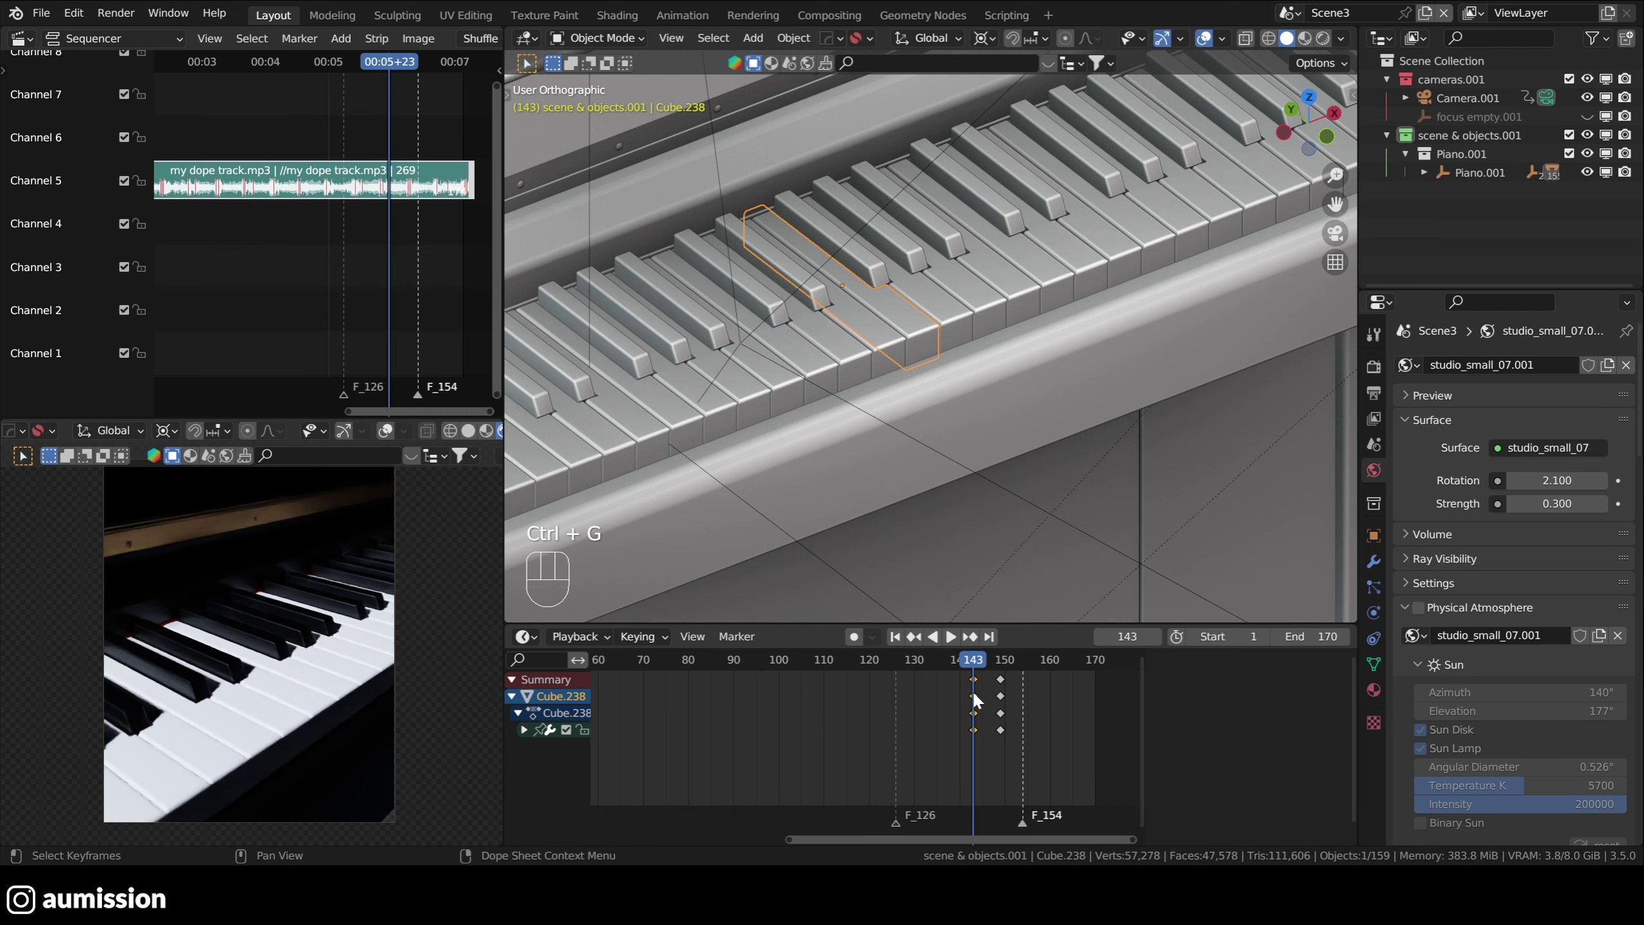
click(1001, 696)
key(ctrl+g)
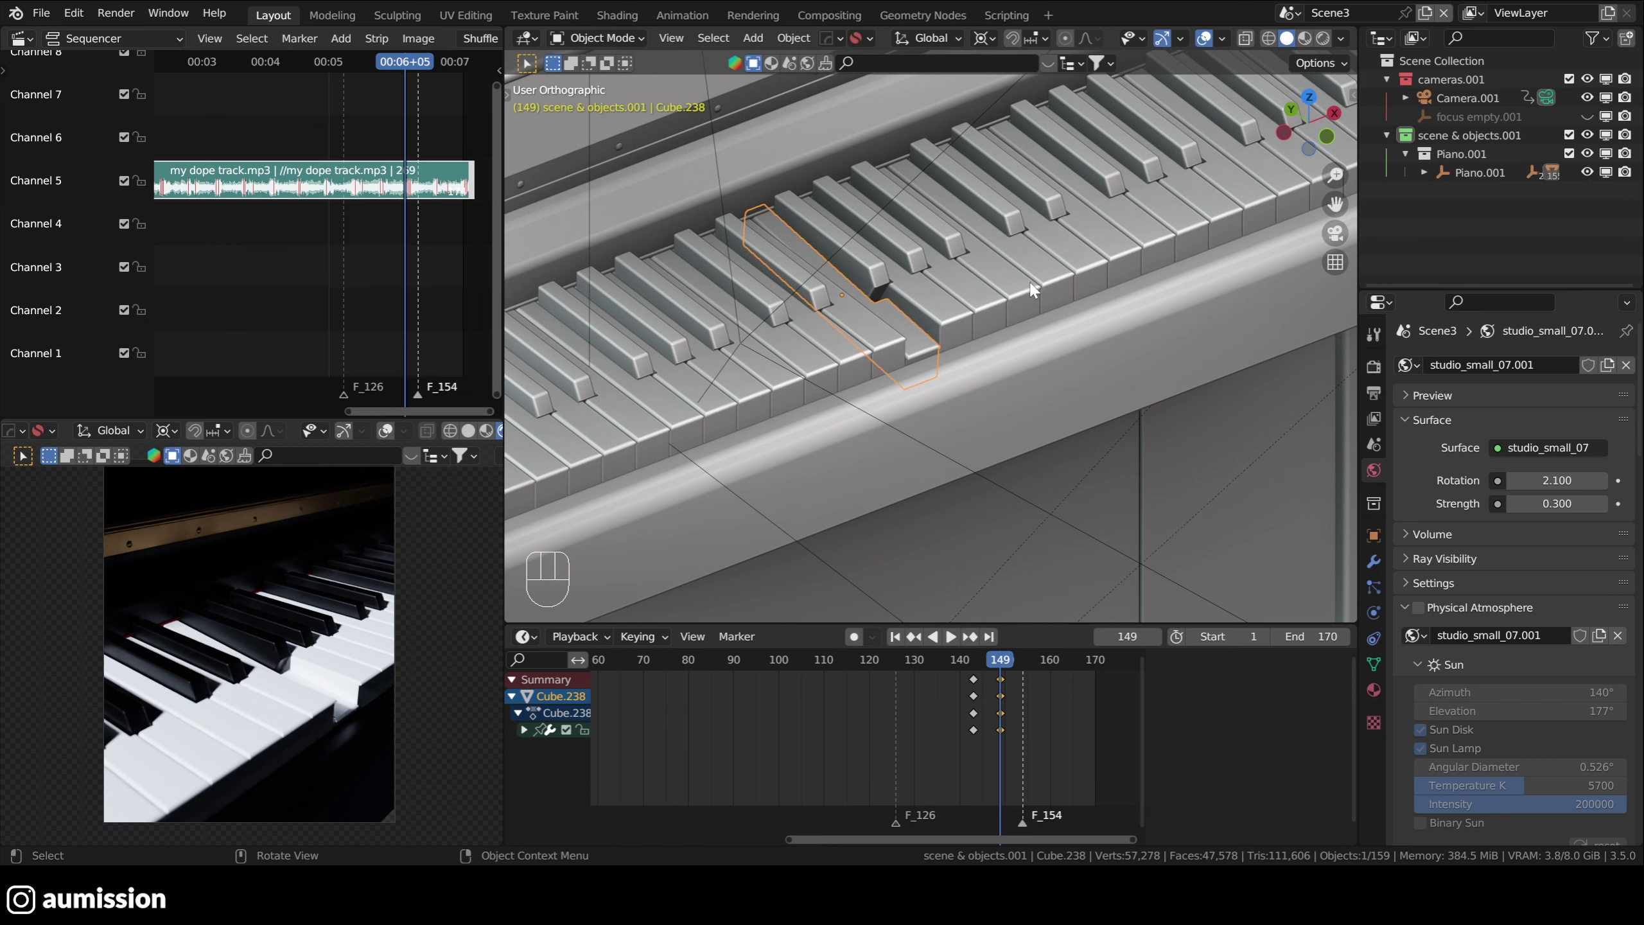
- Snap through top and front views, then orbit to a steeper overhead view of the keys
click(1327, 119)
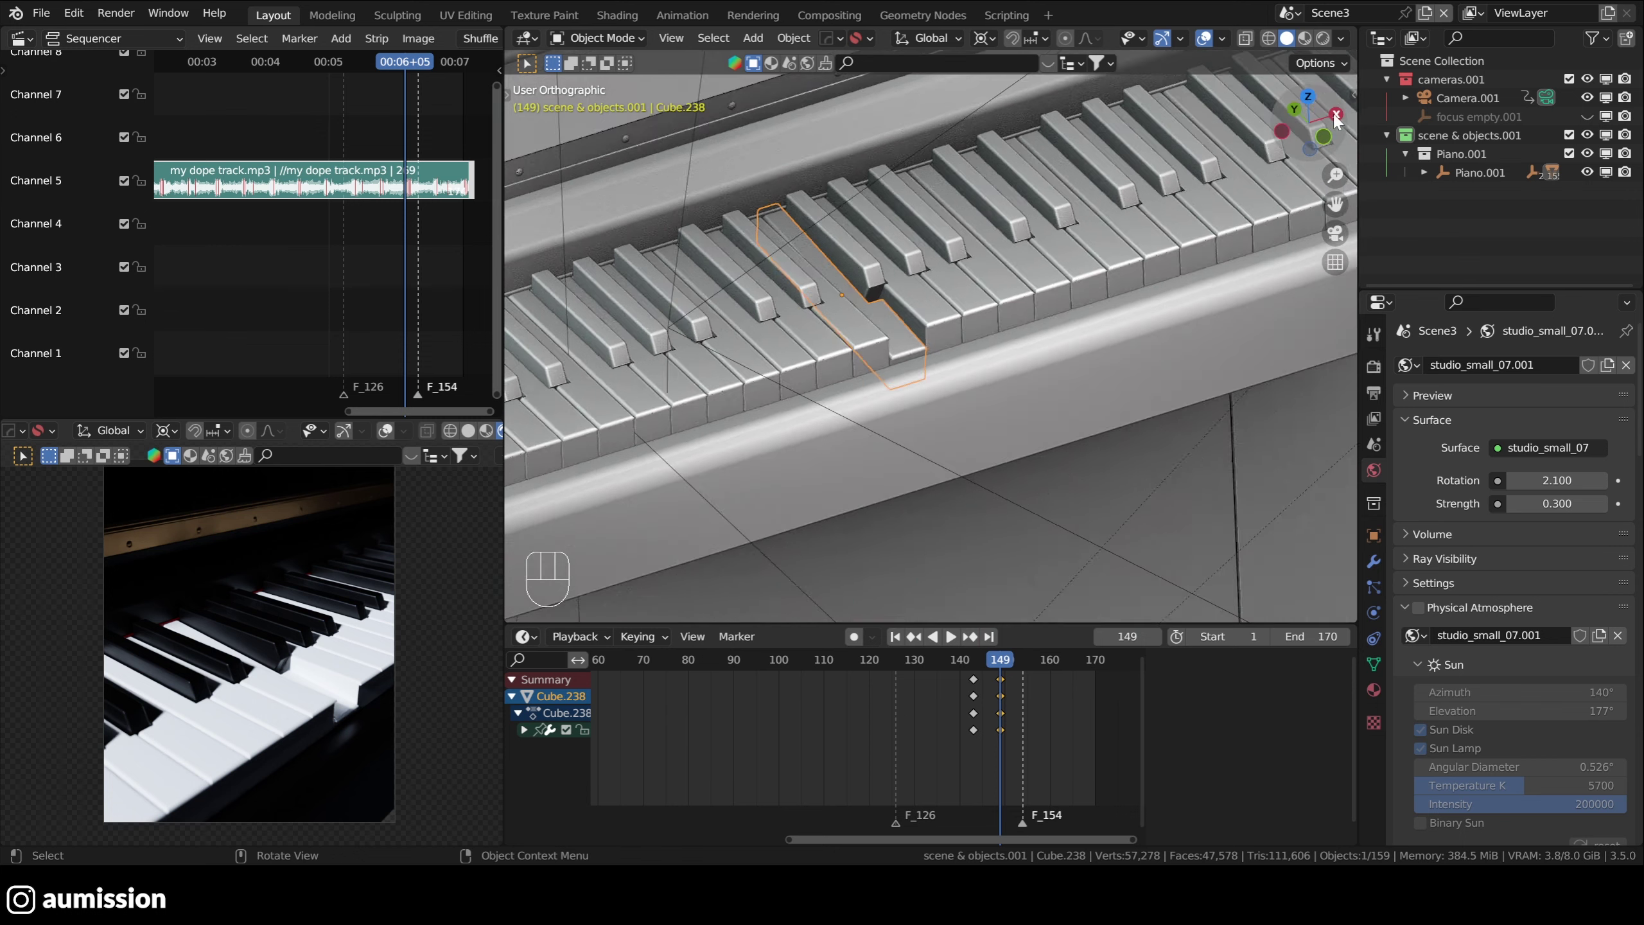
key(KP_7)
middle_drag(1052, 338, 957, 360)
key(KP_7)
key(KP_1)
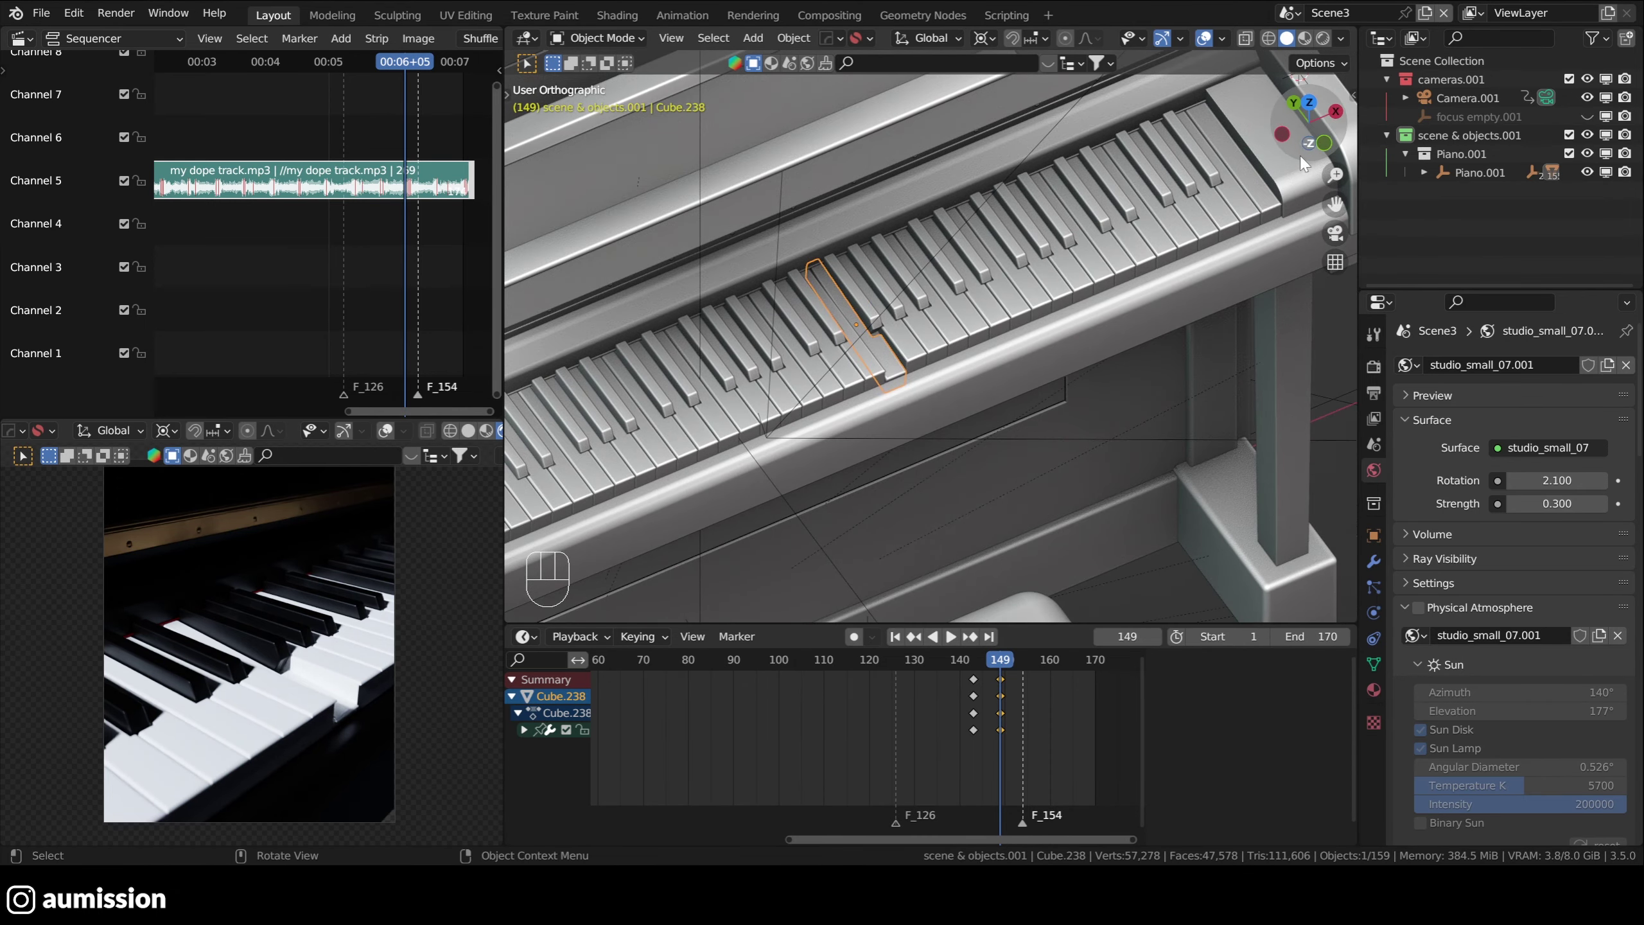
mouse_move(952, 358)
alt+middle_down()
mouse_move(916, 376)
mouse_move(929, 352)
alt+middle_up()
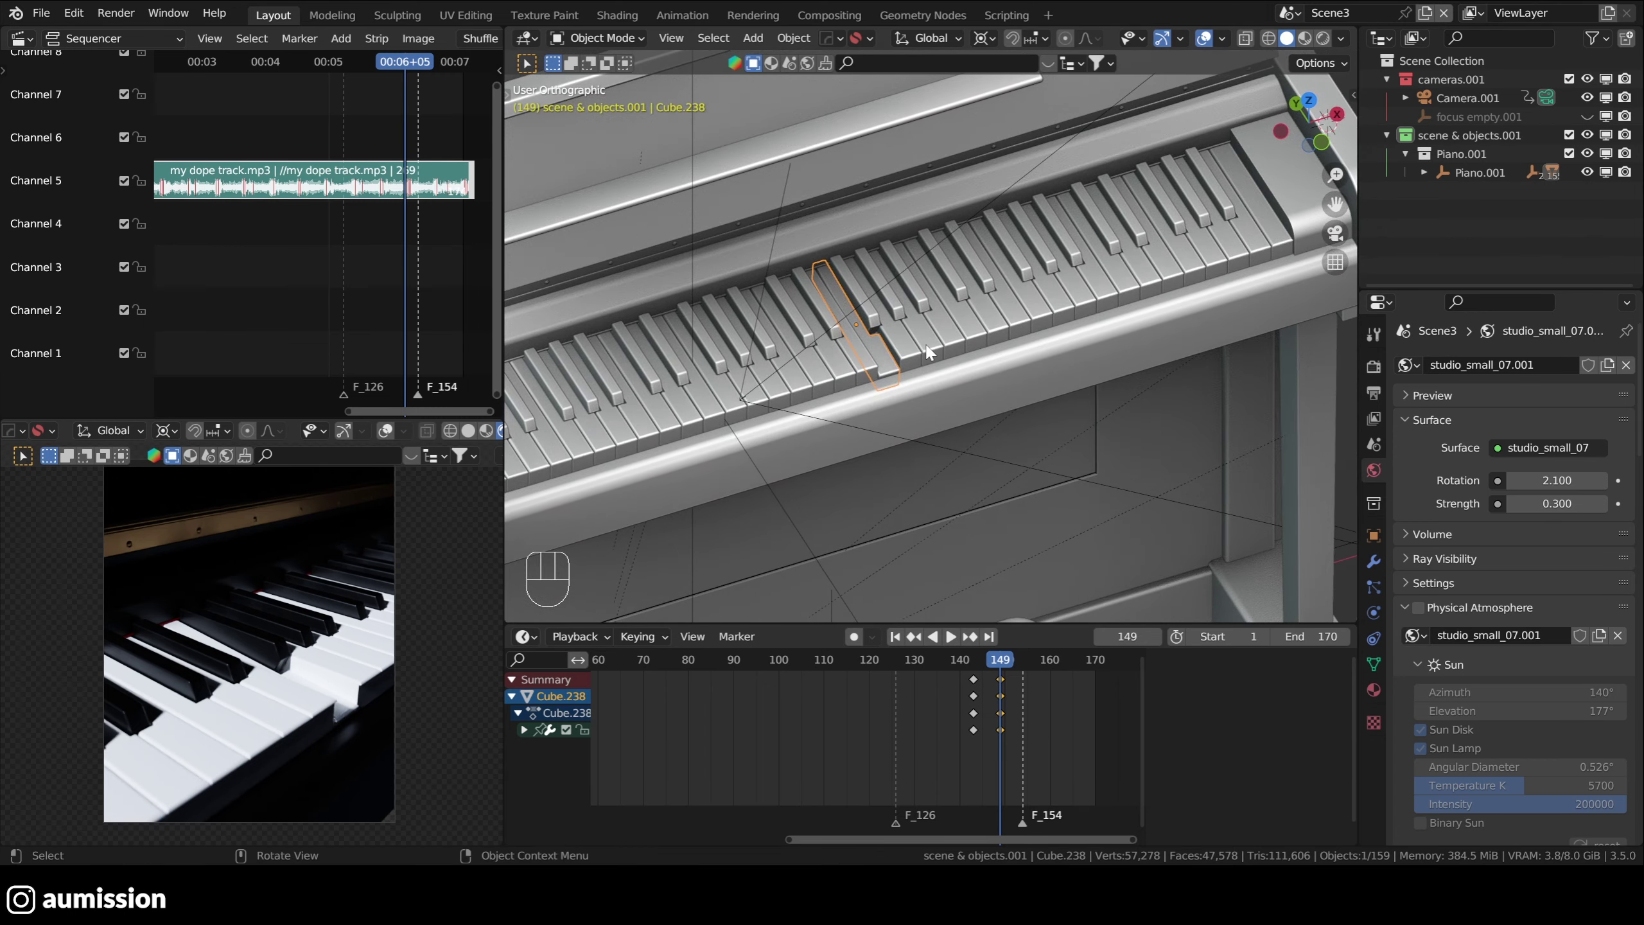
click(74, 13)
click(108, 297)
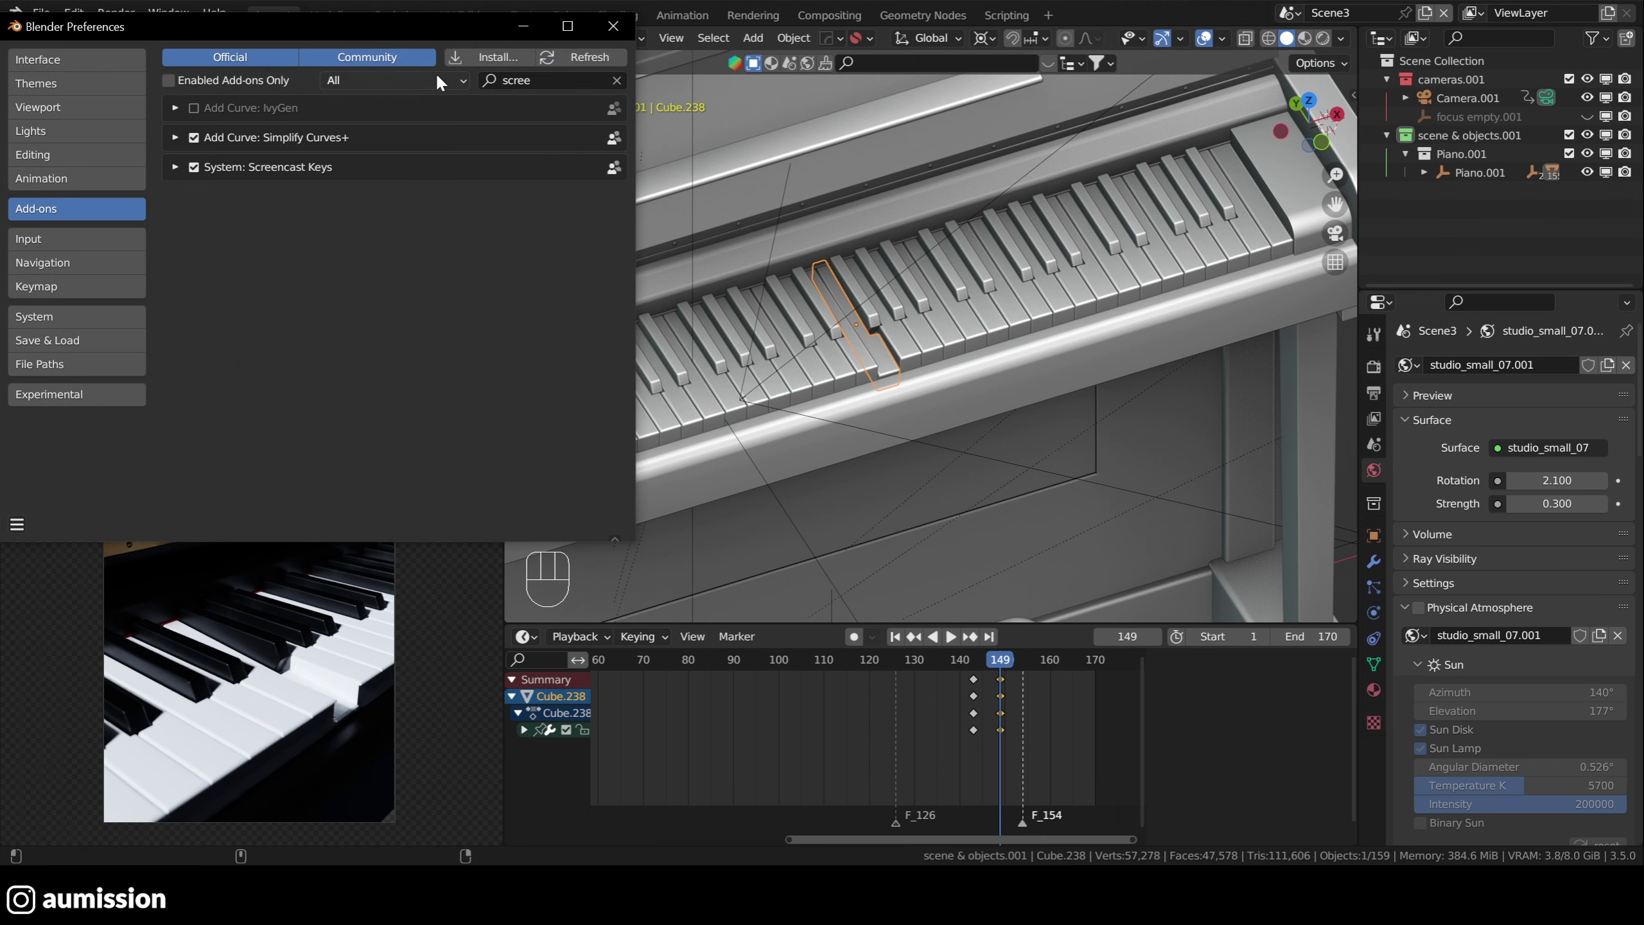
click(517, 81)
text(pie)
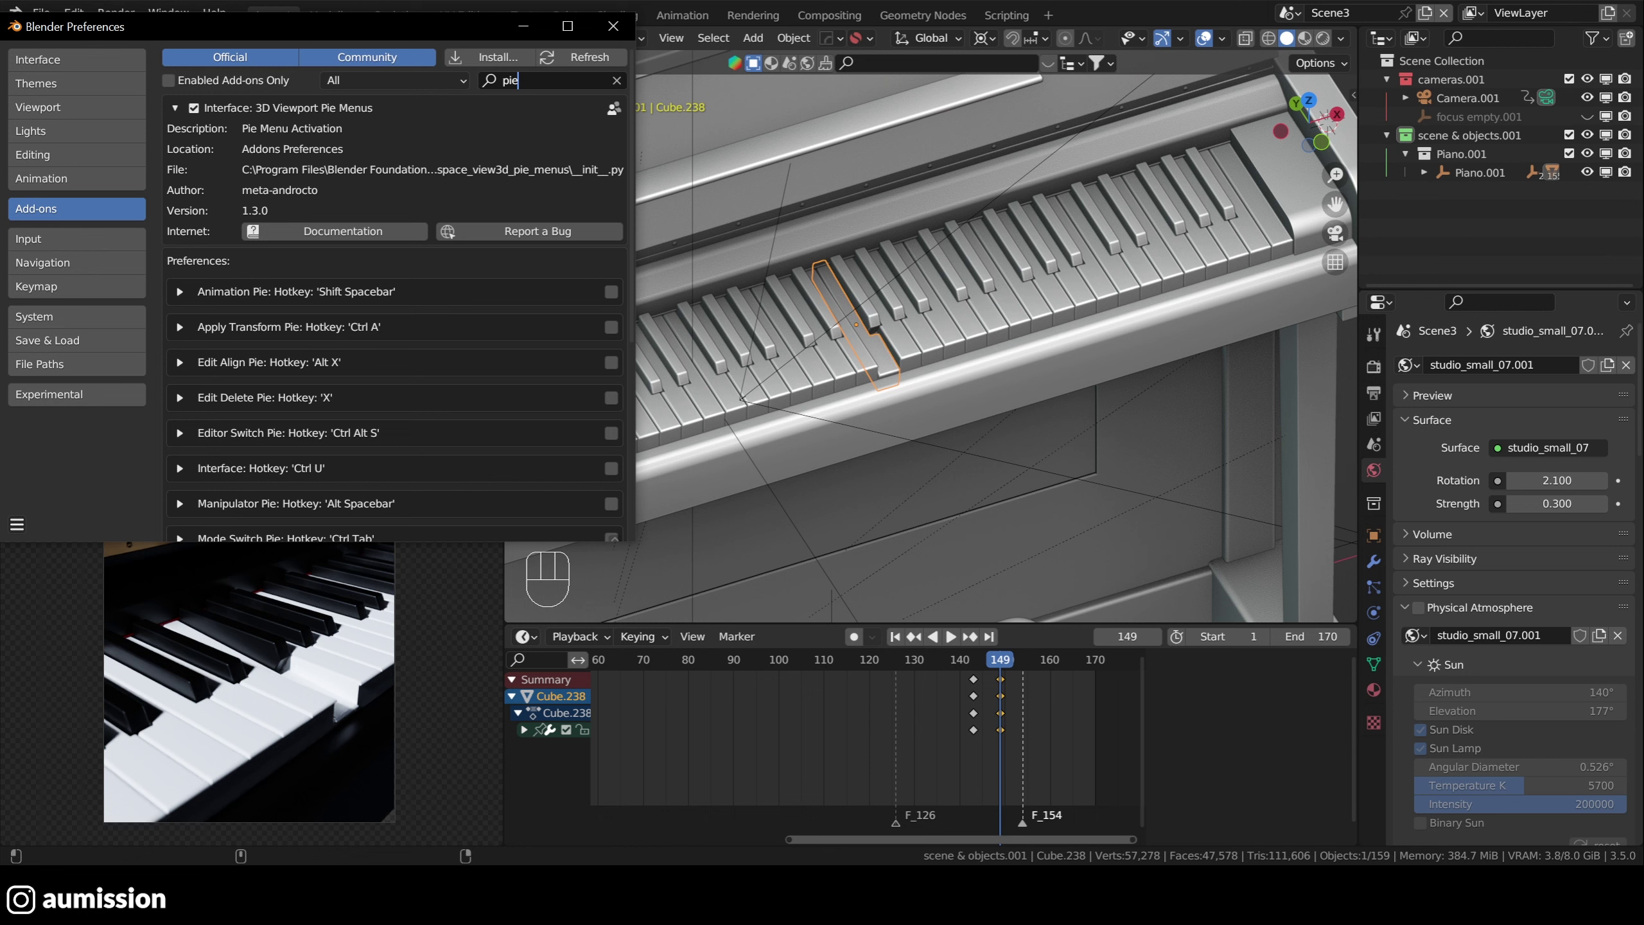
scroll(629, 159, down, 6)
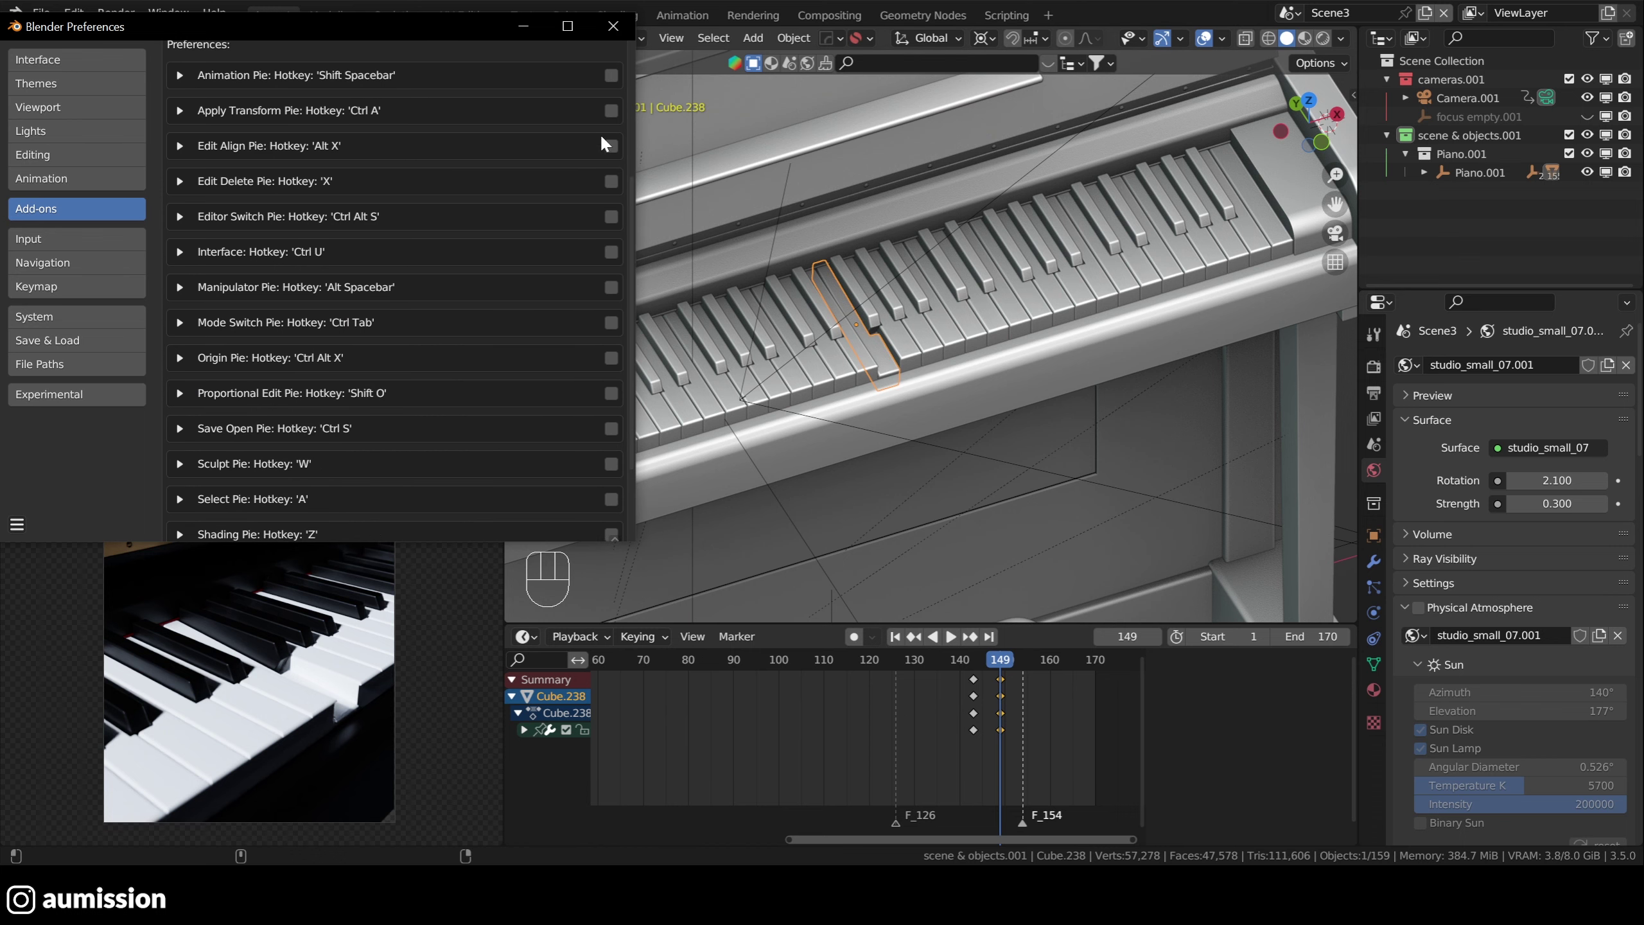
scroll(631, 262, down, 3)
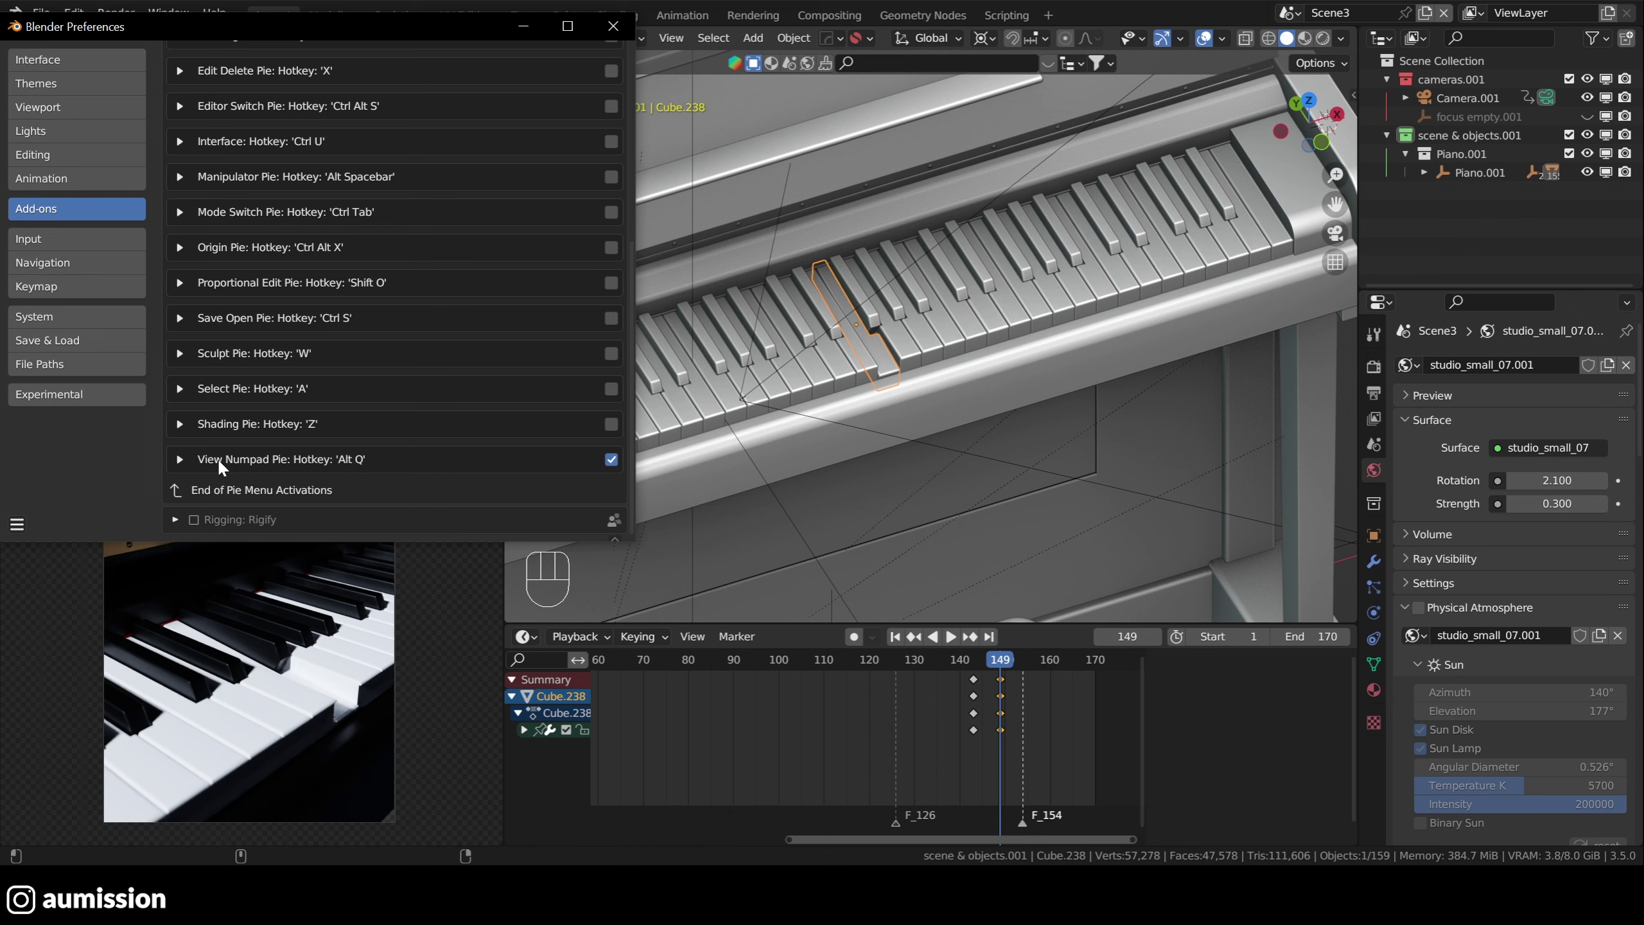
click(613, 26)
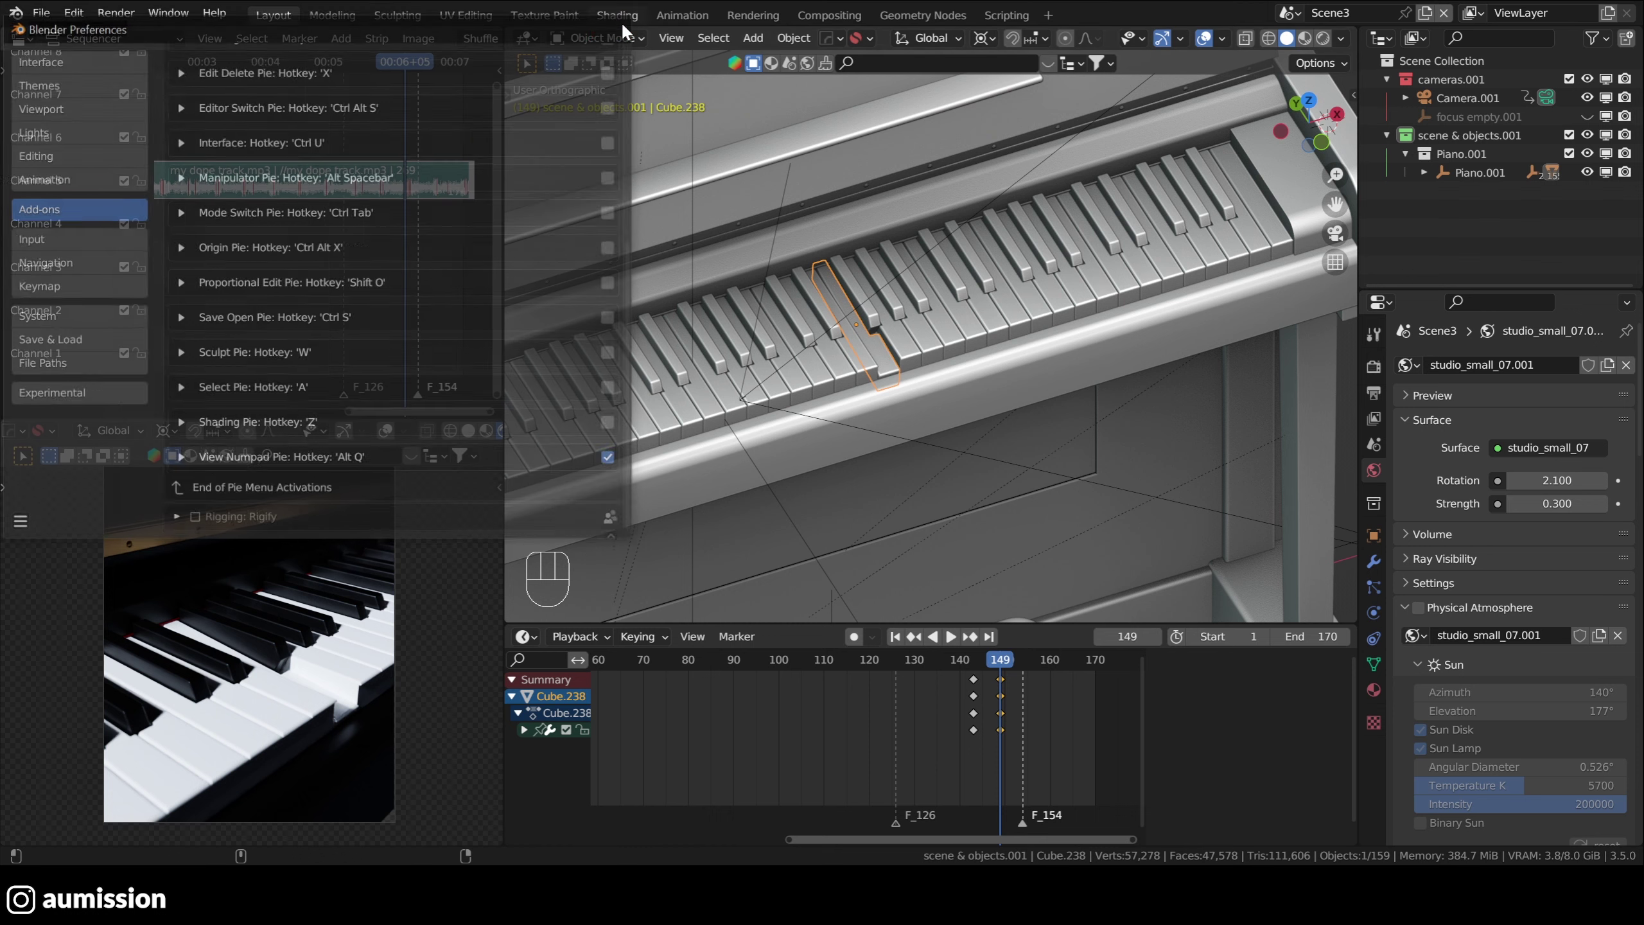
- Use the Alt+Q view pie for Right and Left views, then orbit and zoom in on the keys
key(alt+q)
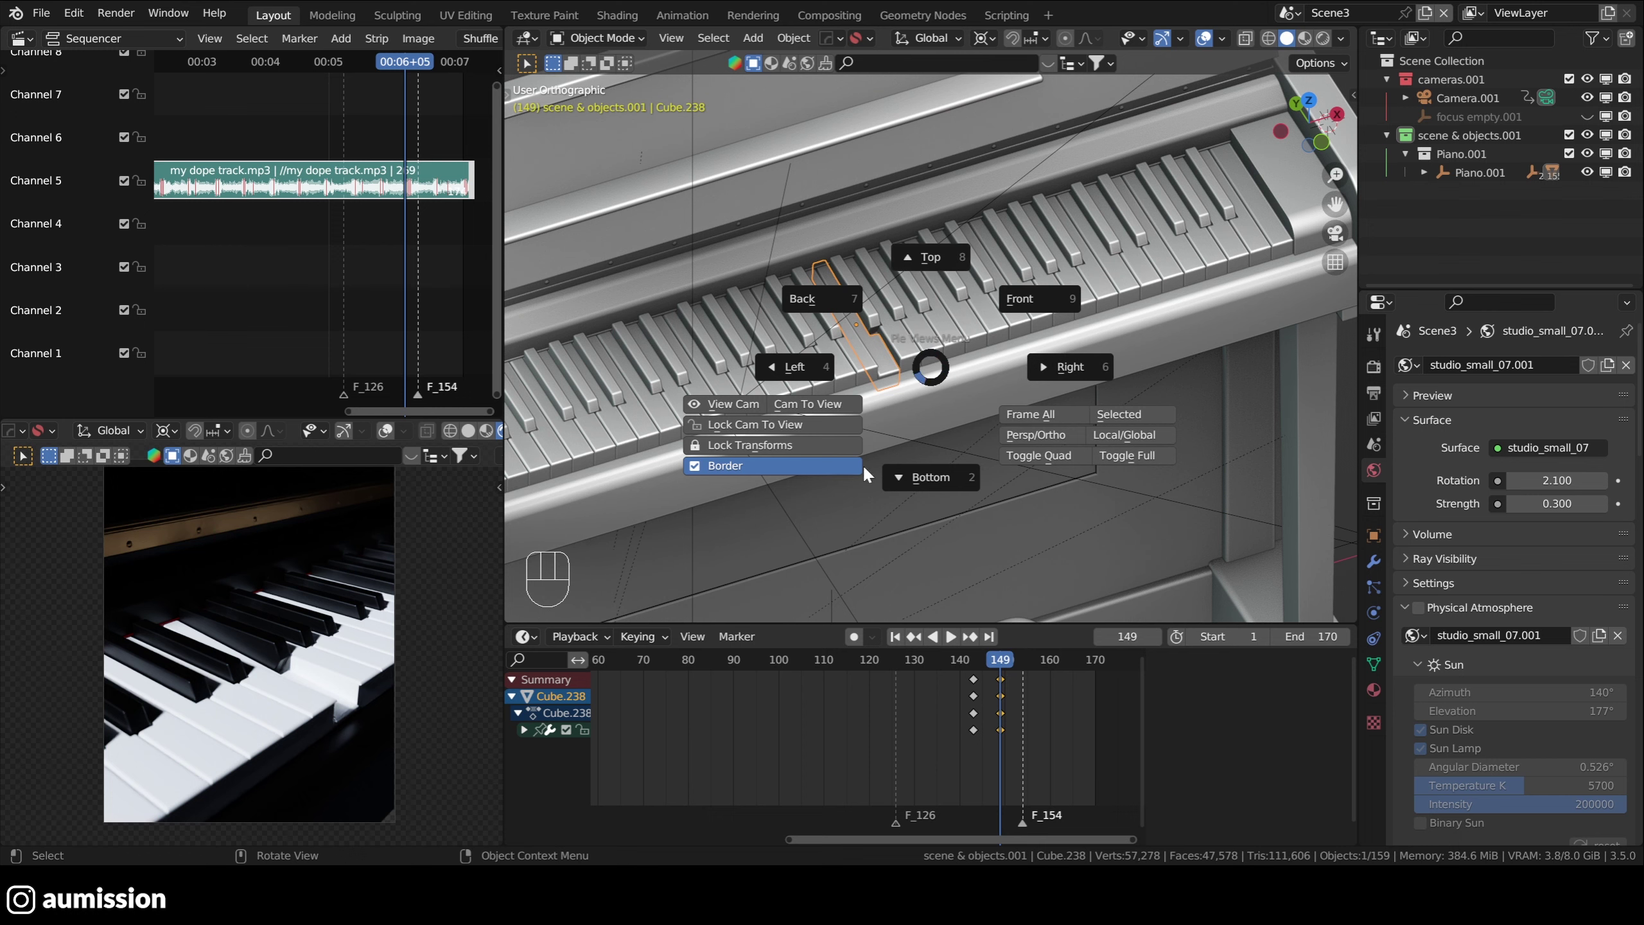
click(1062, 369)
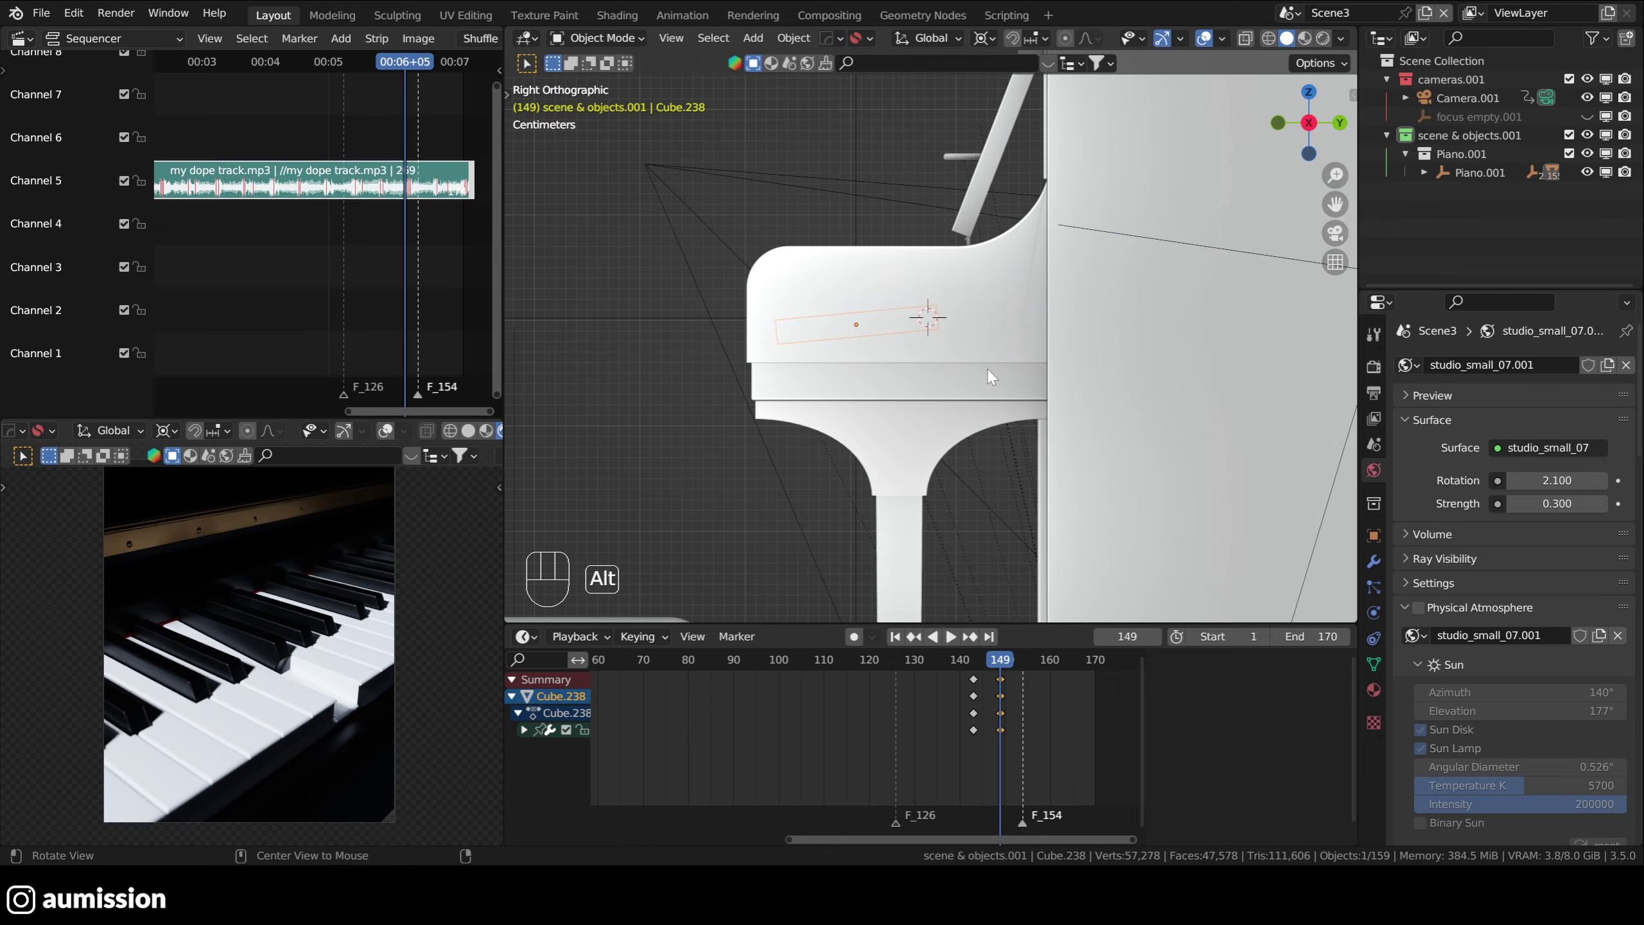
key(alt+q)
click(852, 369)
middle_drag(855, 374, 903, 373)
scroll(997, 315, up, 5)
- Pick Right, side and Bottom views from the pie, then orbit to an angled close-up of the pressed key
key(alt+q)
click(1040, 356)
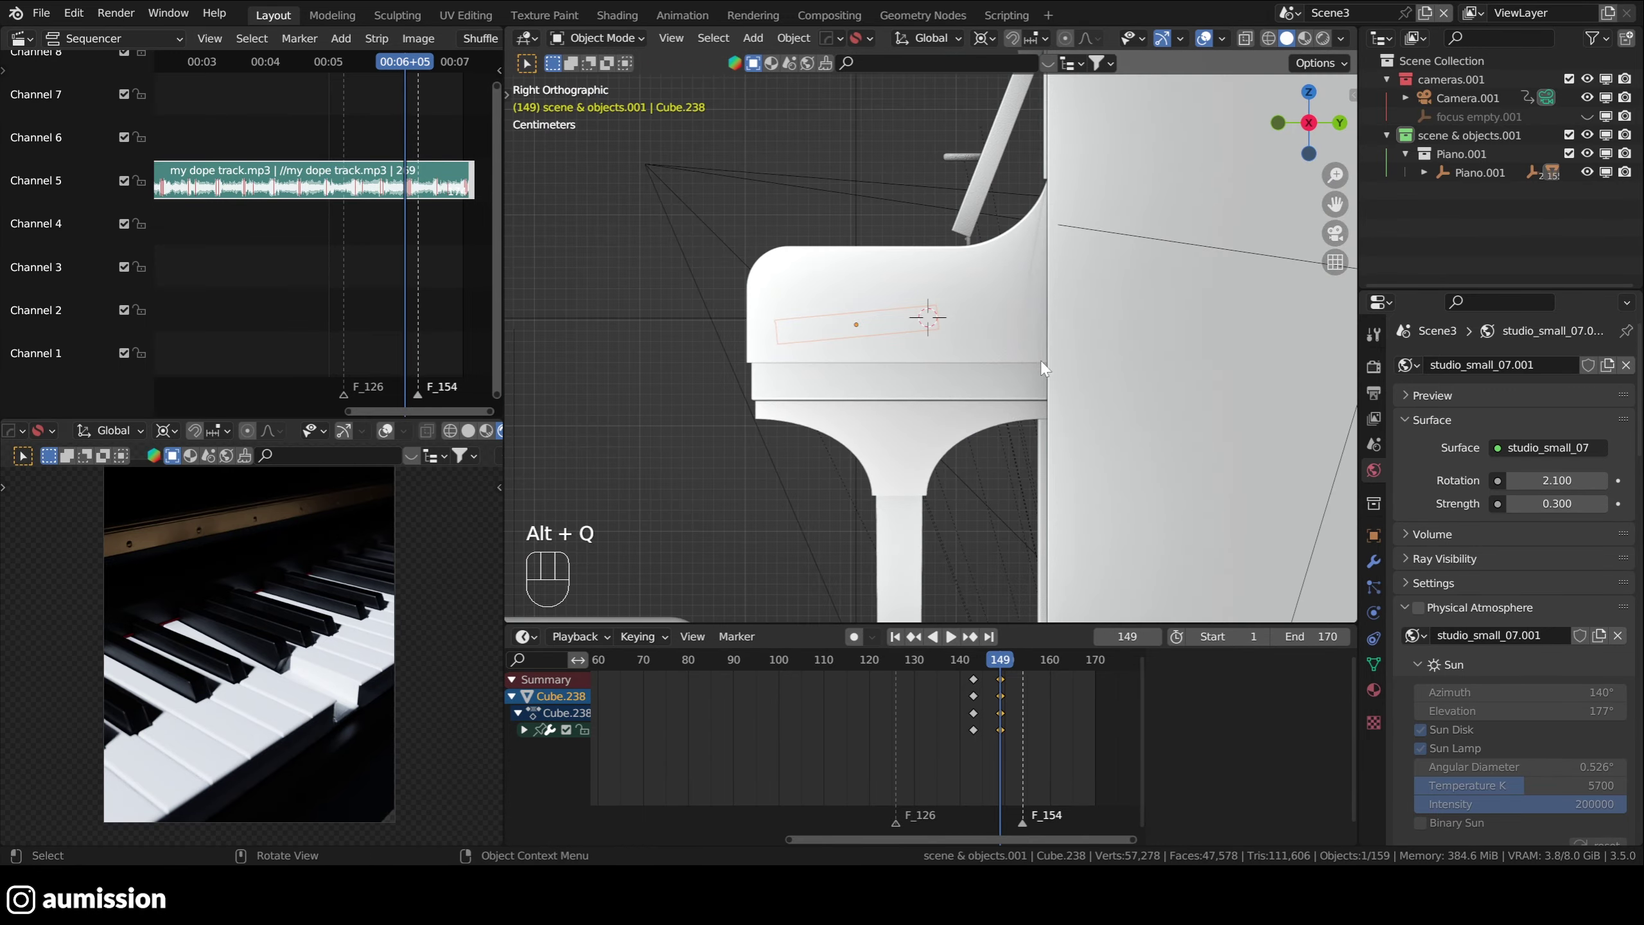
alt+middle_drag(1044, 366, 977, 376)
key(alt+q)
click(1032, 363)
key(alt+q)
key(alt+q)
click(997, 461)
key(alt+q)
alt+middle_drag(998, 455, 950, 369)
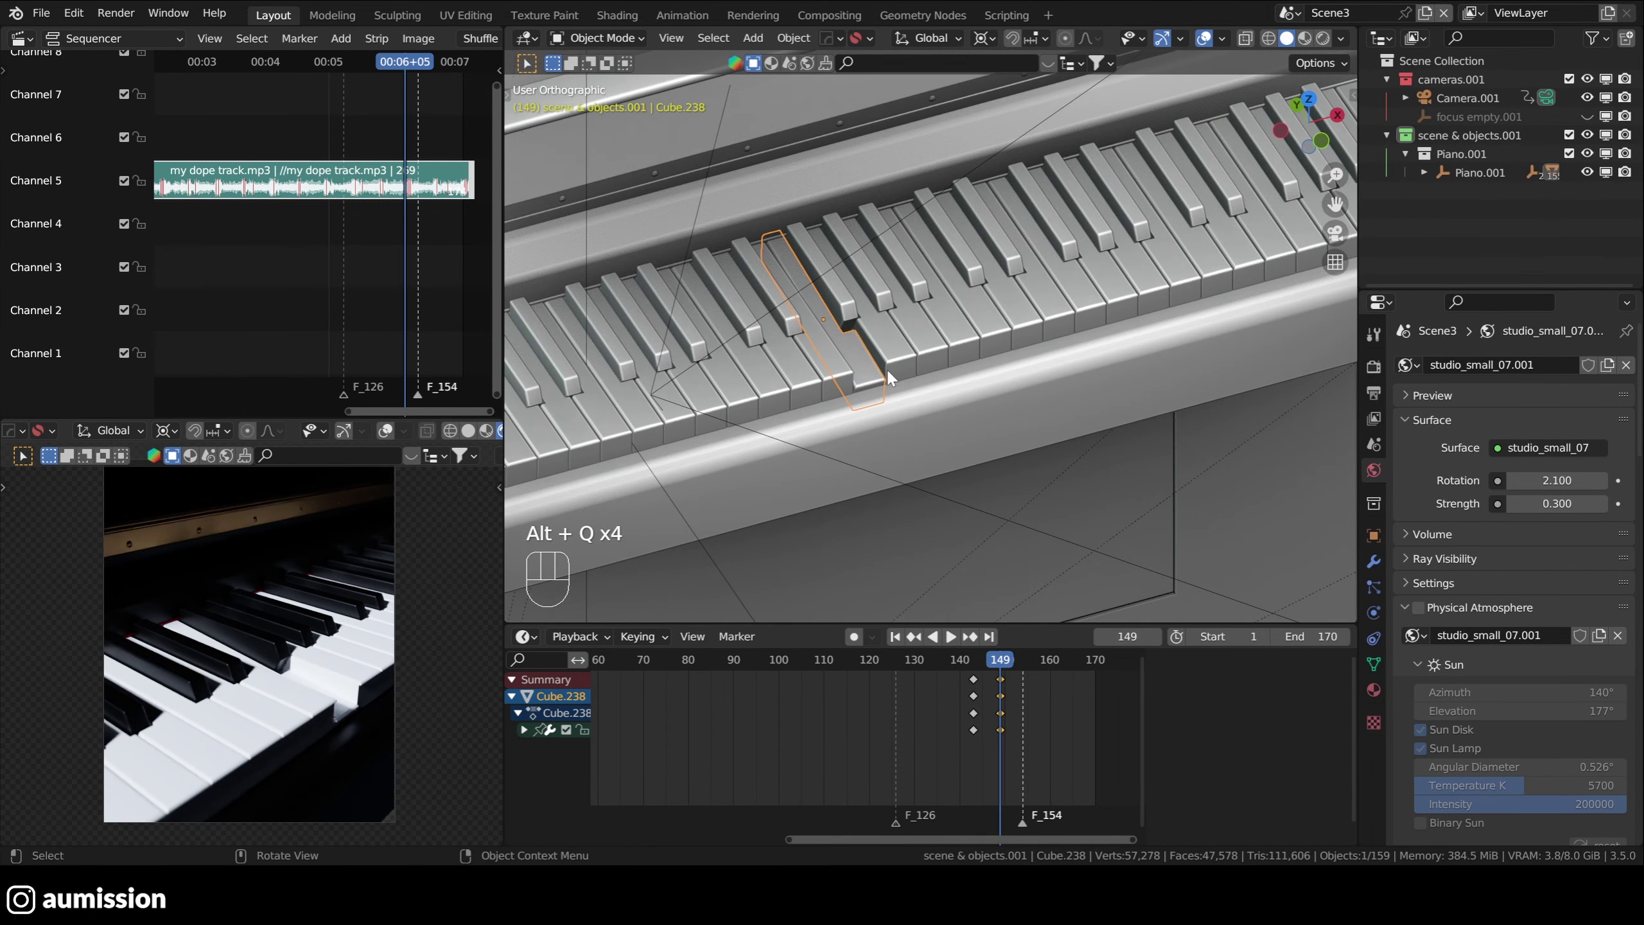